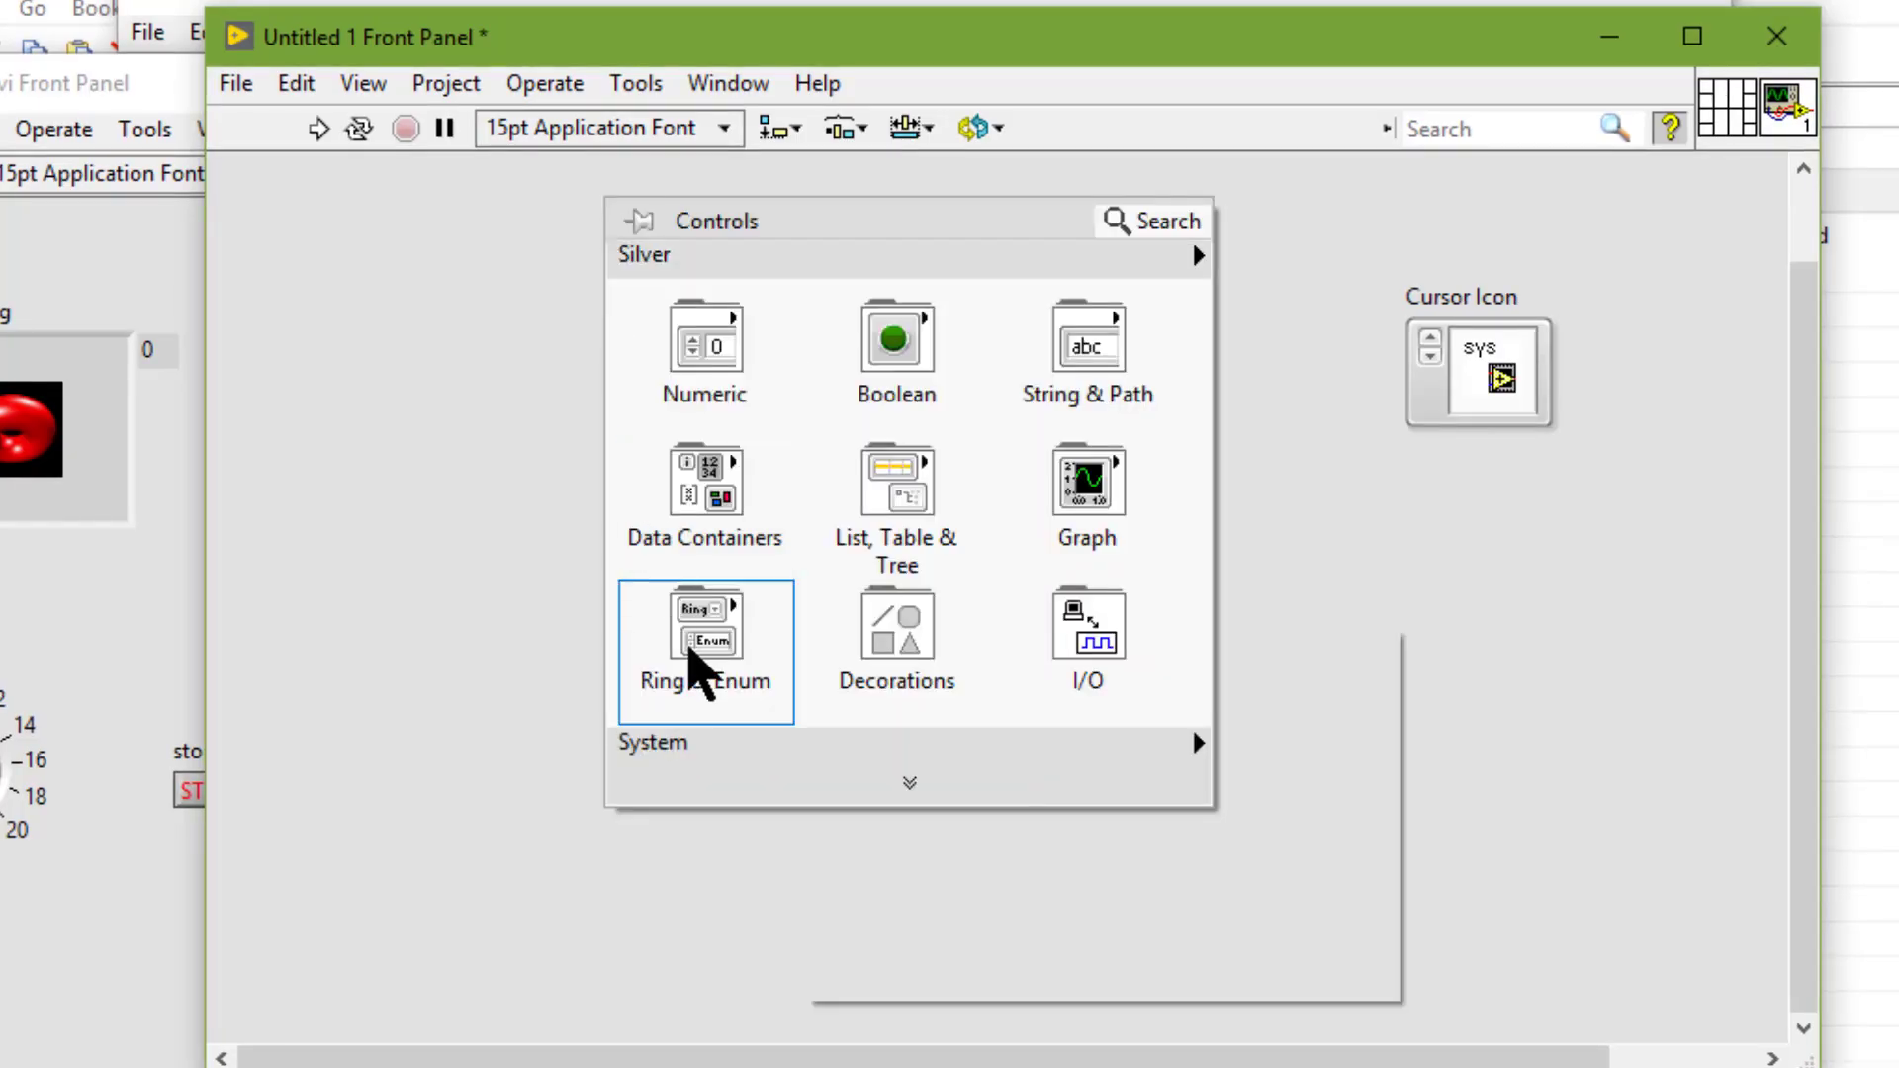
Drop a Silver Text Ring onto the front panel, left of the Cursor Icon control
mouse_move(706, 638)
left_click(902, 783)
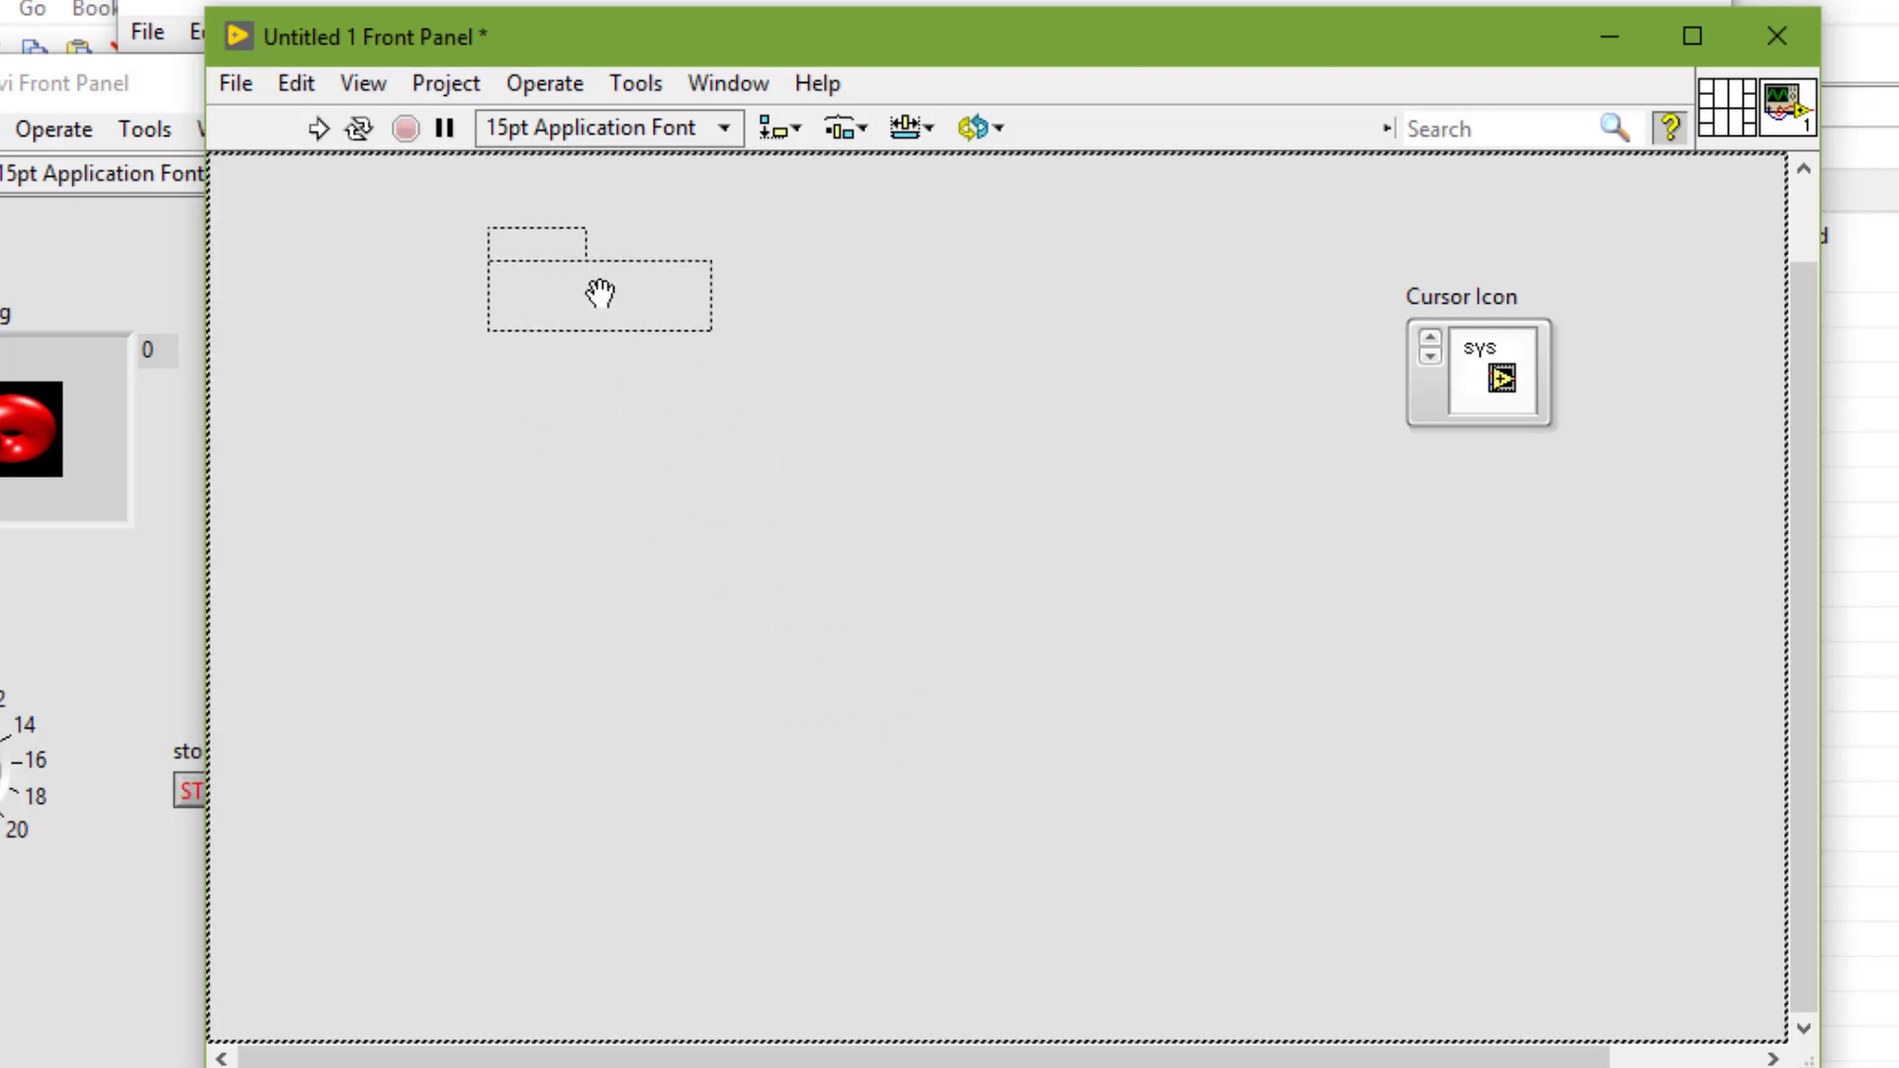
left_click(600, 293)
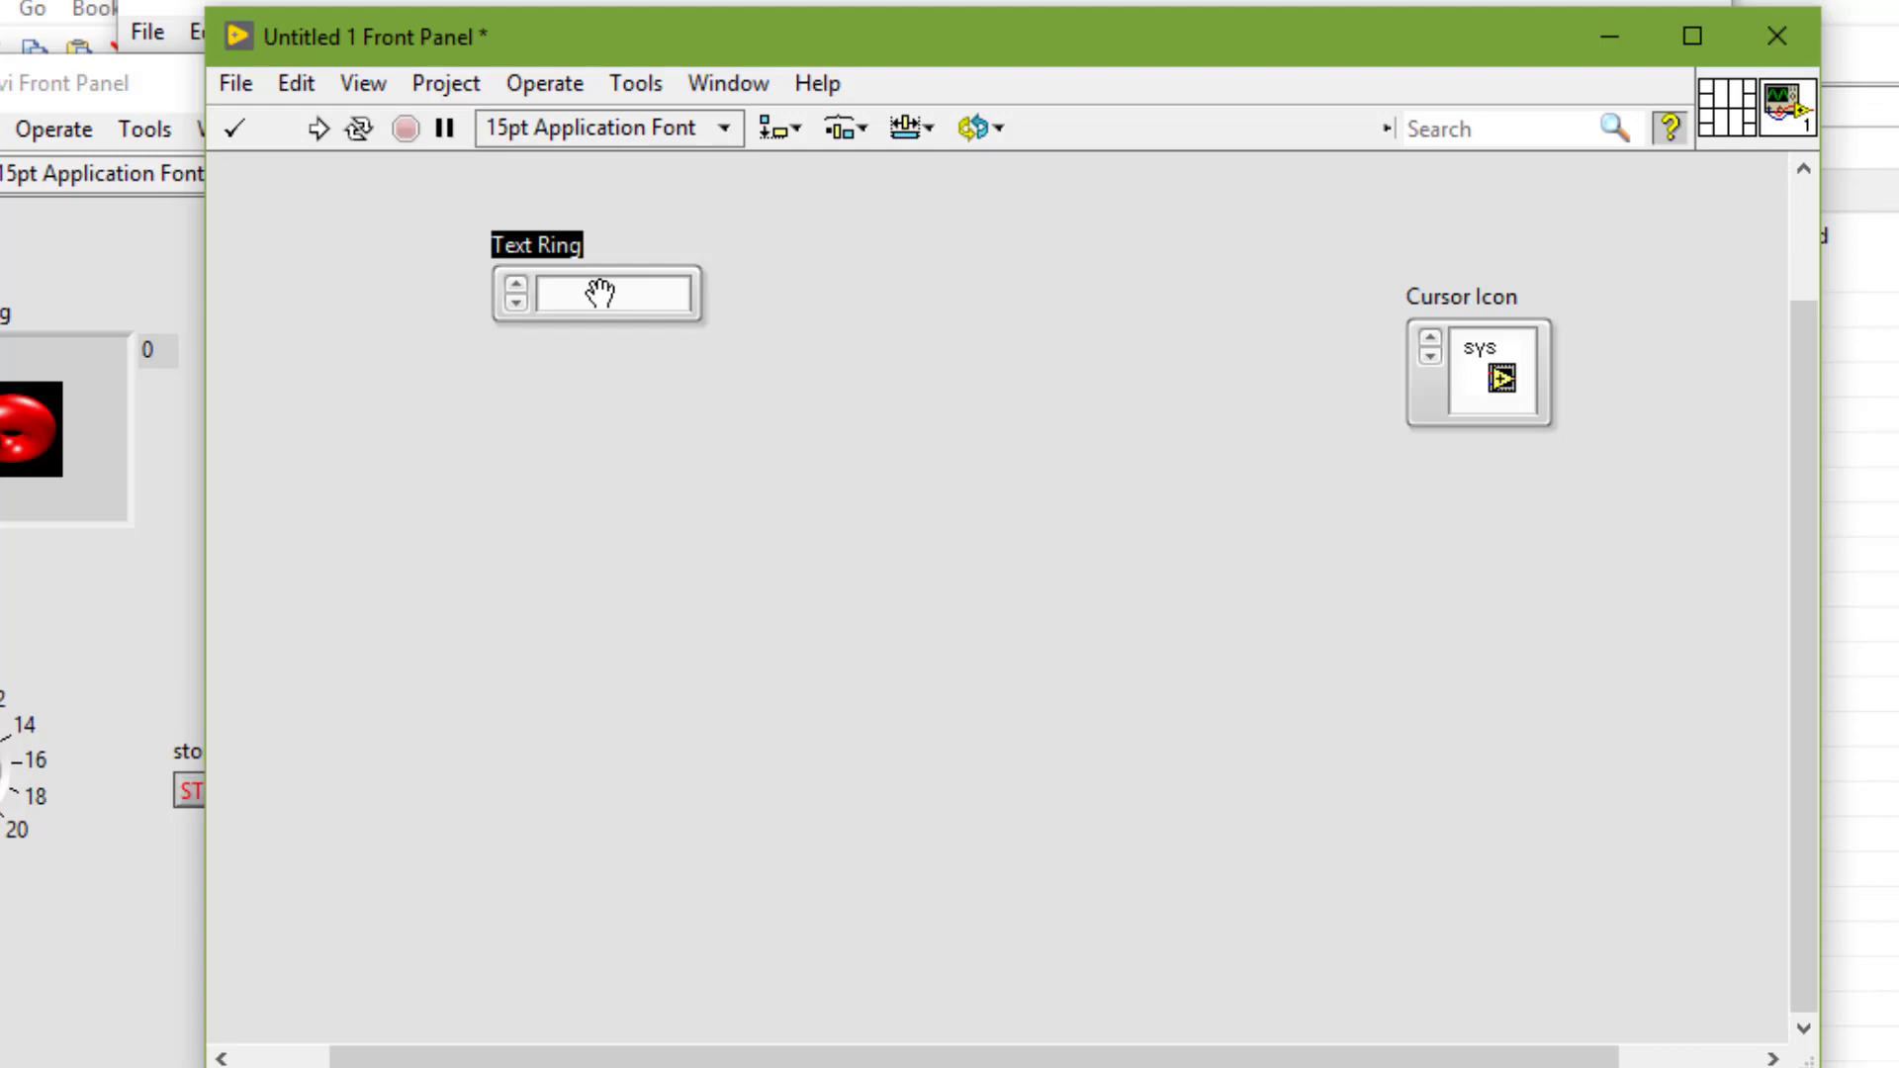
Show Context Help for the Text Ring's block diagram terminal, revealing an unsigned 16-bit integer
key("ctrl+e")
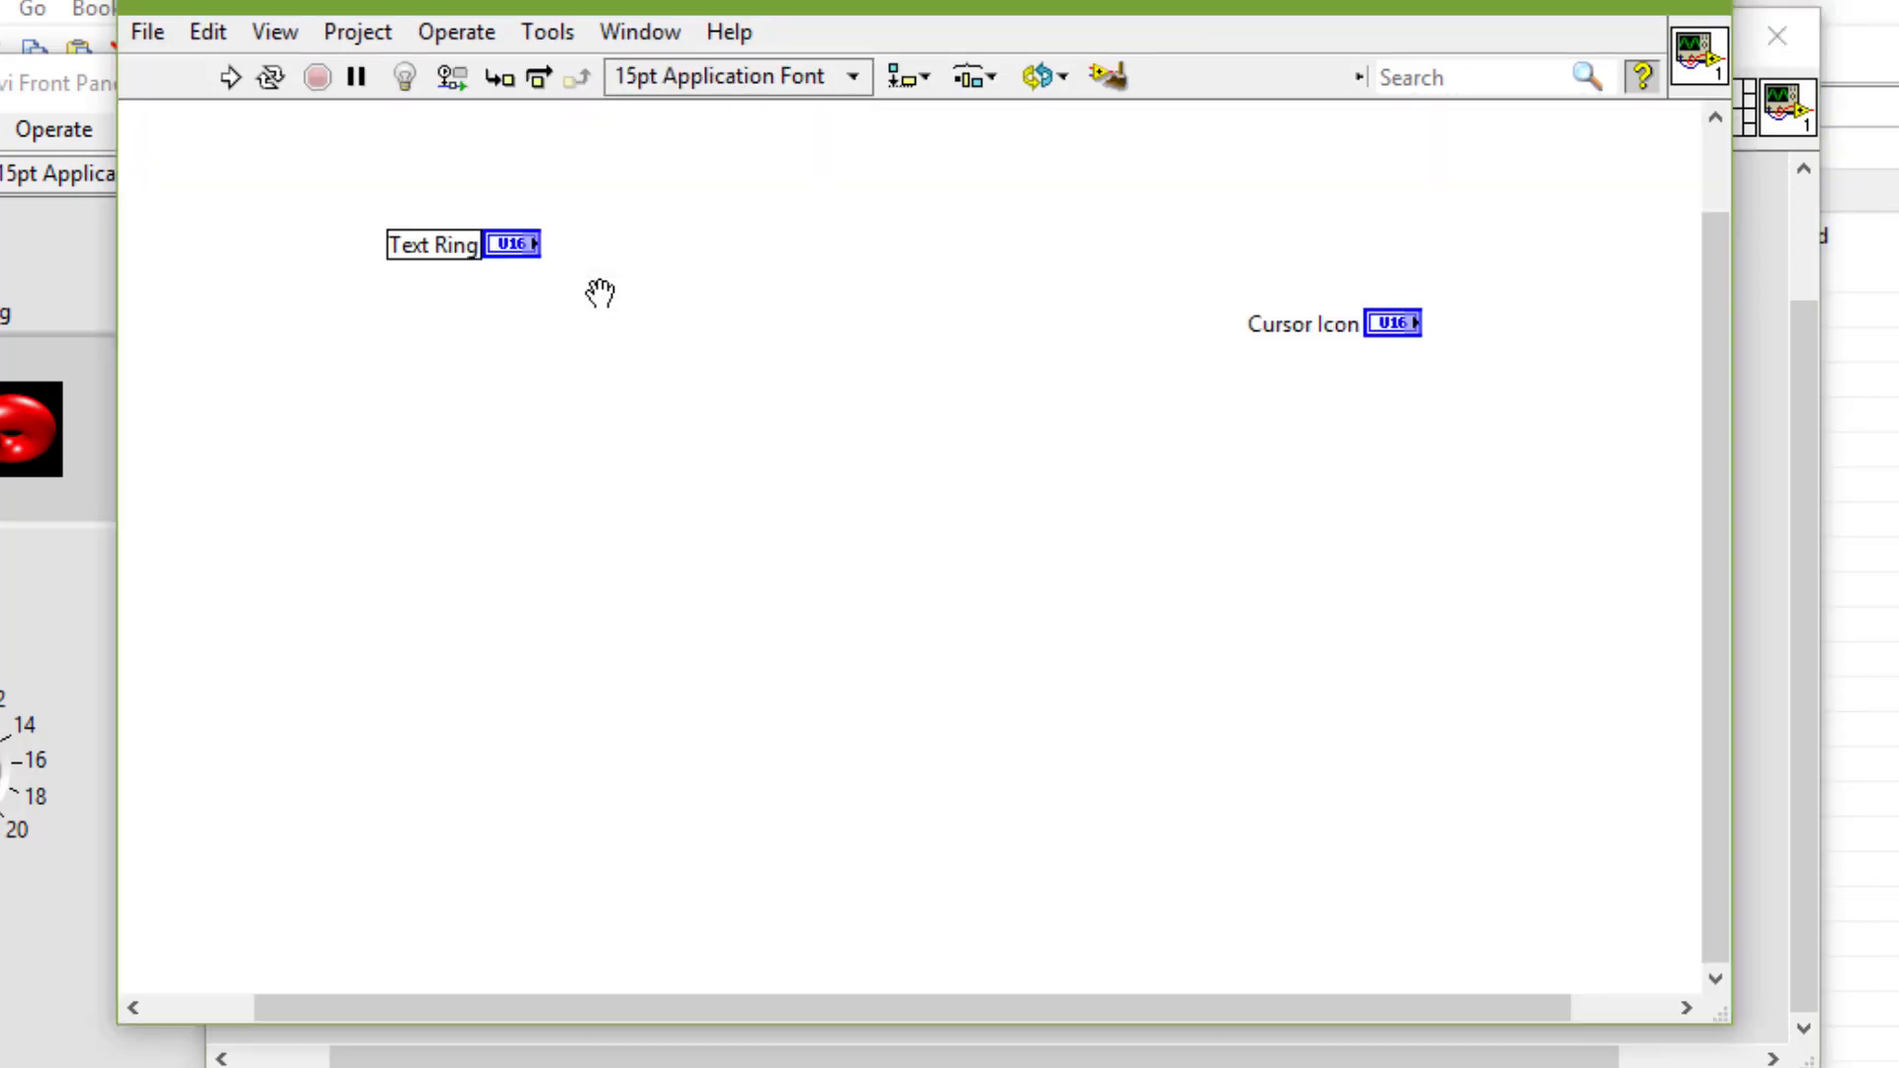
left_click(500, 253)
left_click(522, 265)
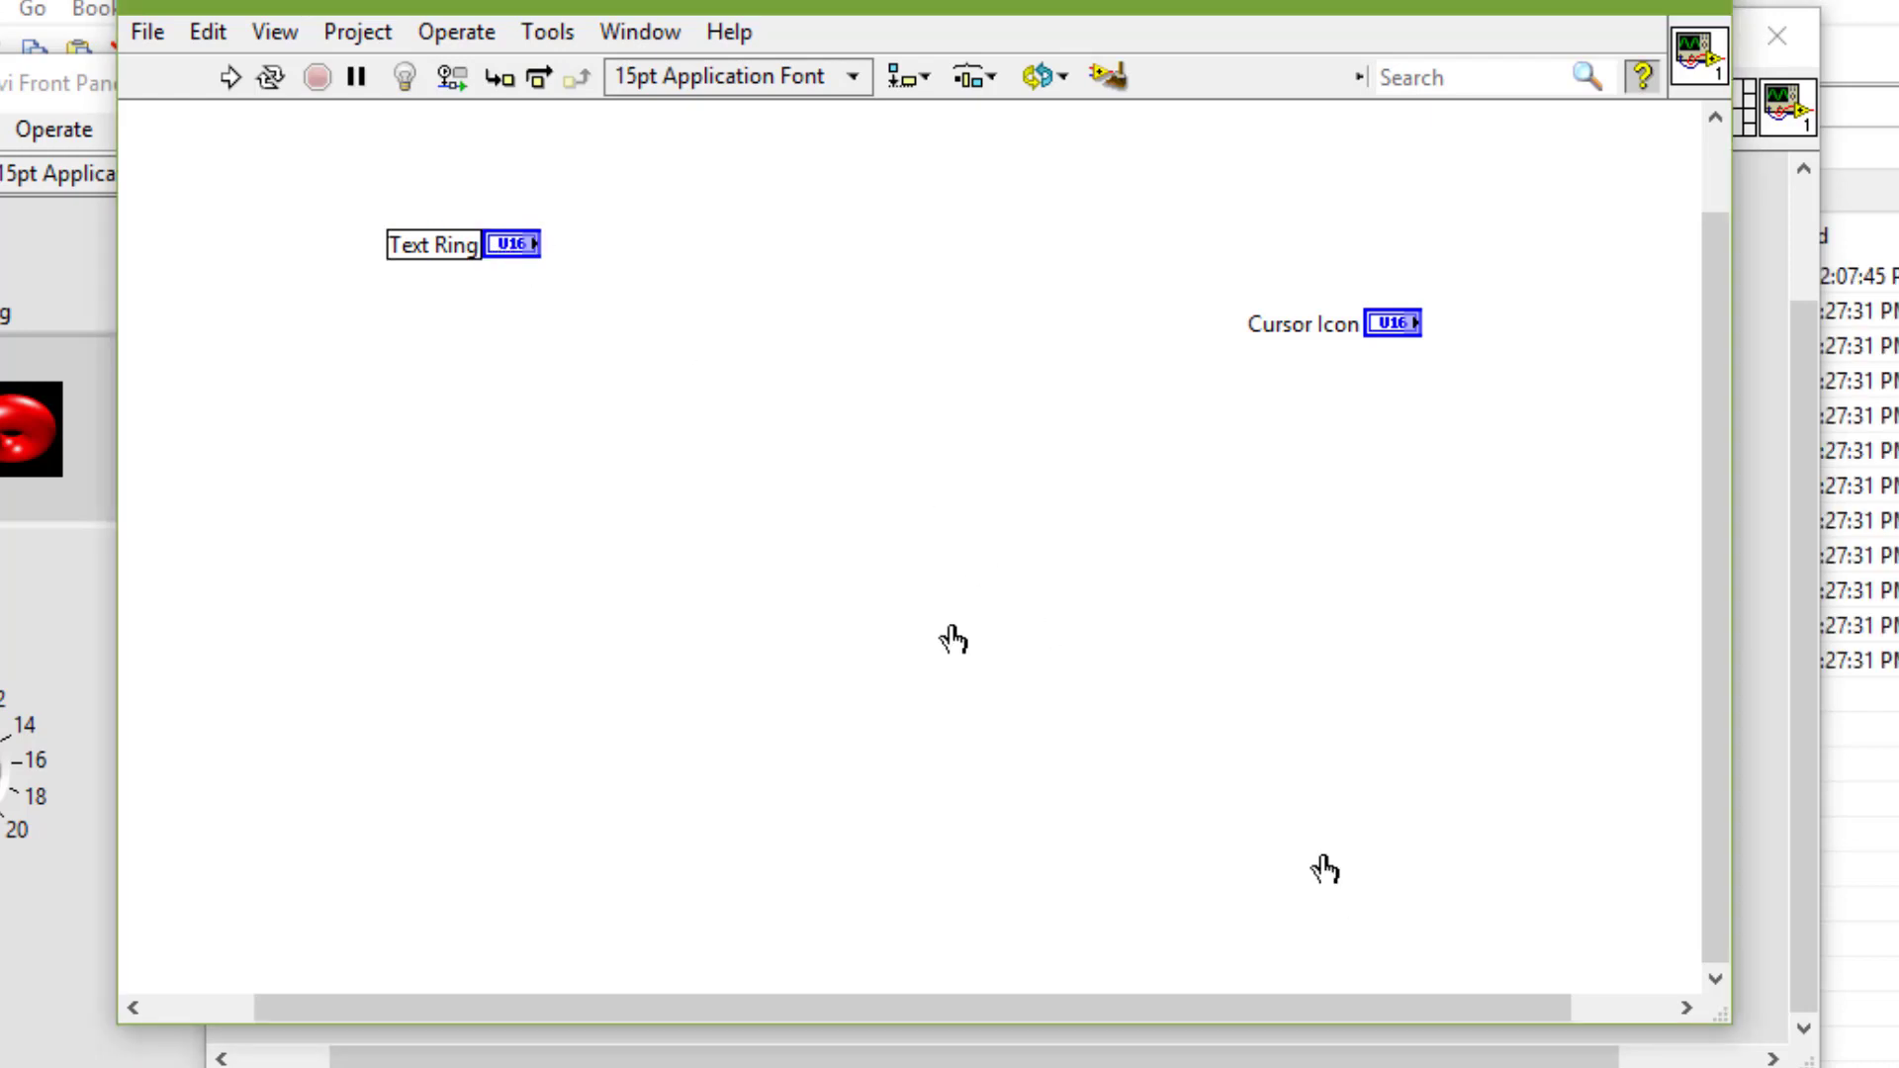
key("ctrl+h")
left_click_drag(835, 564, 492, 435)
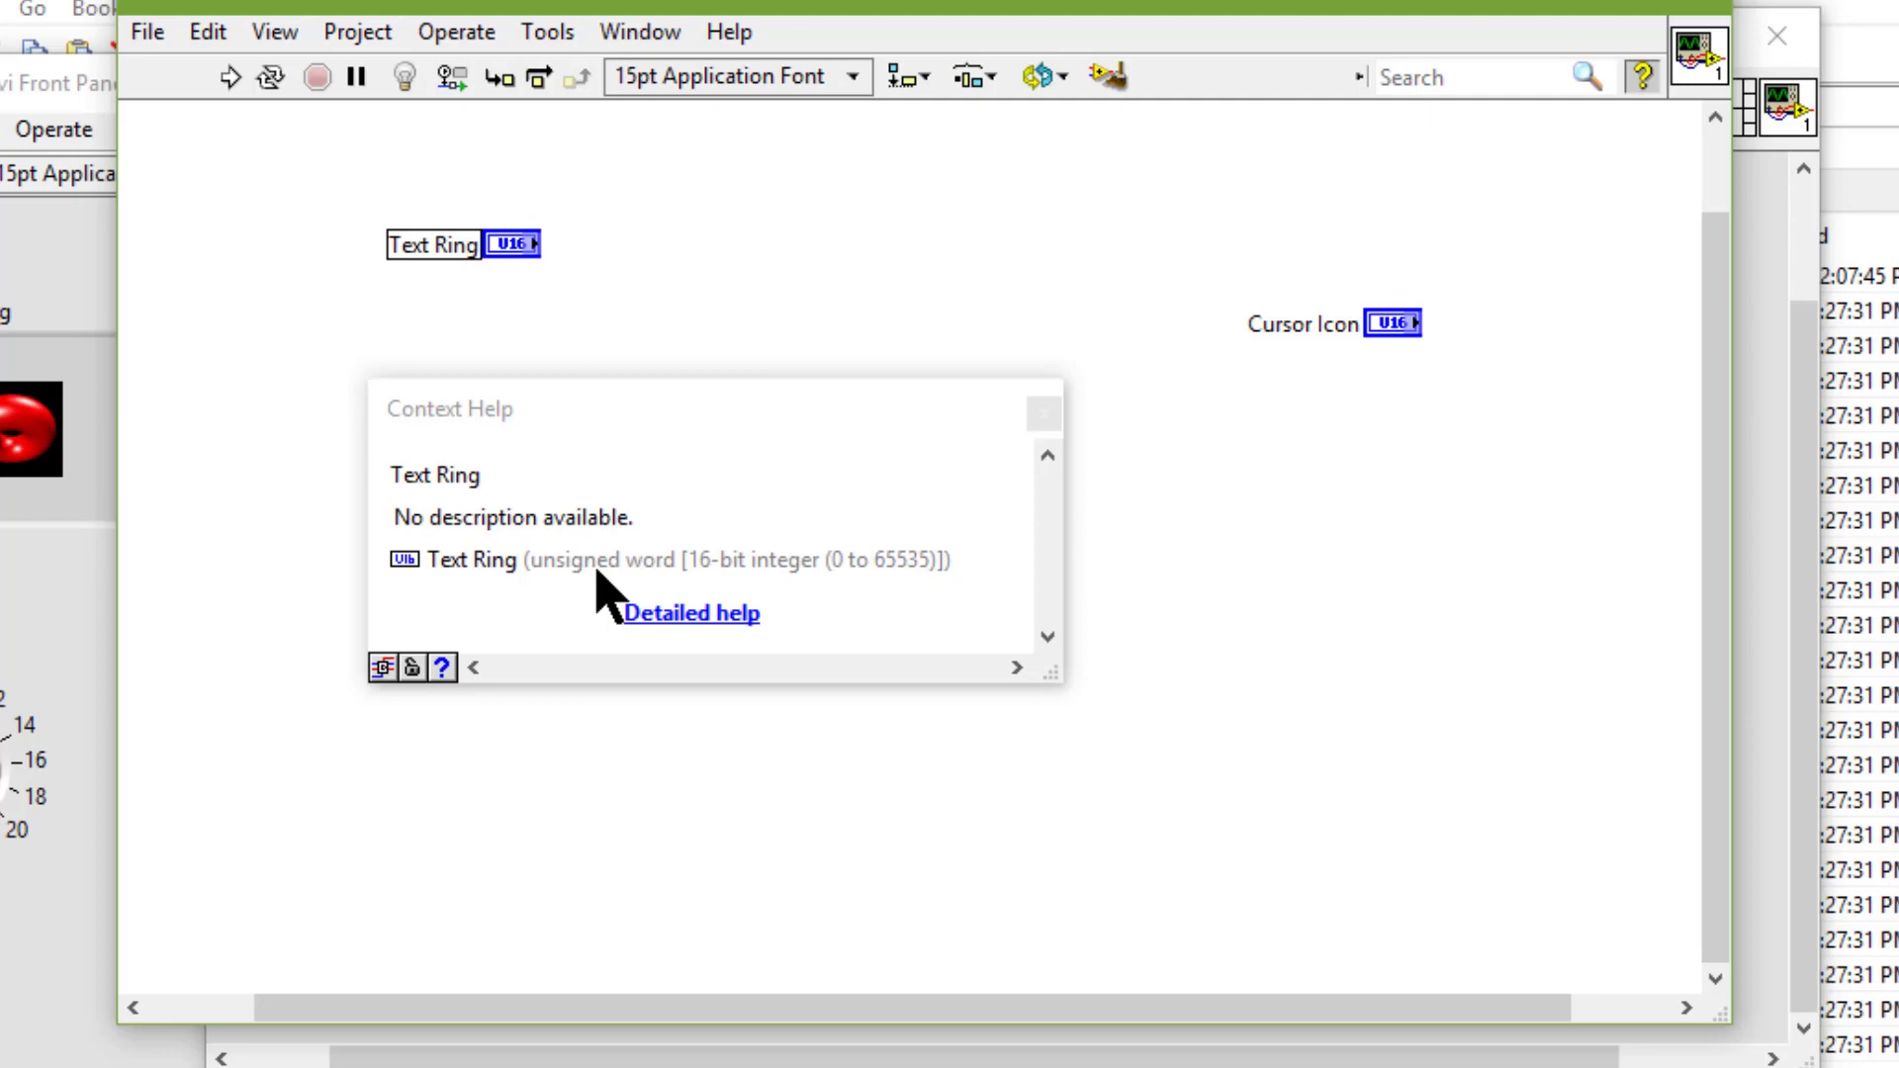
Back on the front panel, browse the Text Ring and Cursor Icon choices, keeping sys selected
double_click(507, 244)
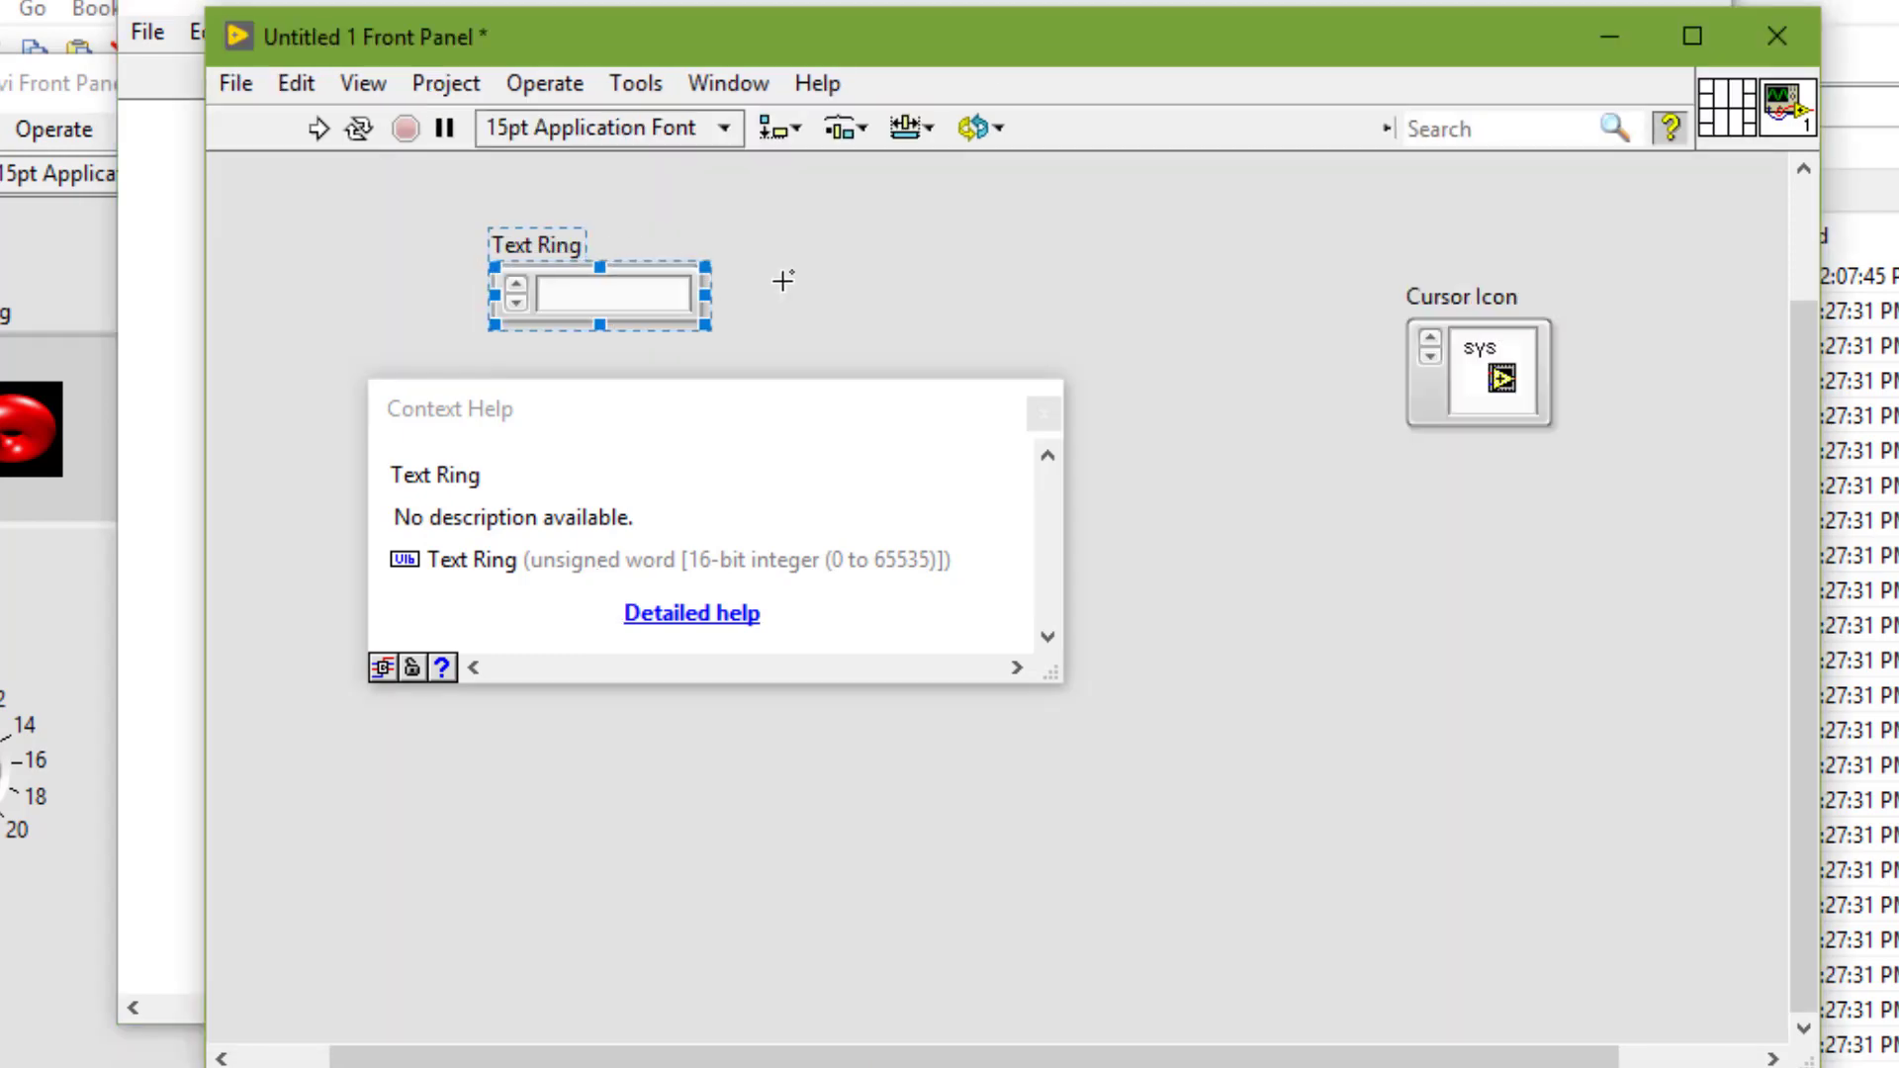
left_click(667, 308)
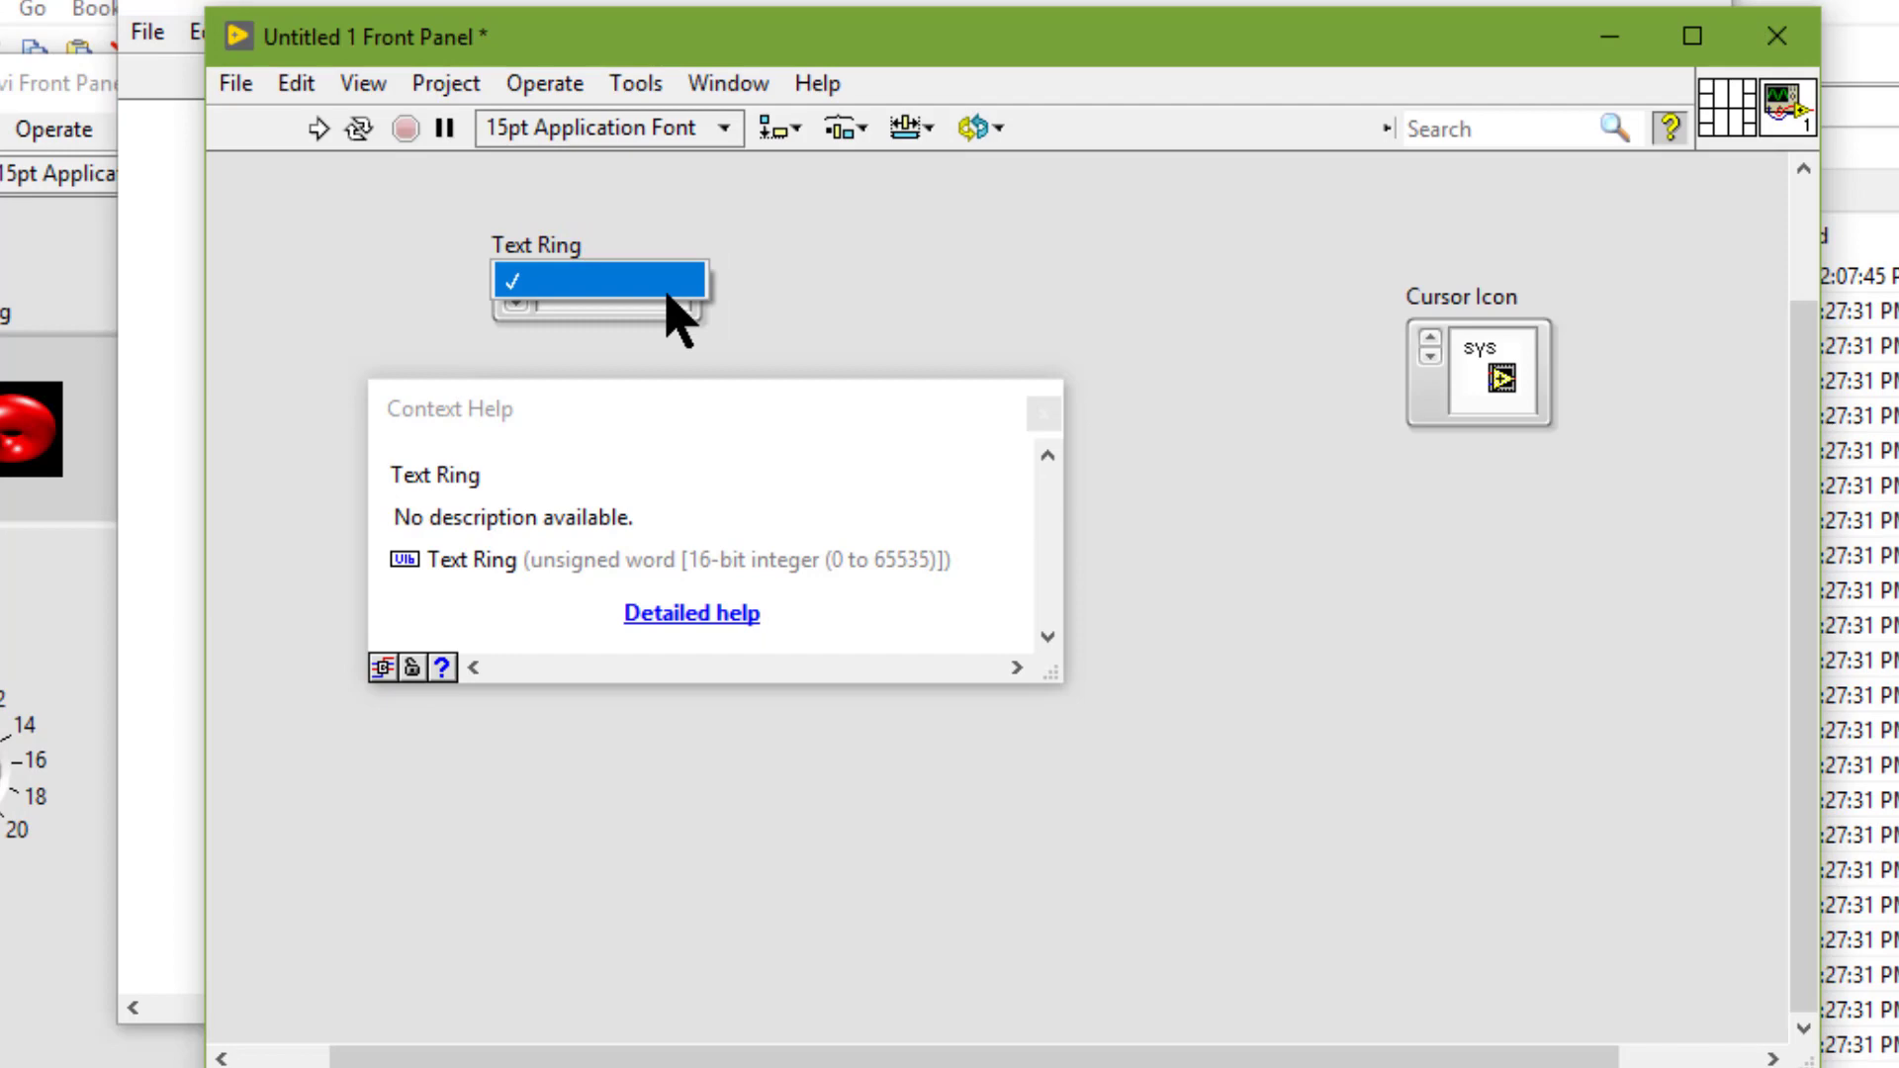
left_click(1513, 385)
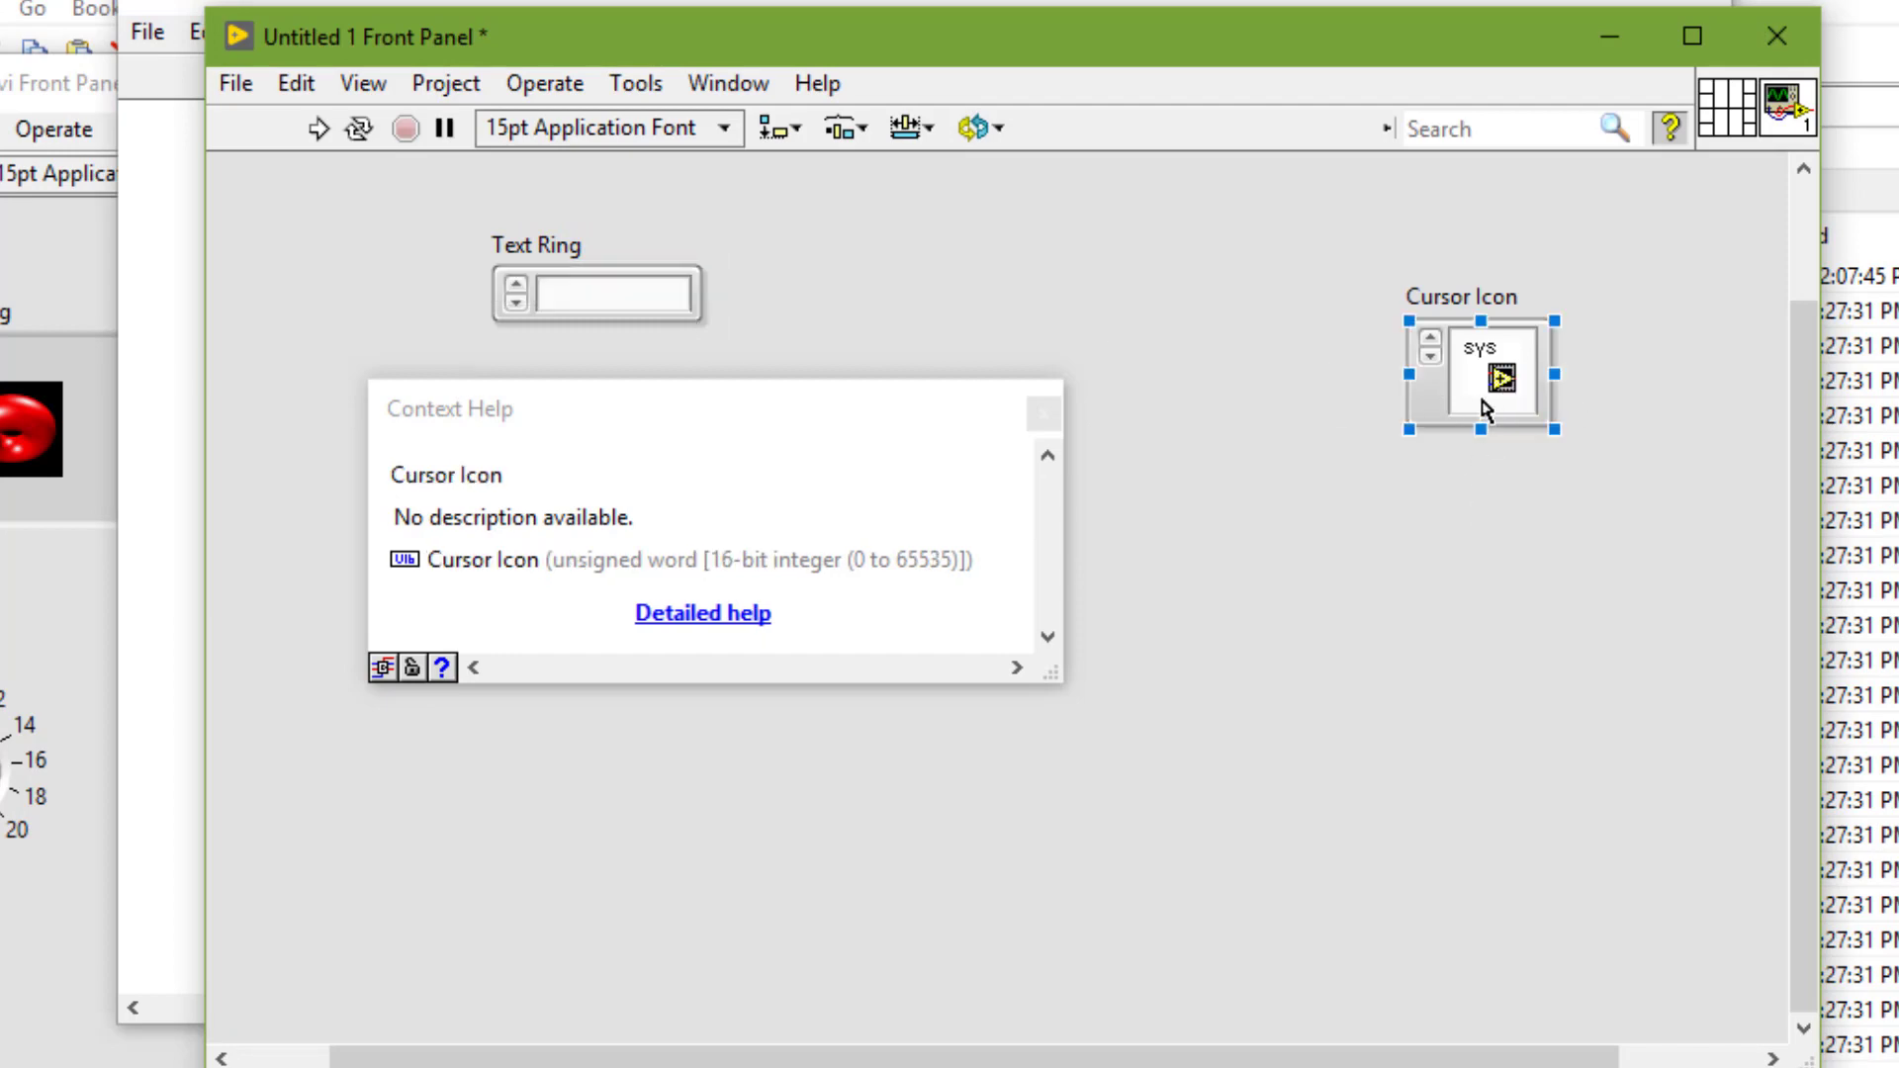
left_click(1493, 391)
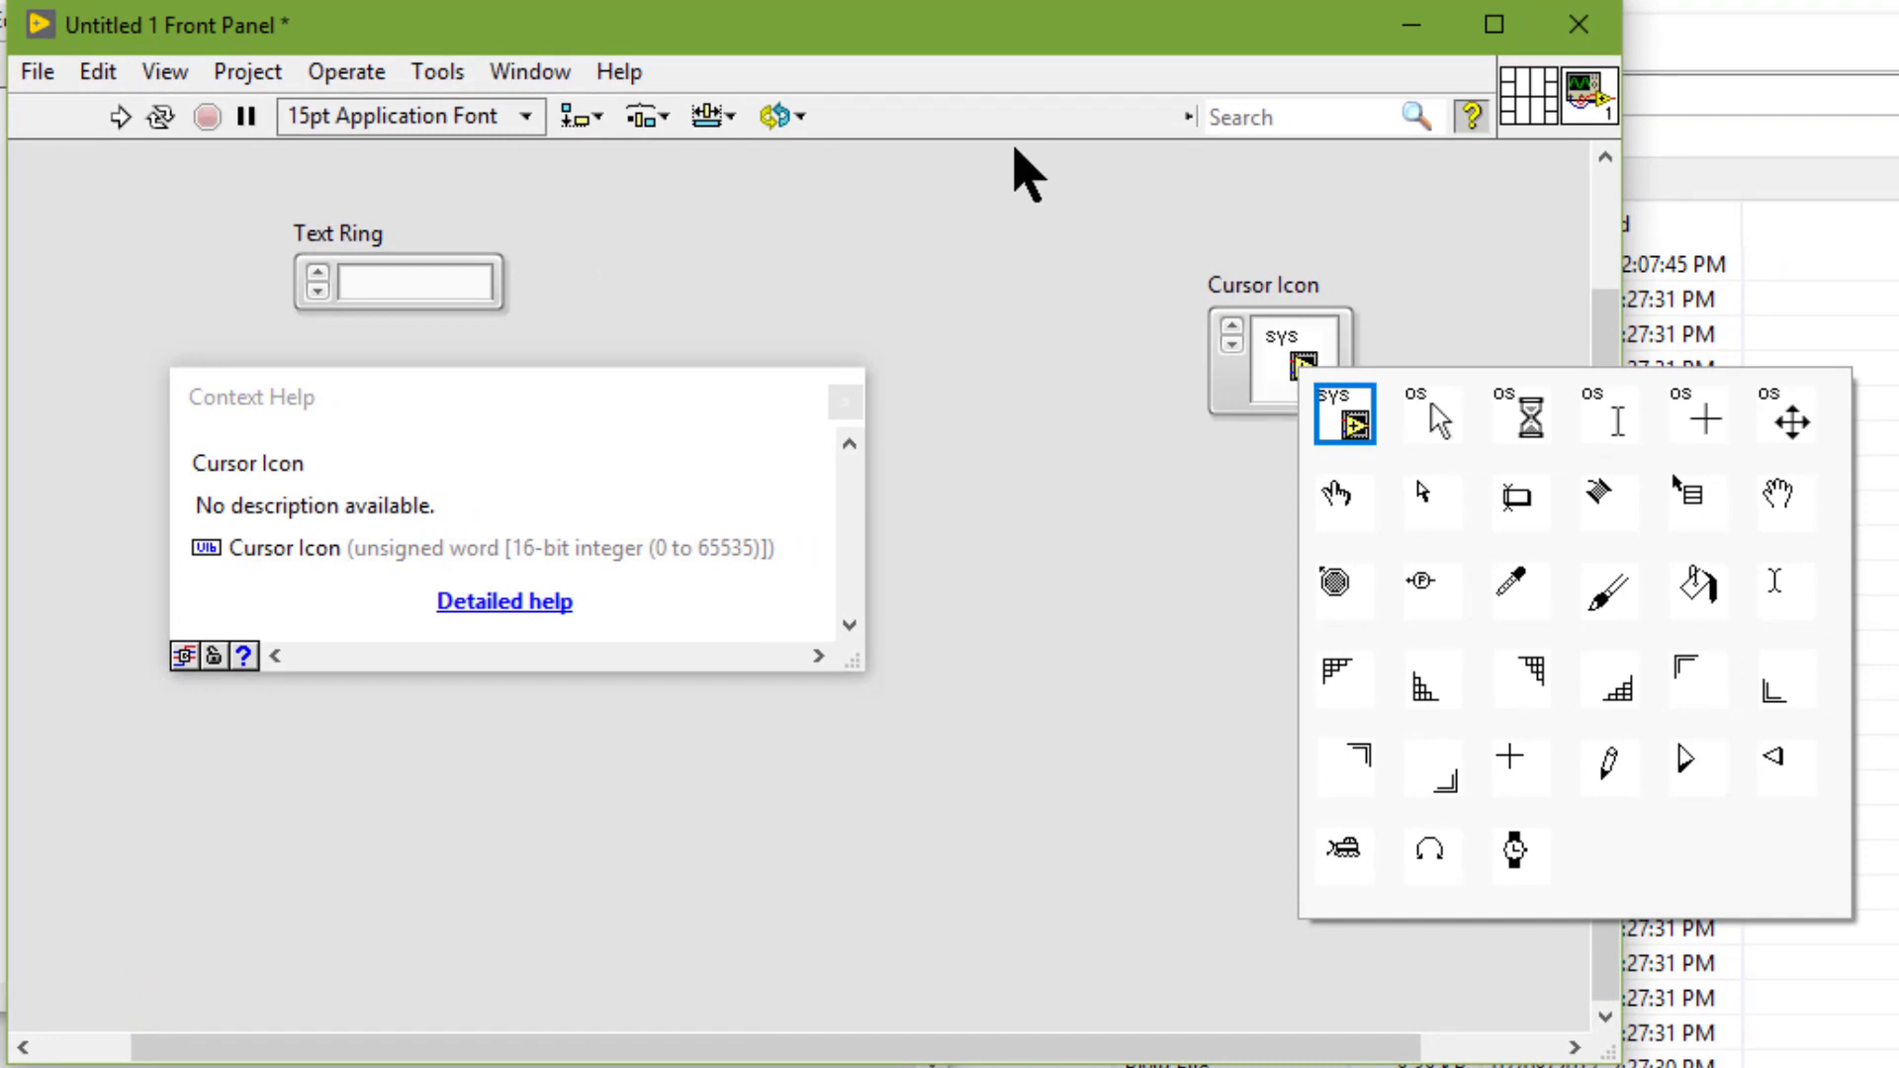
left_click(829, 264)
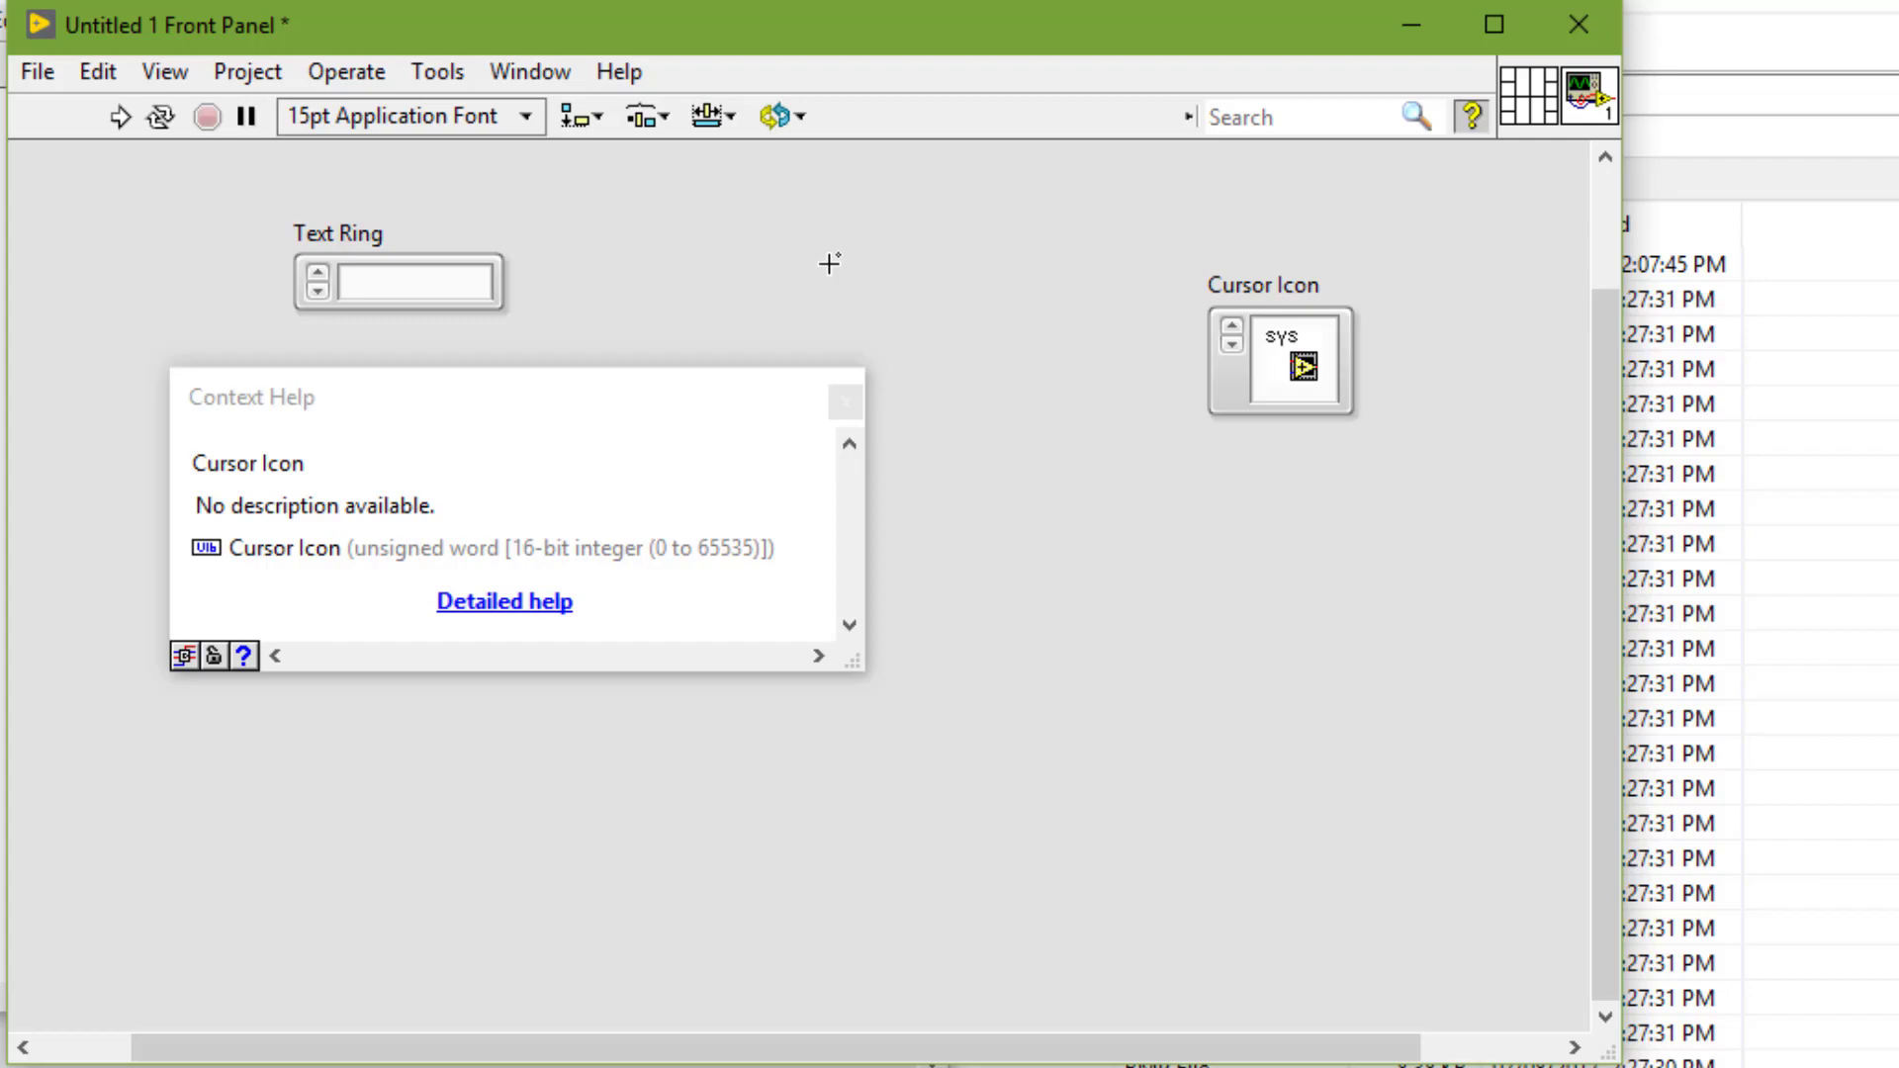
Place a Menu Ring, a Pict Ring below it, and a Text & Pict Ring beside them
right_click(829, 263)
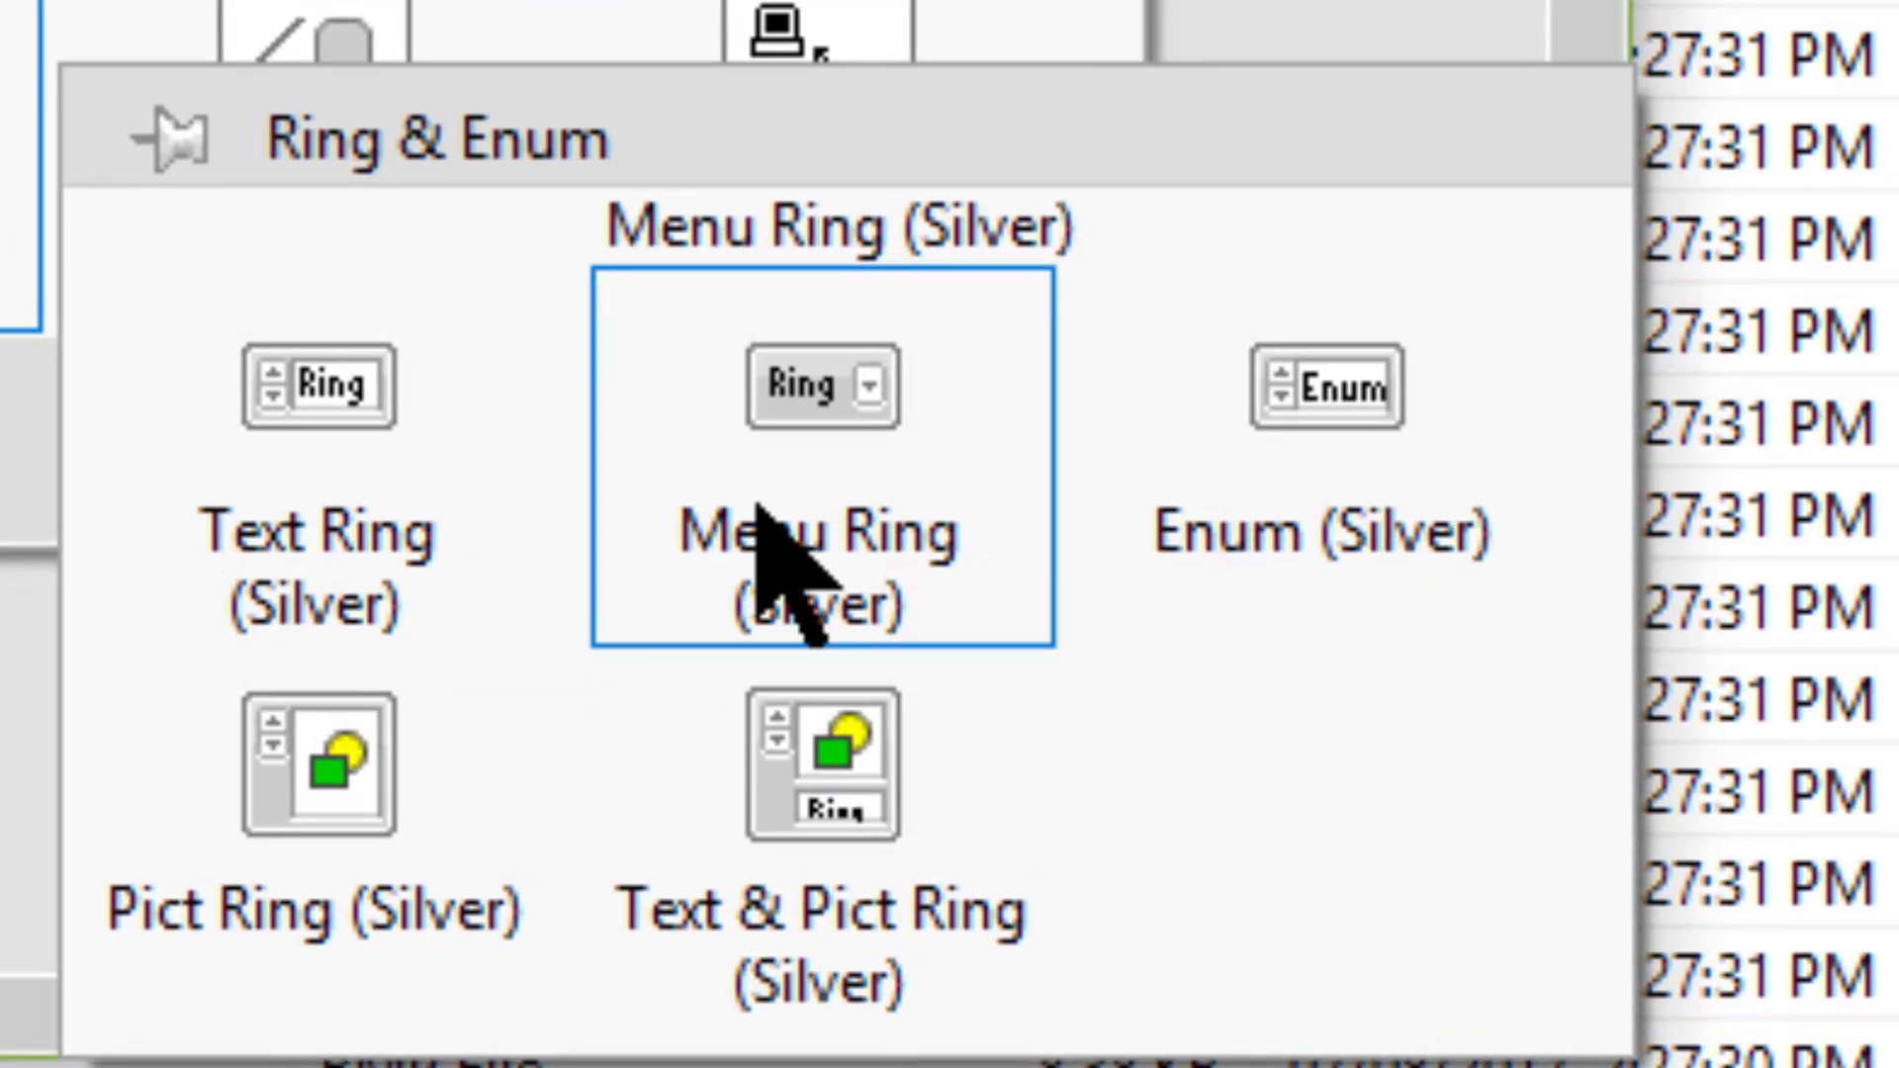
left_click(760, 506)
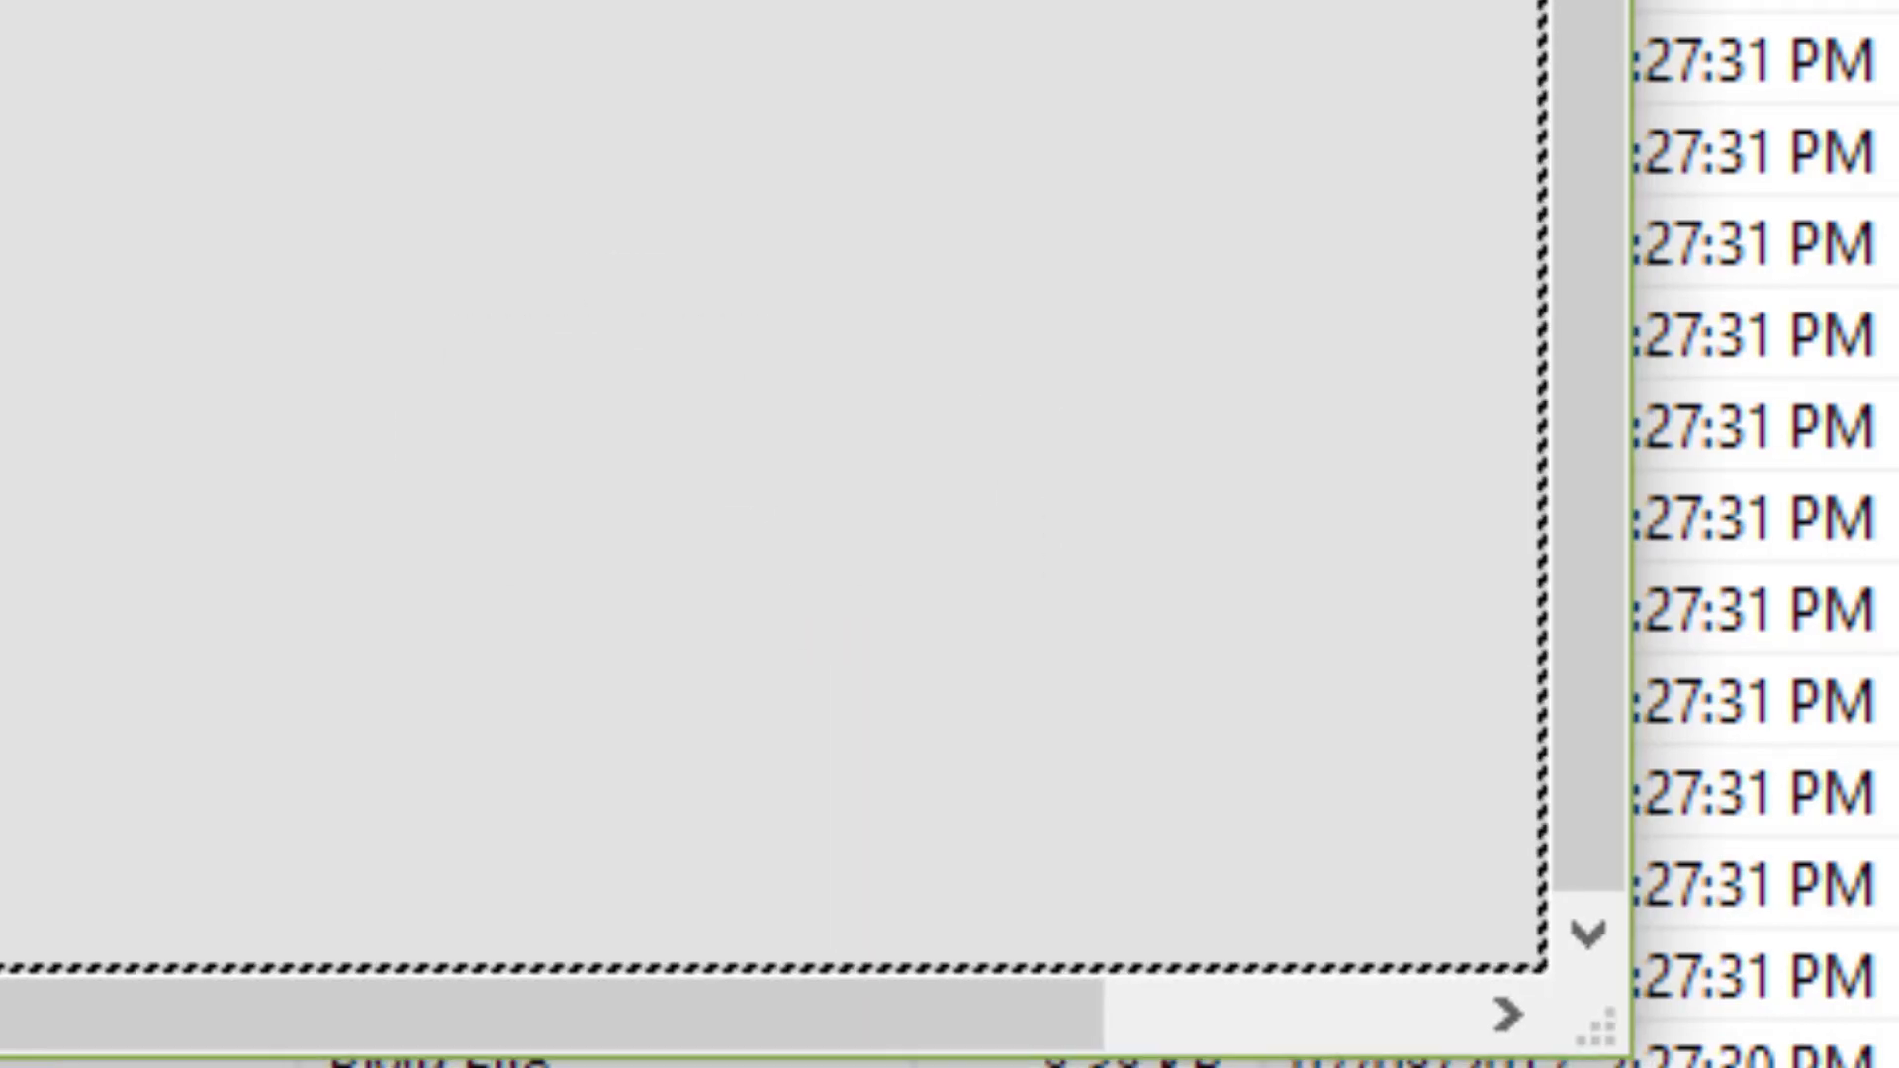
left_click(807, 285)
right_click(806, 374)
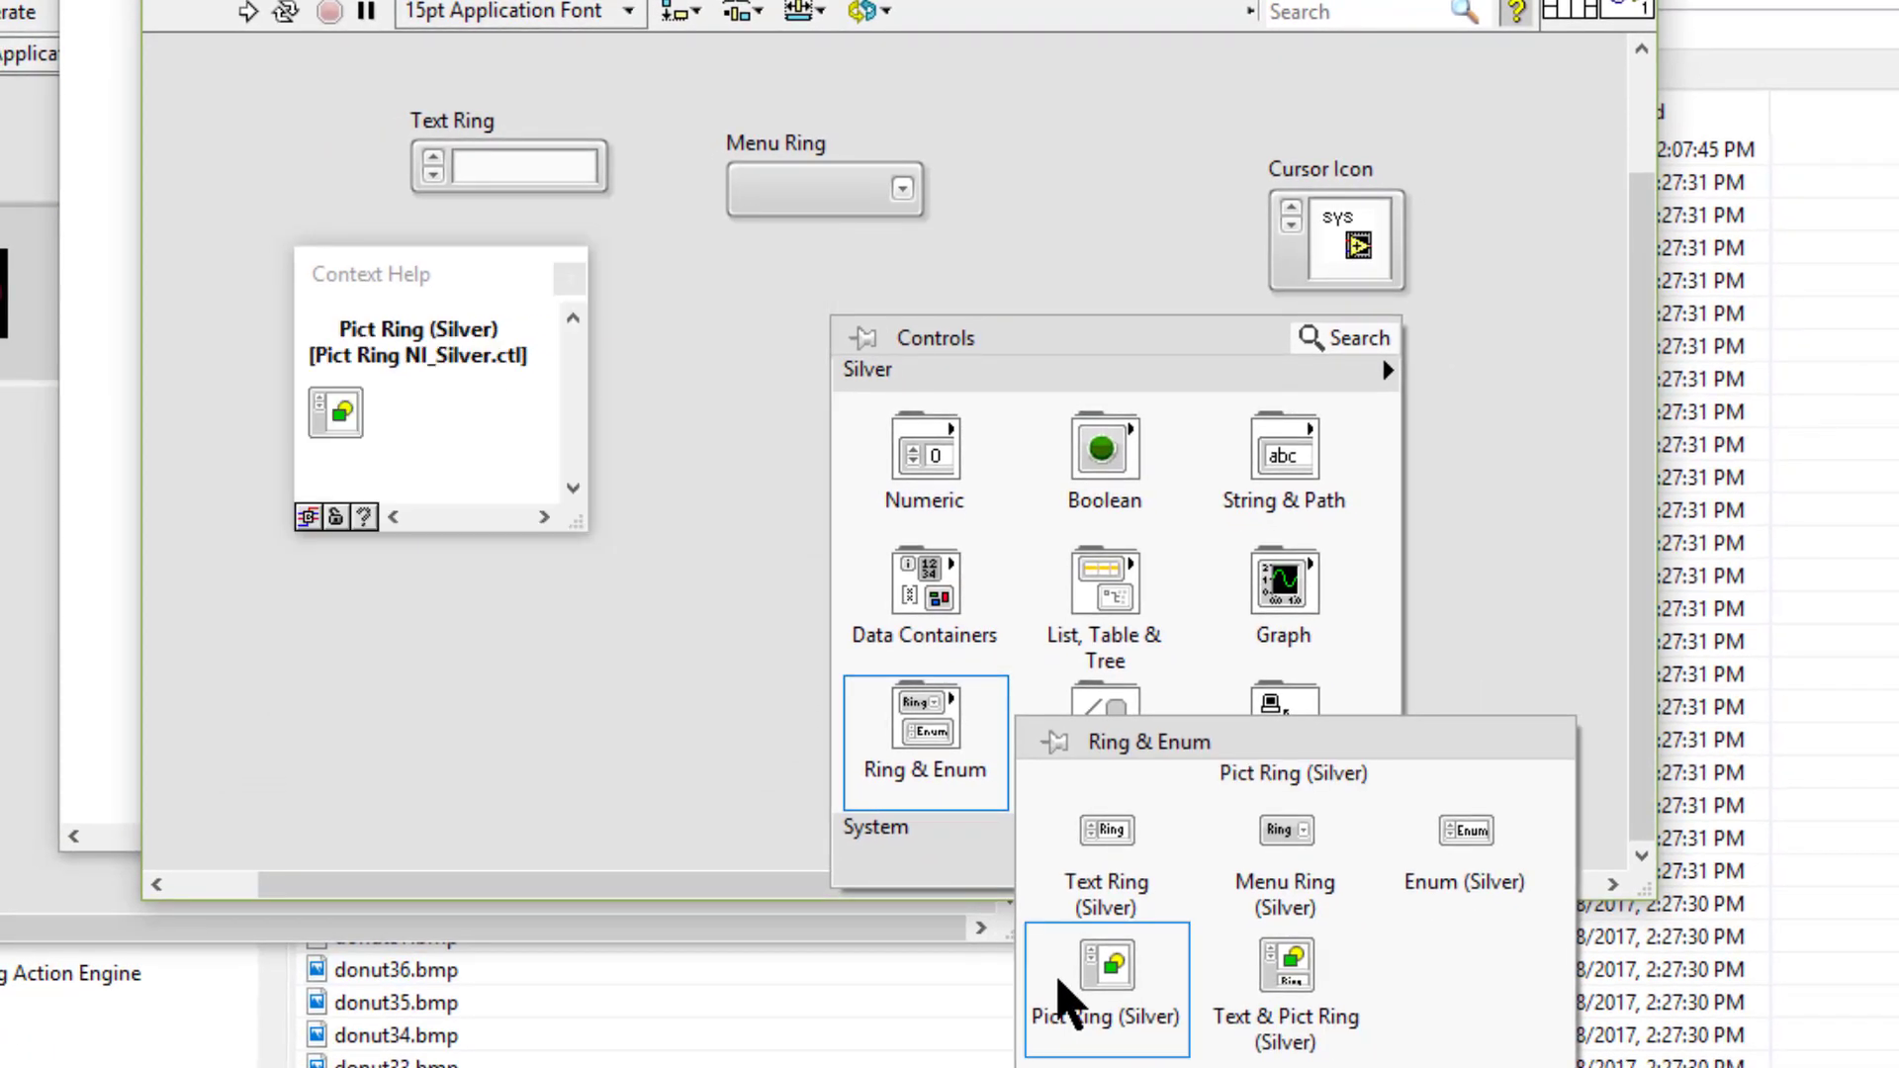
left_click(1049, 1008)
left_click(742, 417)
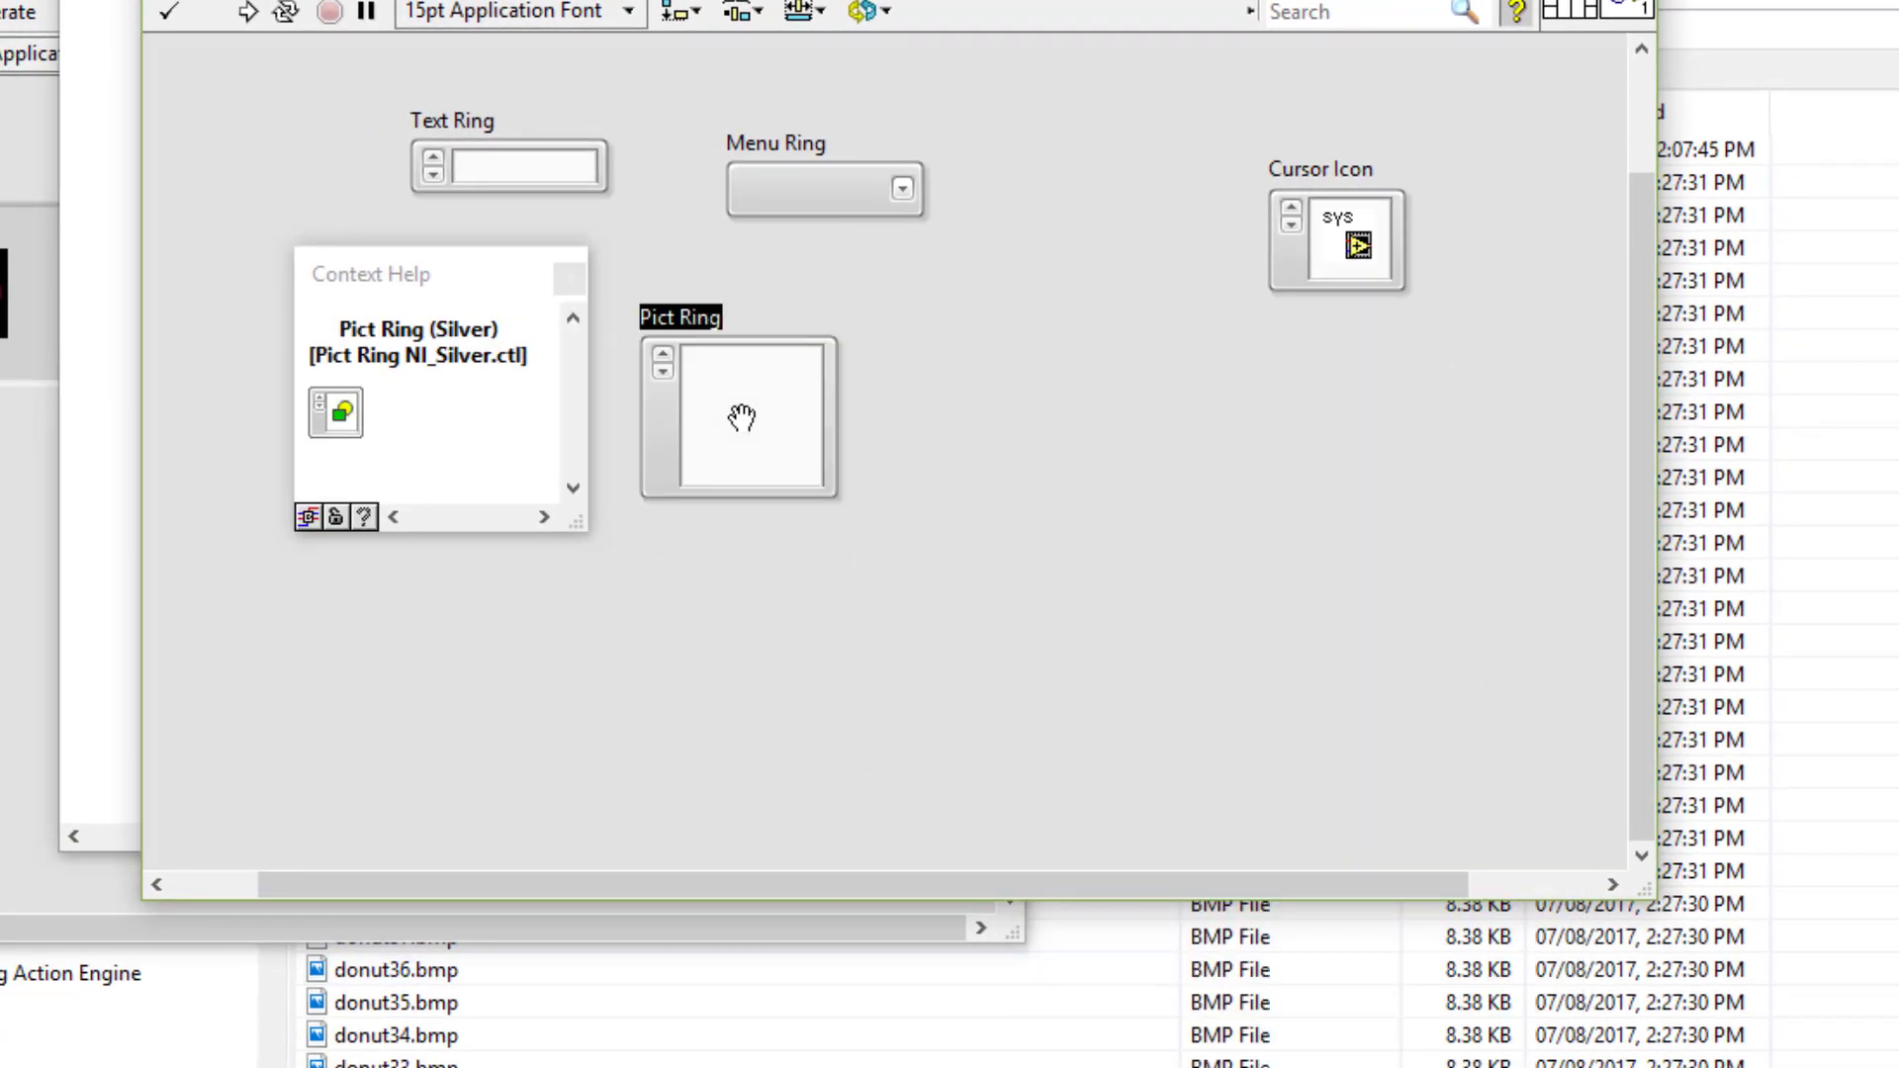
right_click(758, 619)
mouse_move(871, 835)
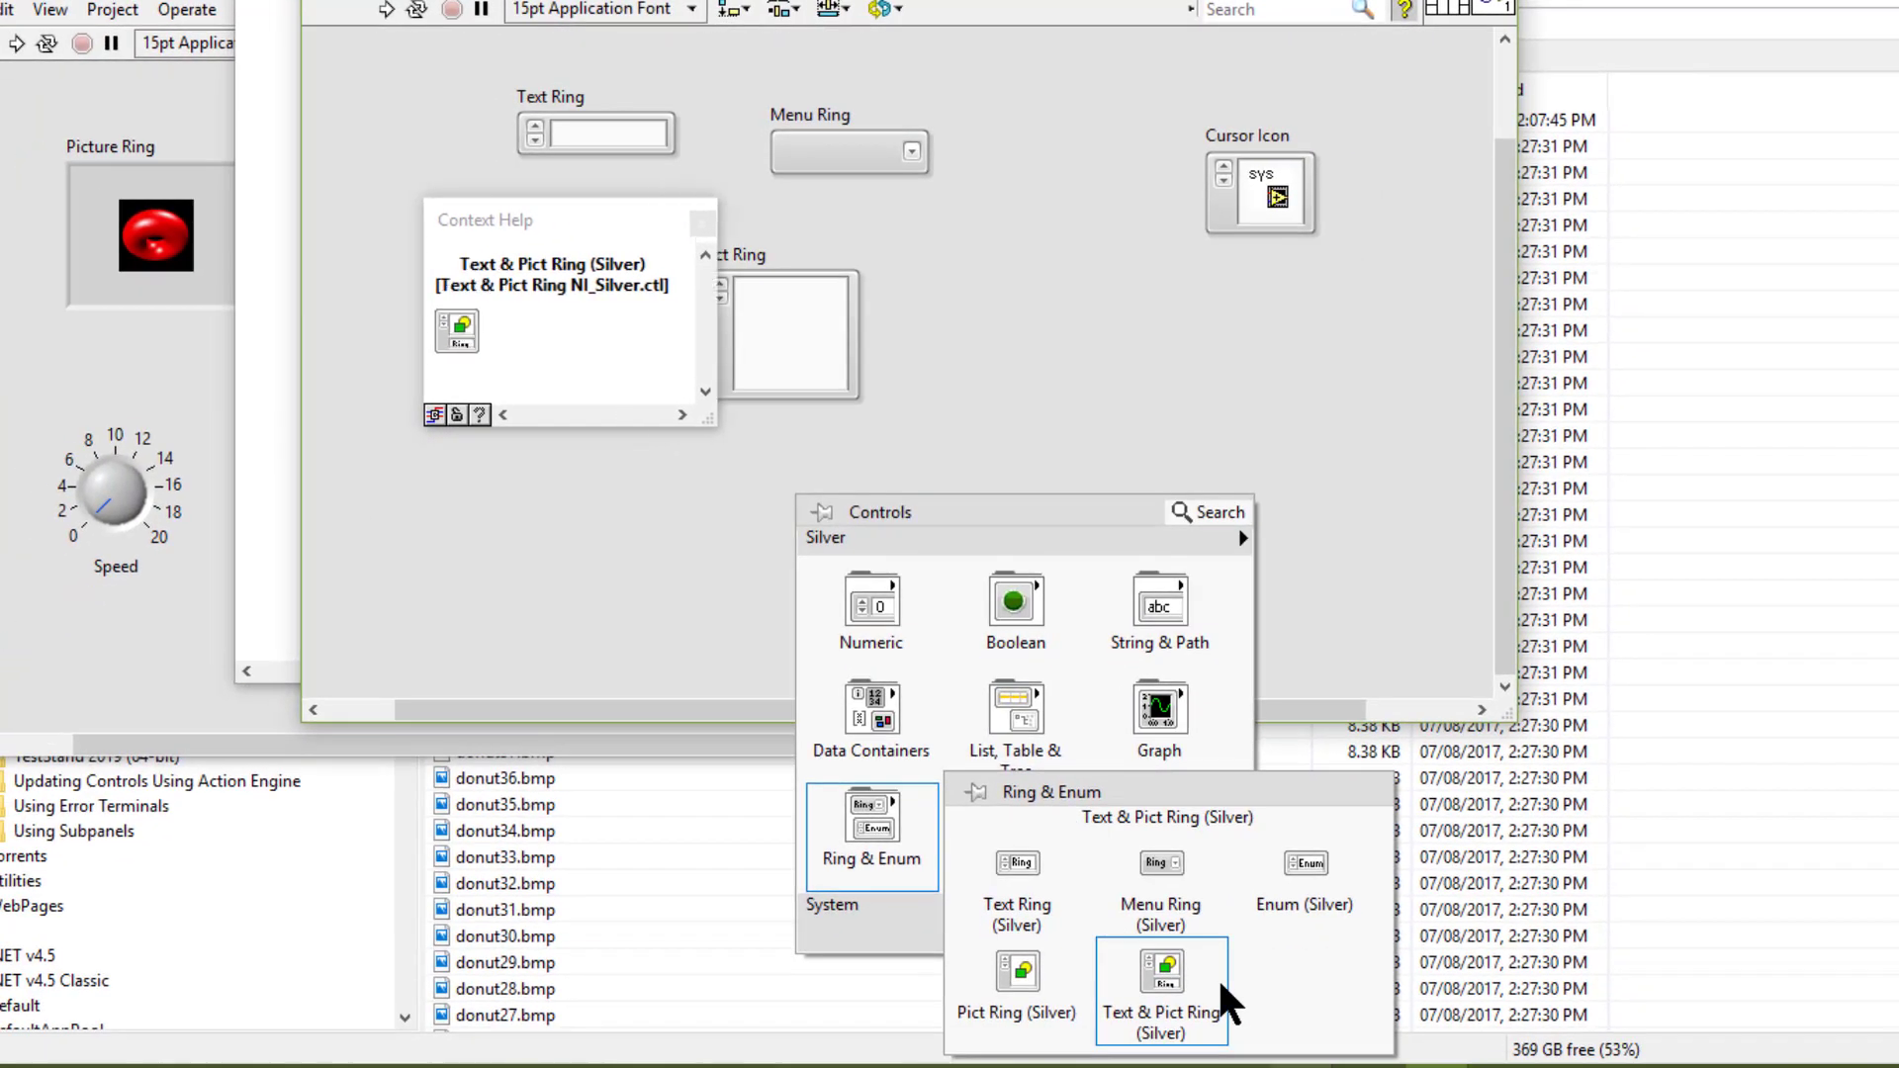
left_click(1220, 987)
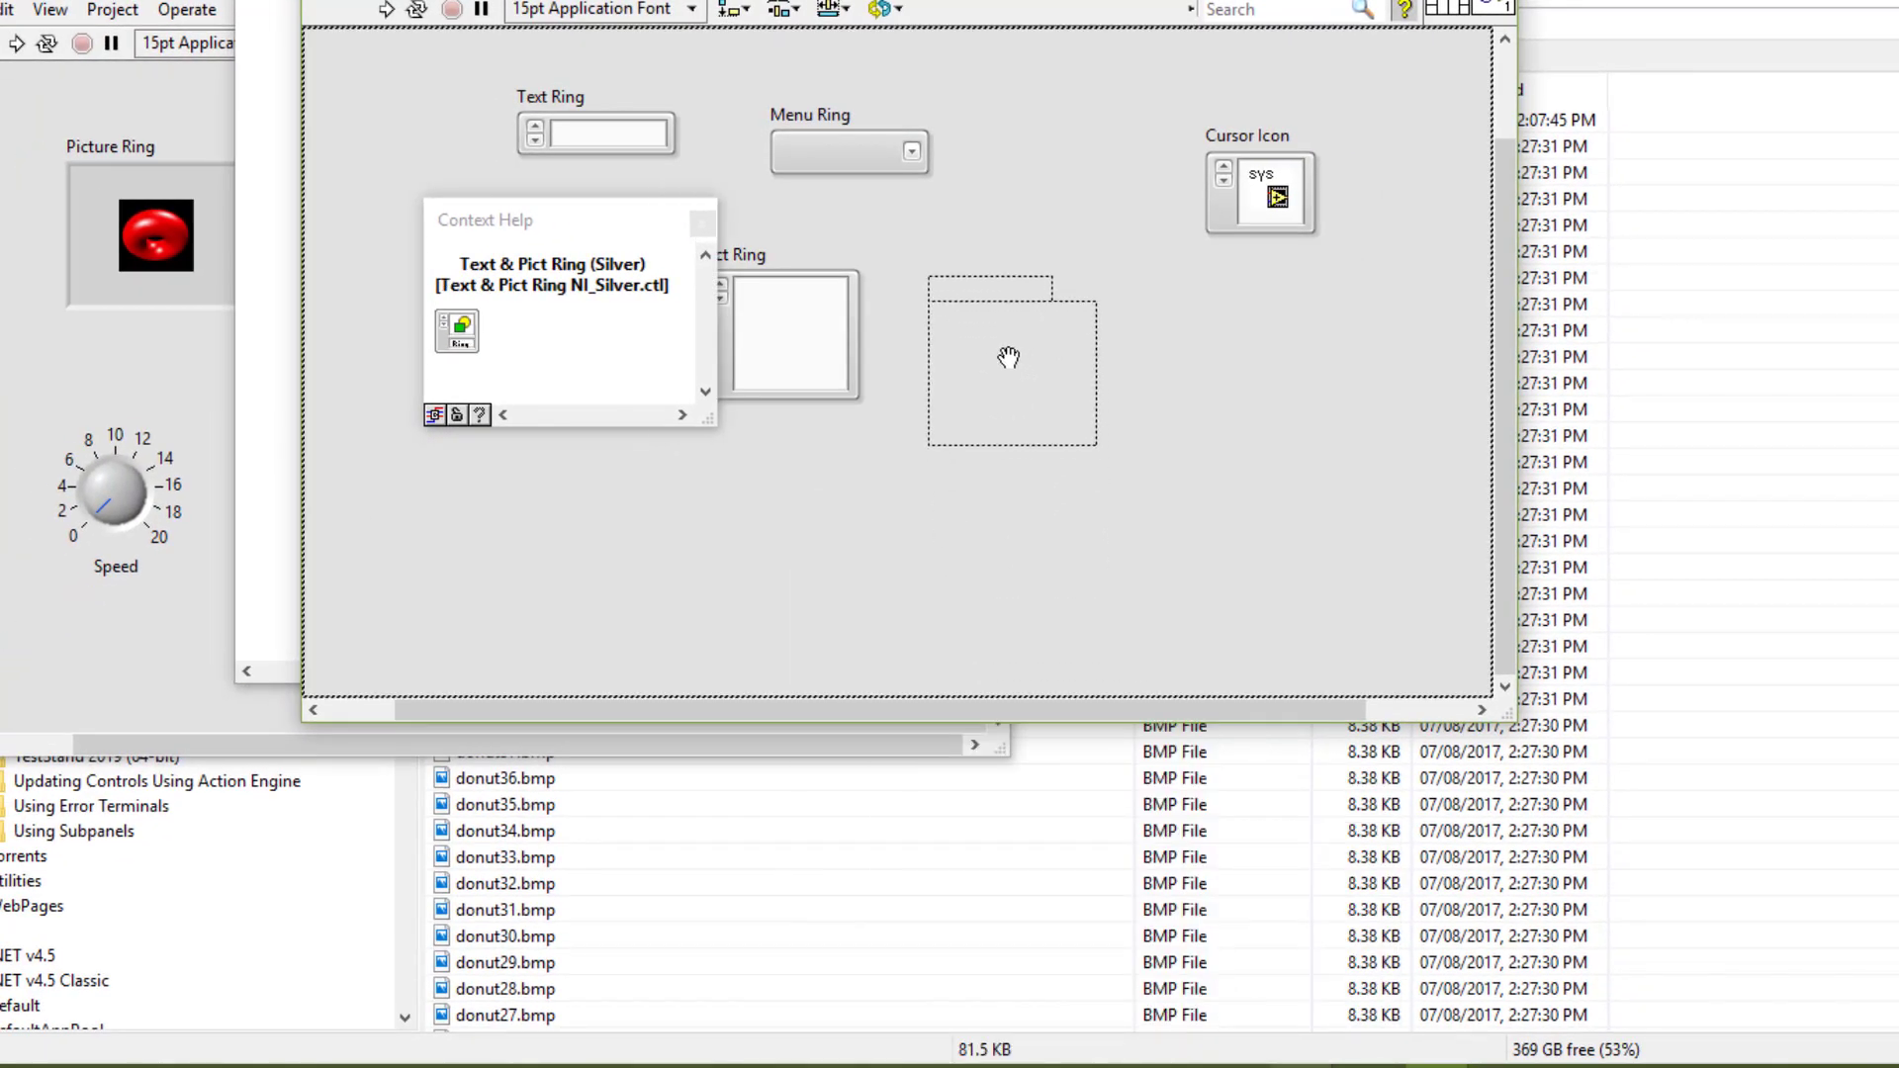
left_click(1008, 351)
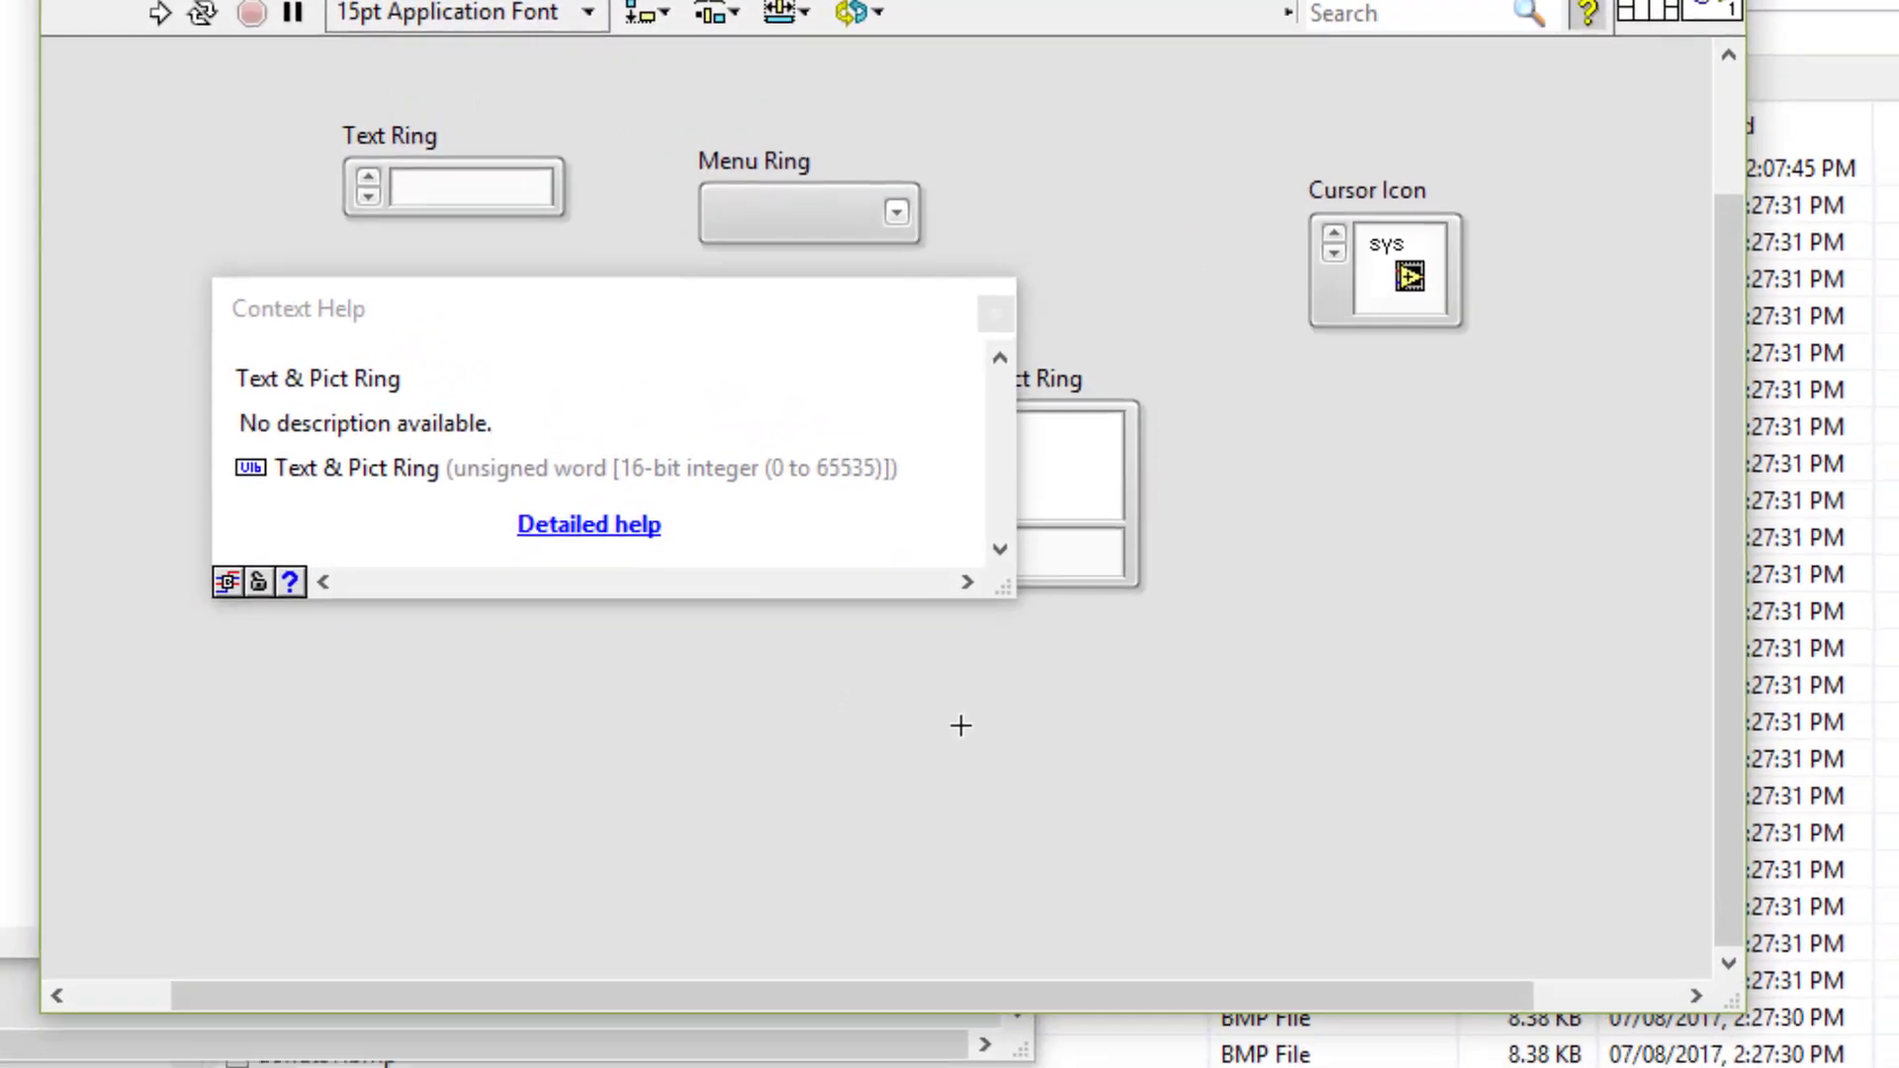
mouse_move(822, 340)
left_mouse_down()
mouse_move(777, 521)
mouse_move(749, 788)
left_mouse_up()
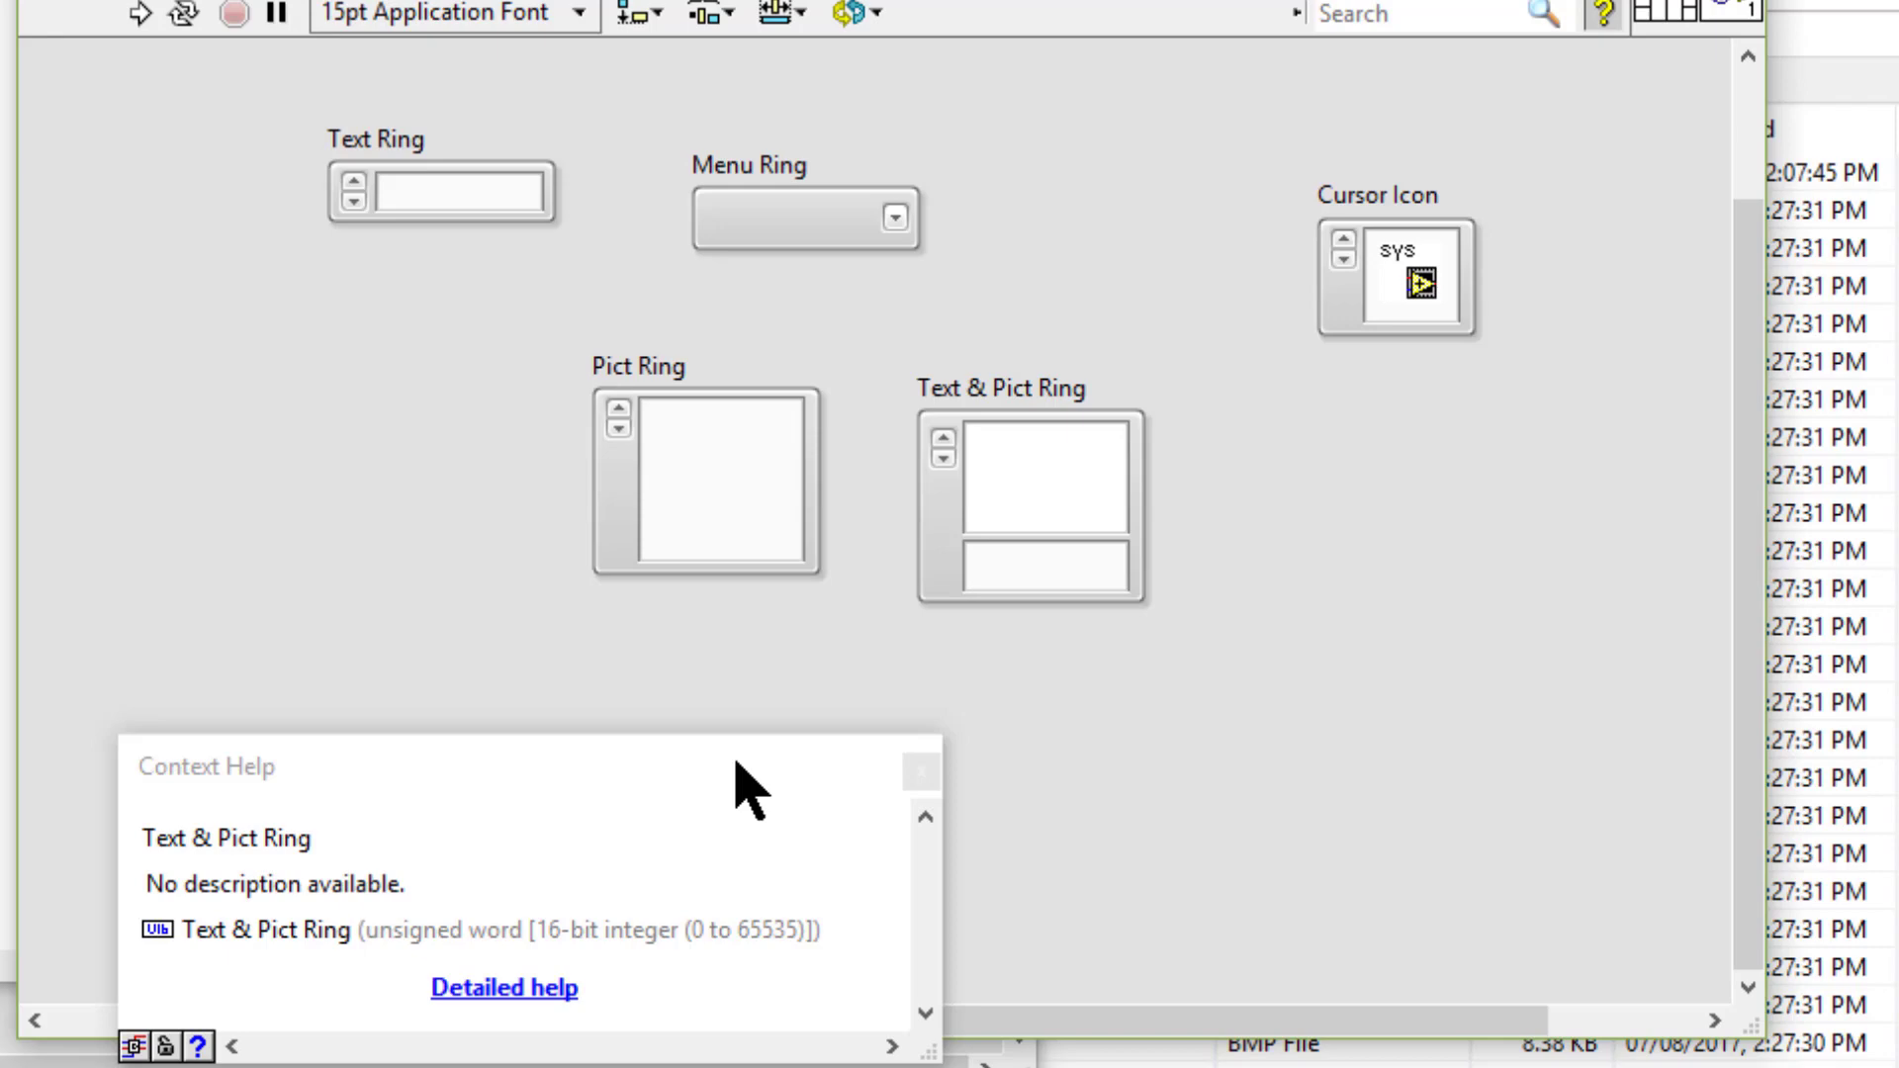
Rename the Text Ring's label to 'Triggering'
left_click(395, 193)
left_click(394, 148)
double_click(393, 150)
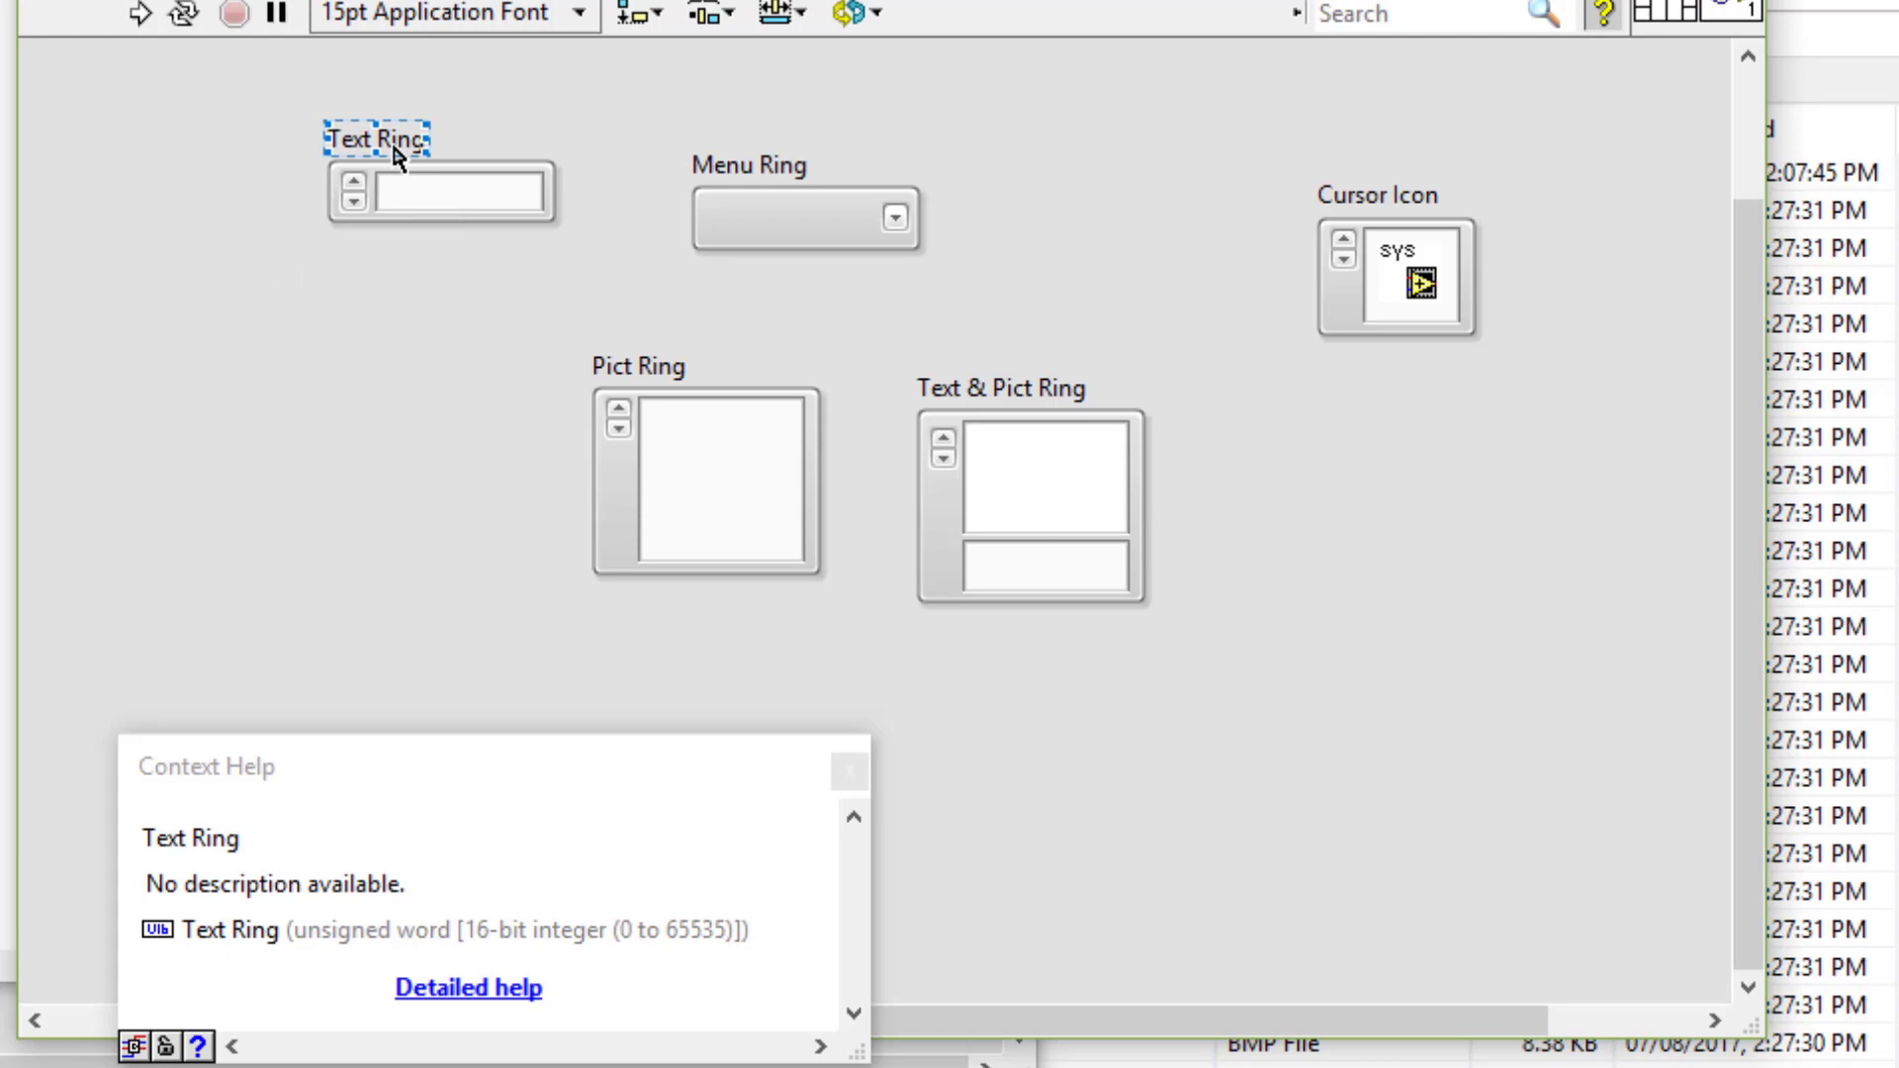
triple_click(392, 139)
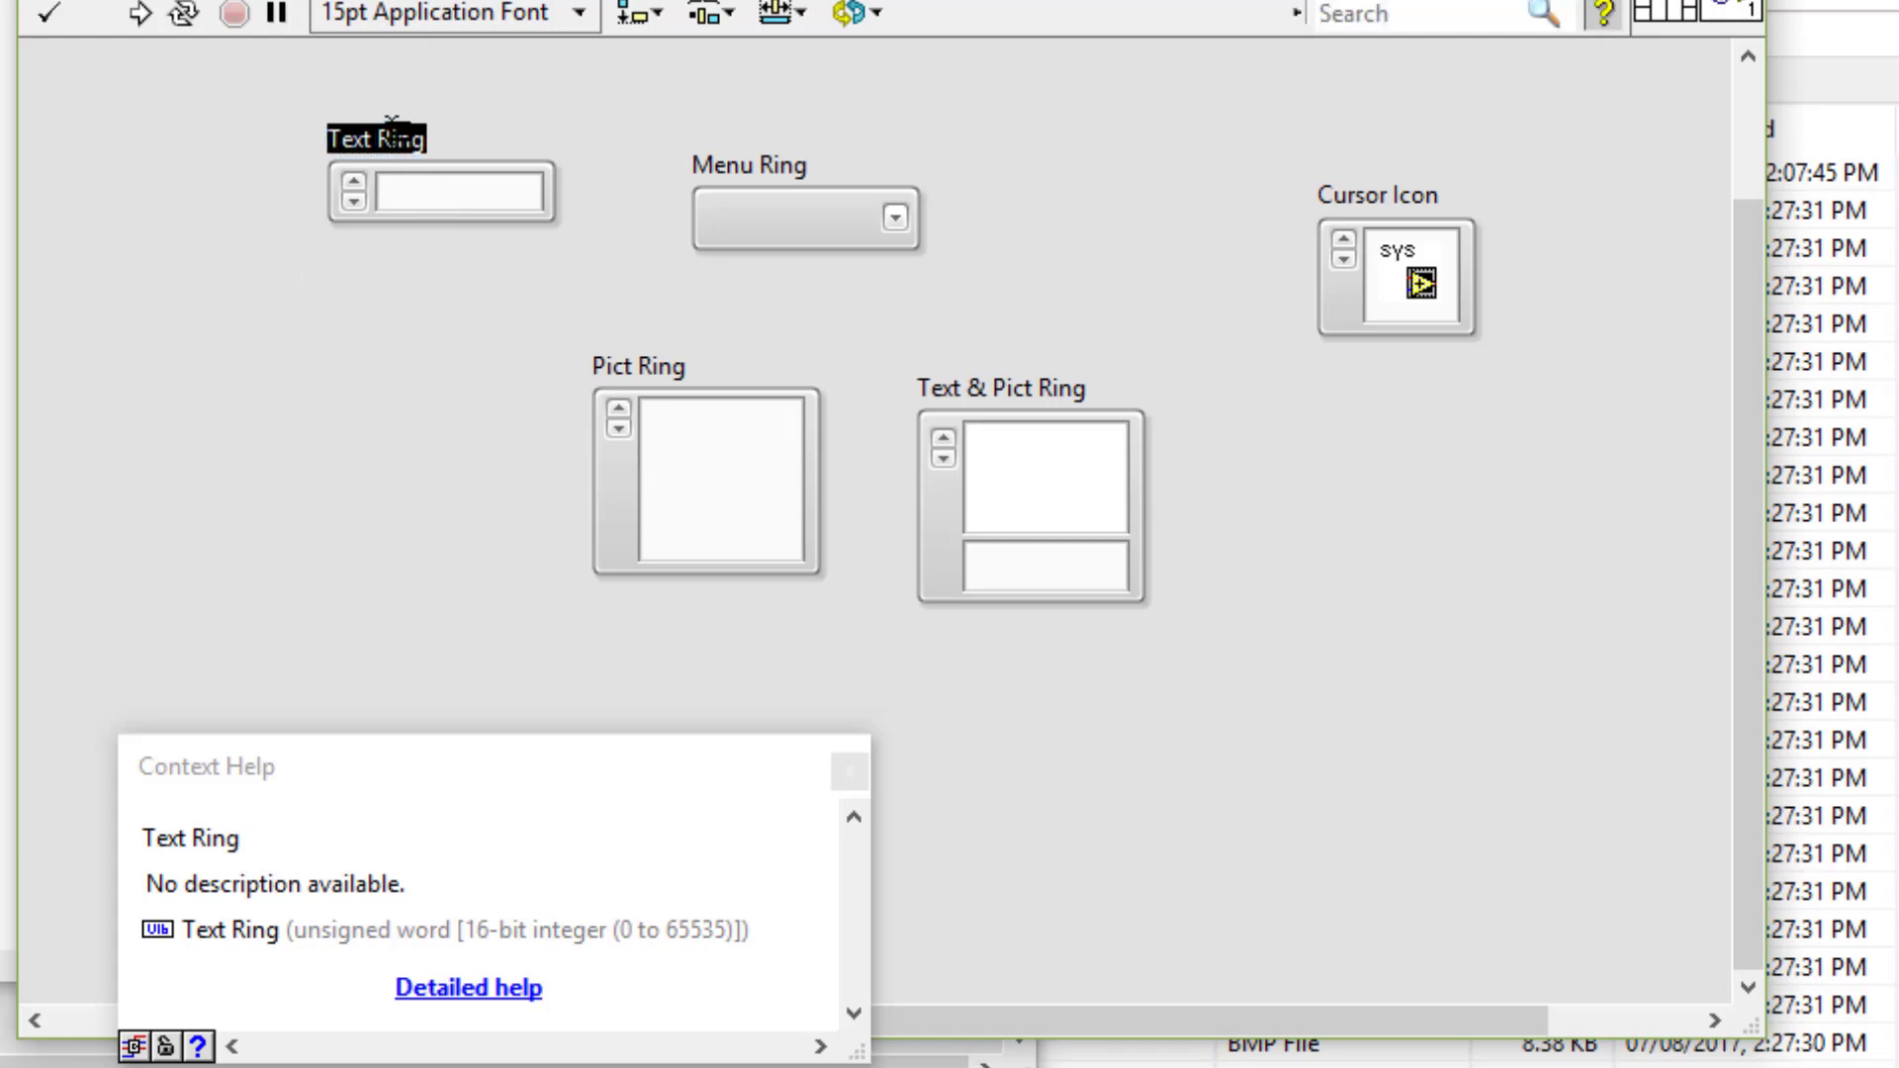
type("Trigg")
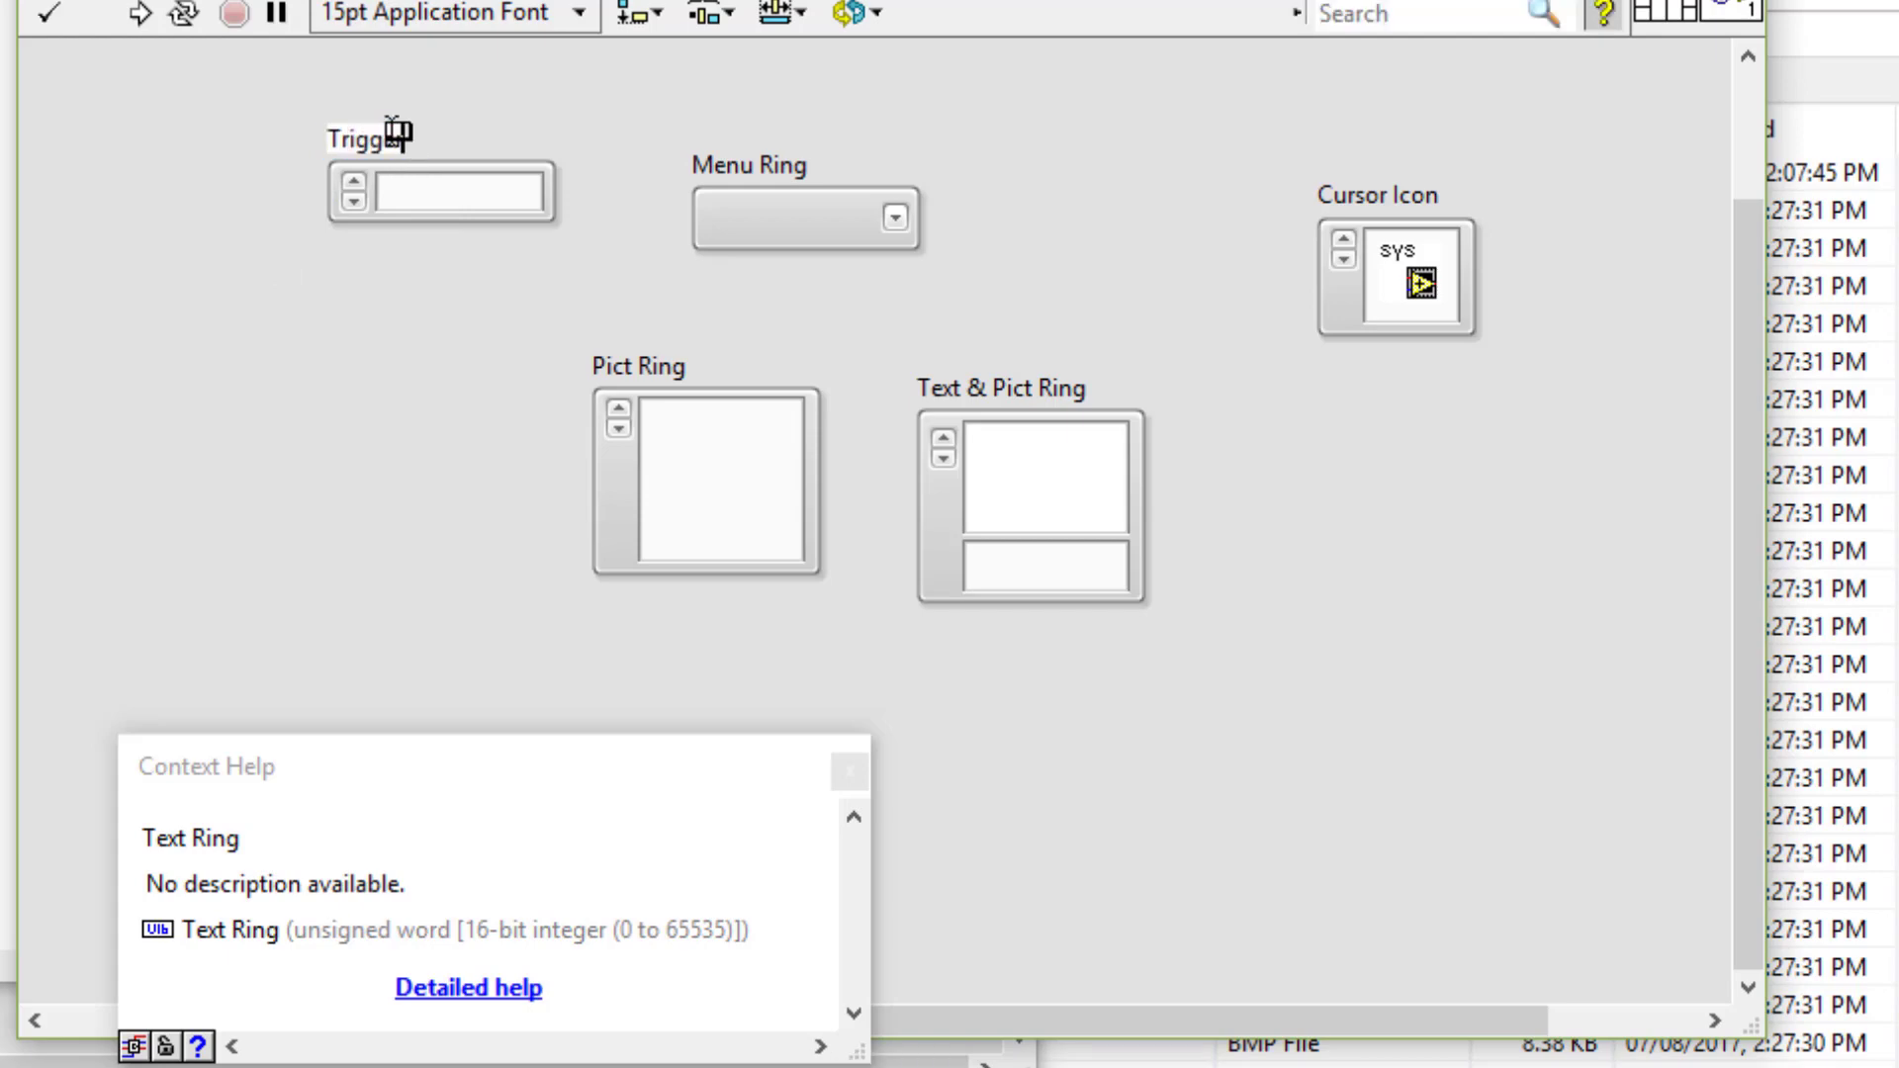
type("ering")
Add ring items Continuous, Single and External, and select External
left_click(411, 190)
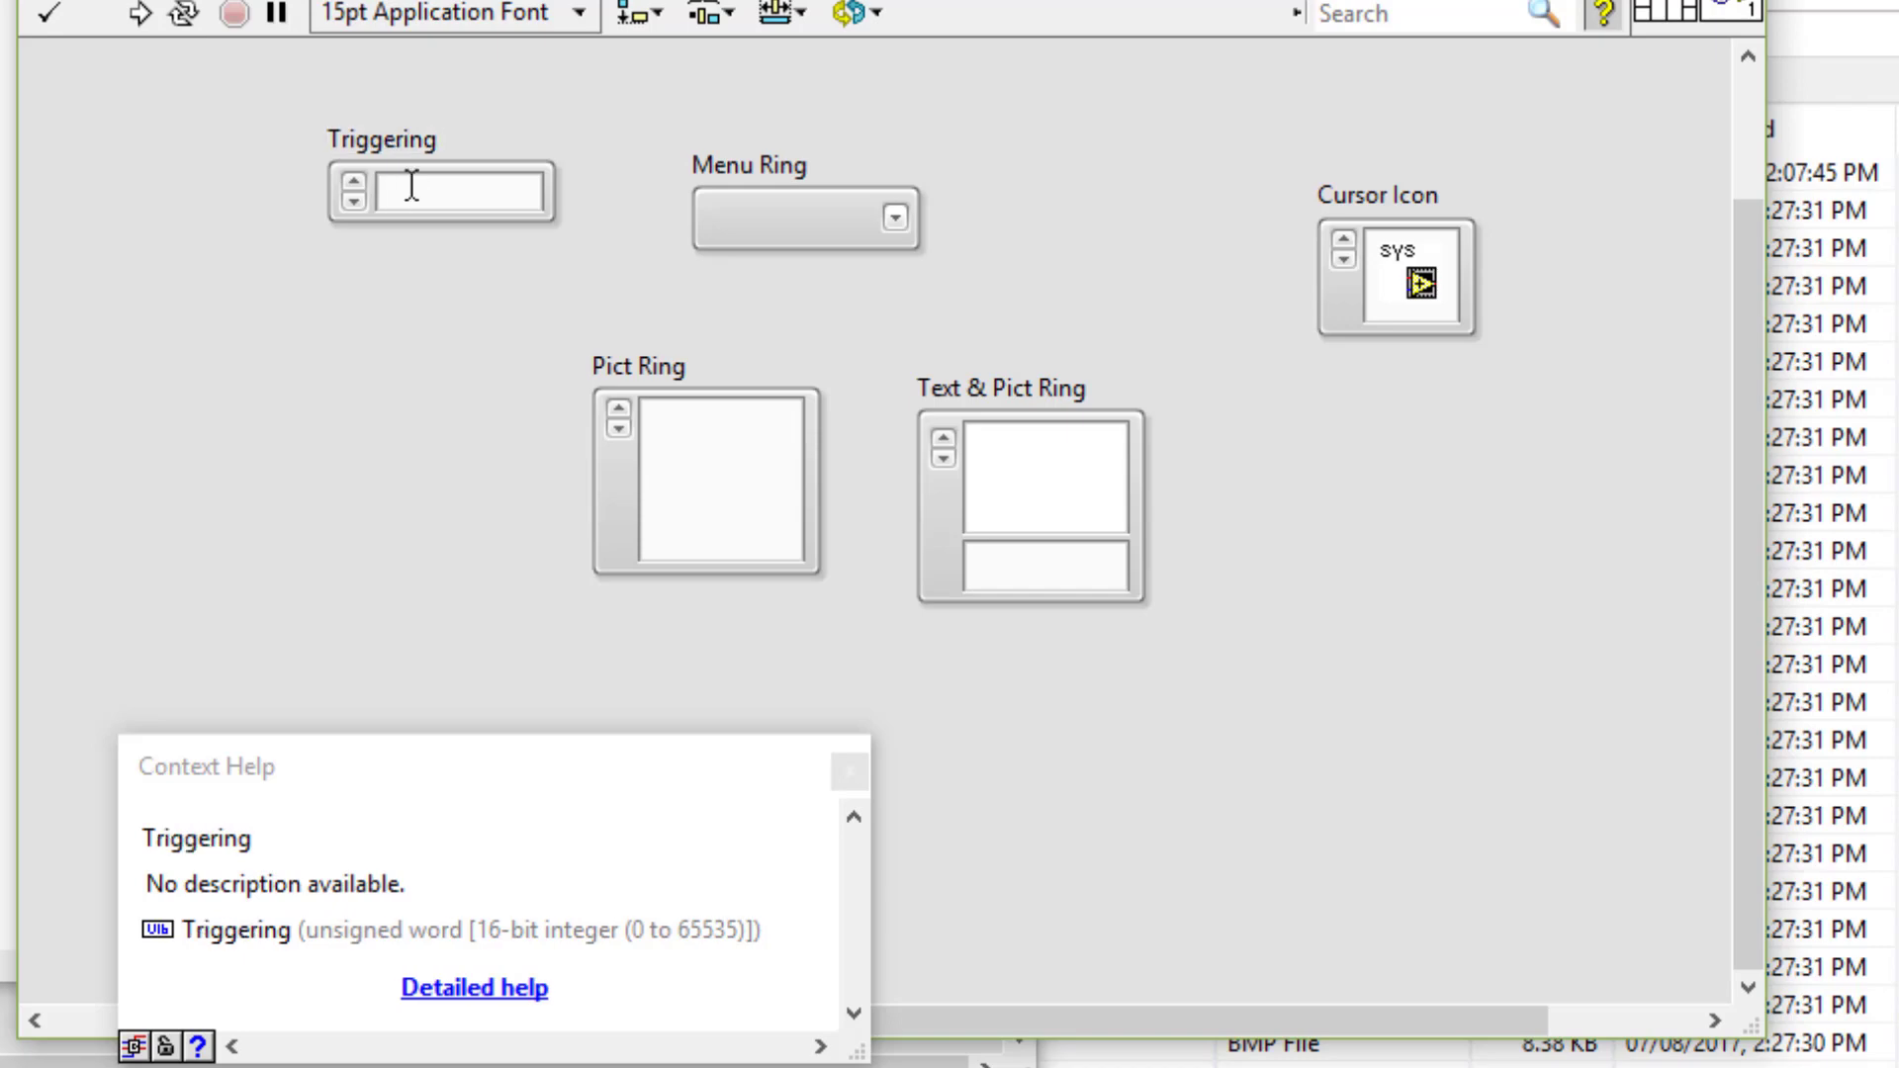
type("Contin")
type("uous")
key("shift+Return")
type("Si")
type("ngle")
key("shift+Return")
type("Extern")
type("al")
left_click(364, 299)
left_click(473, 223)
left_click(472, 207)
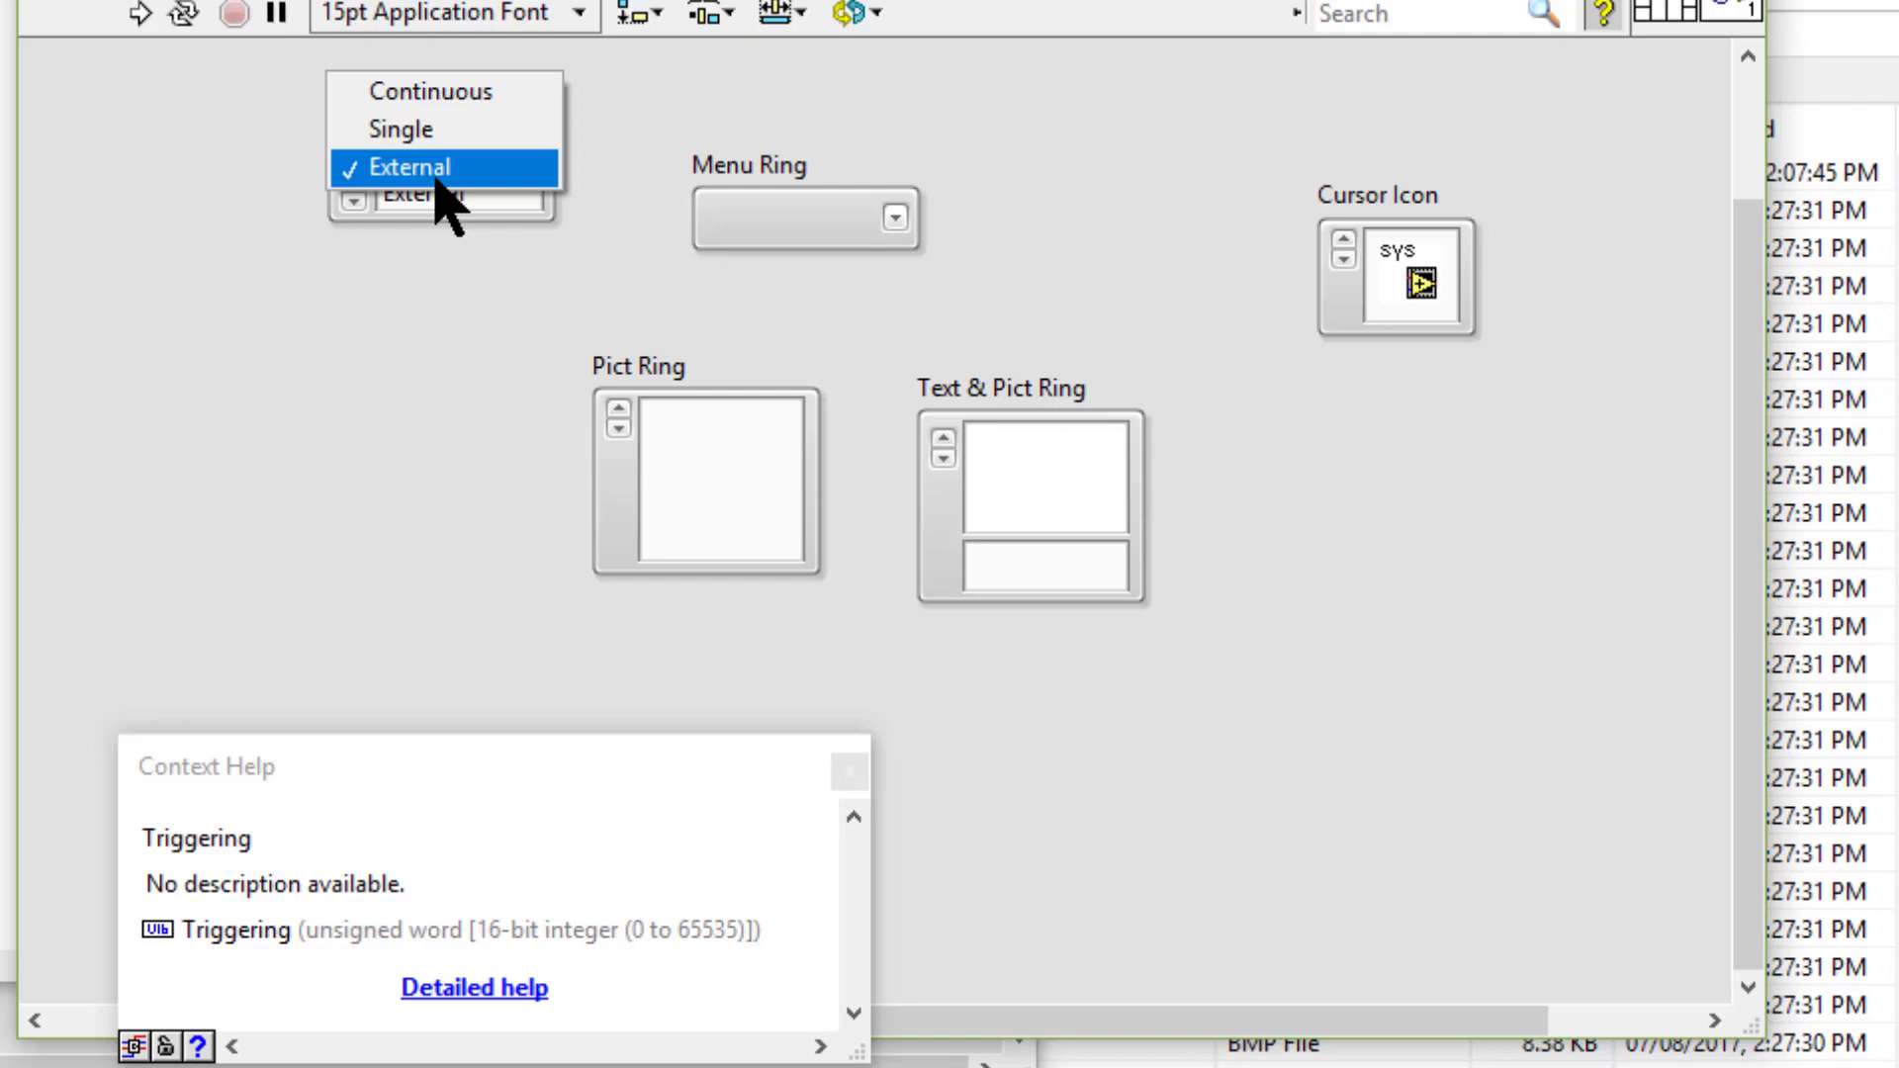
left_click(416, 254)
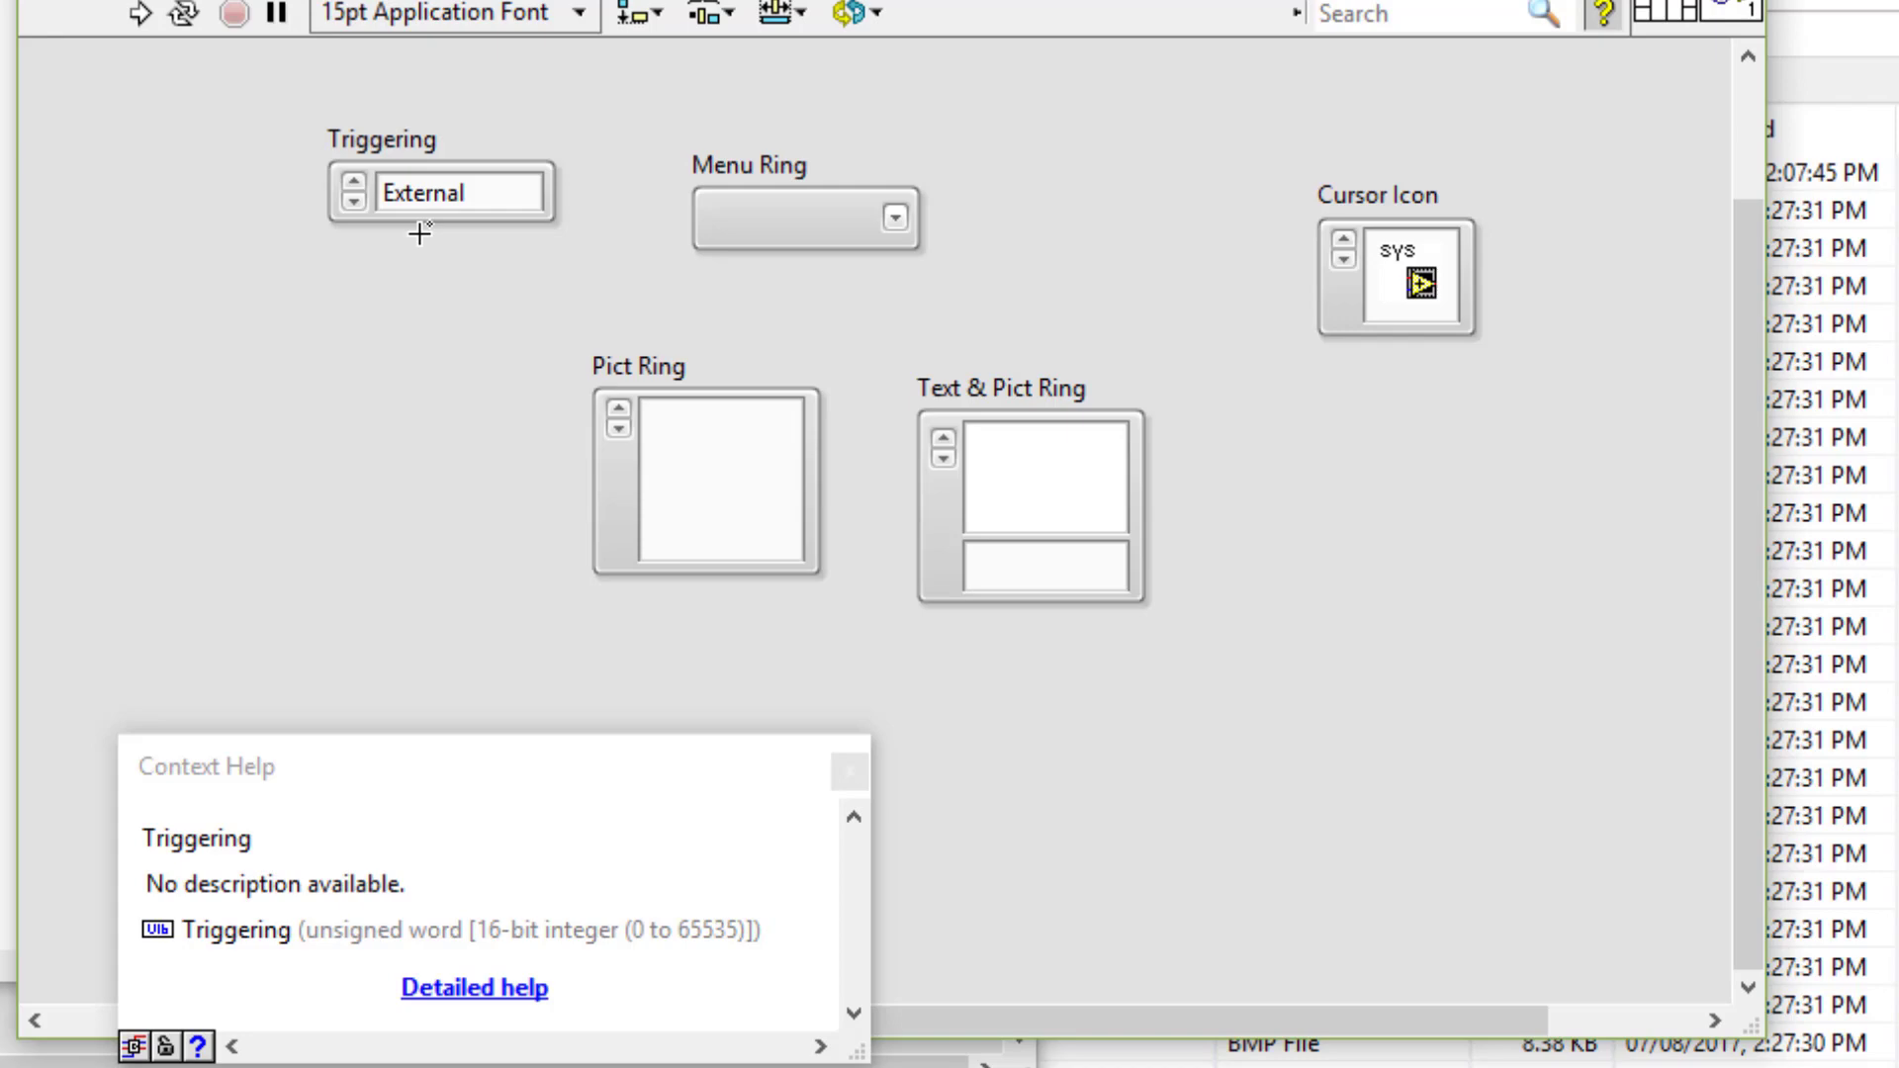
Enter First, Second and Third as the Menu Ring's items in Edit Items
left_click(766, 237)
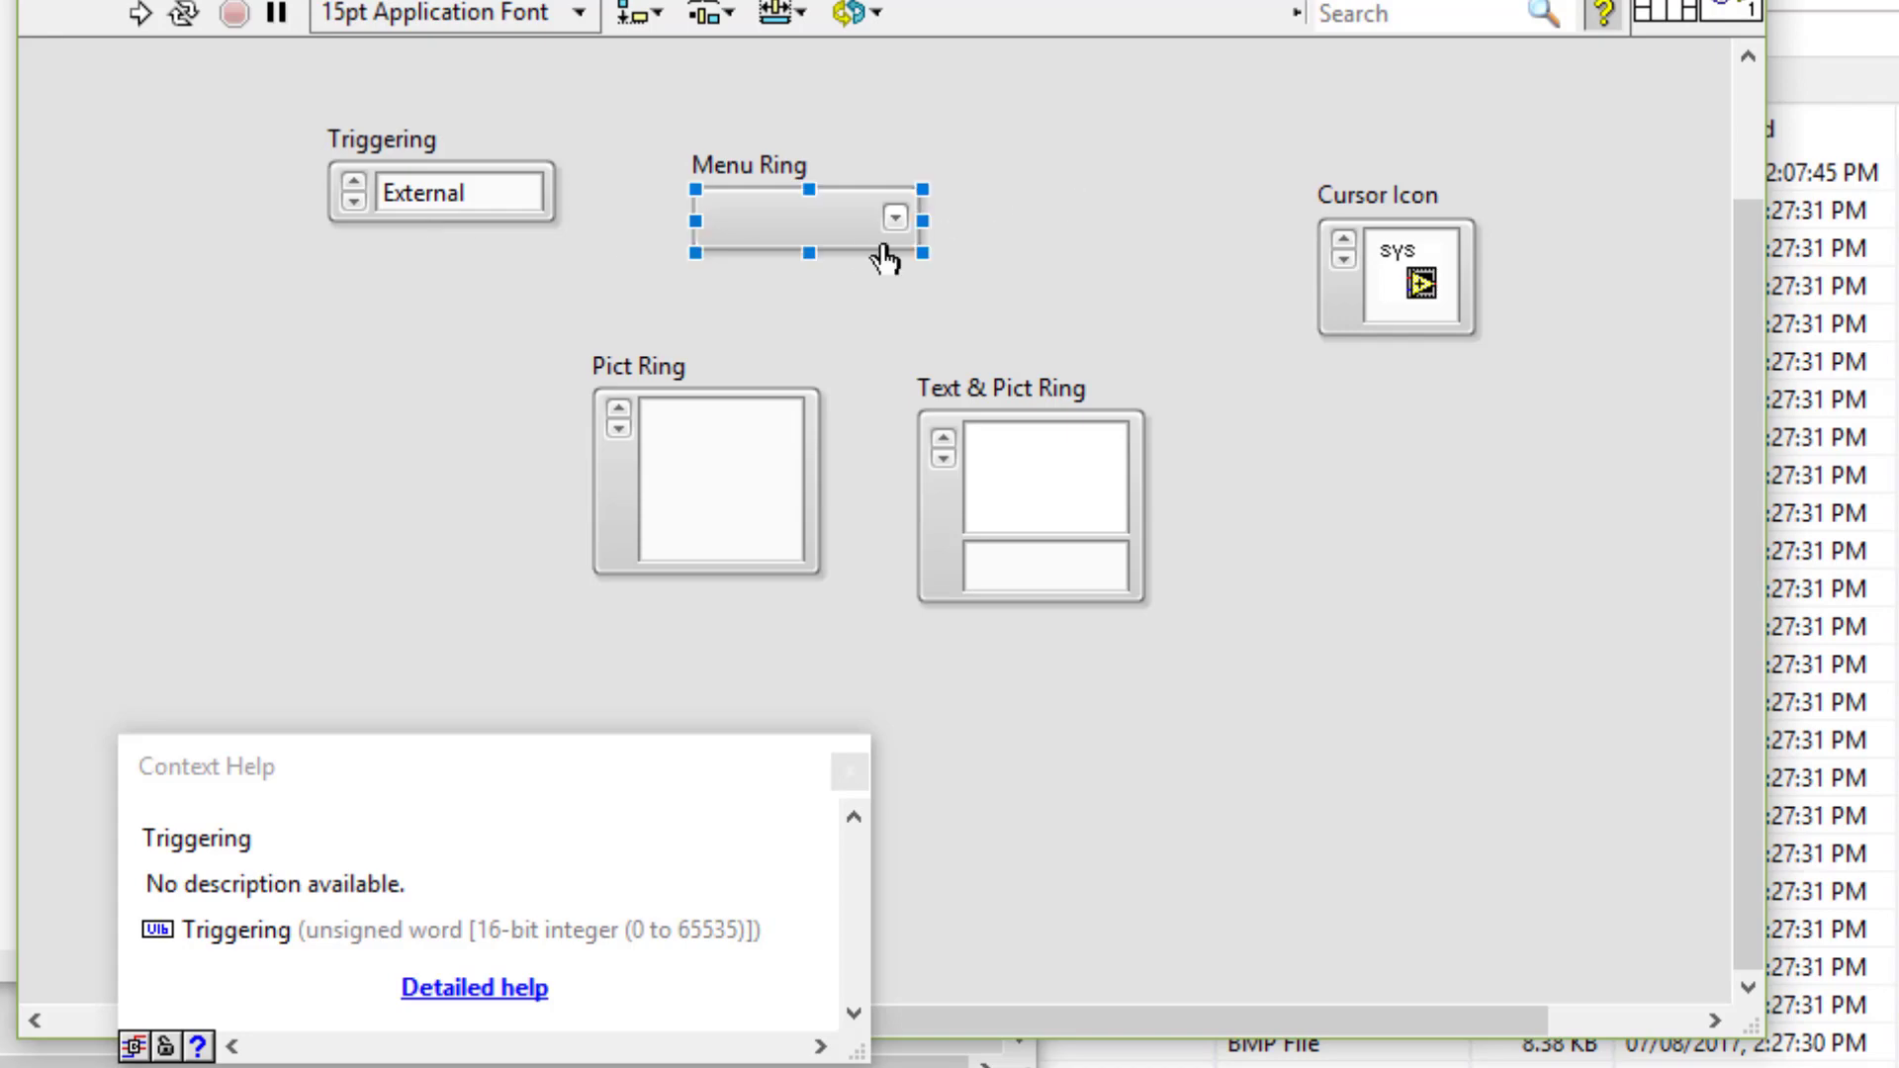
left_click(784, 244)
right_click(785, 244)
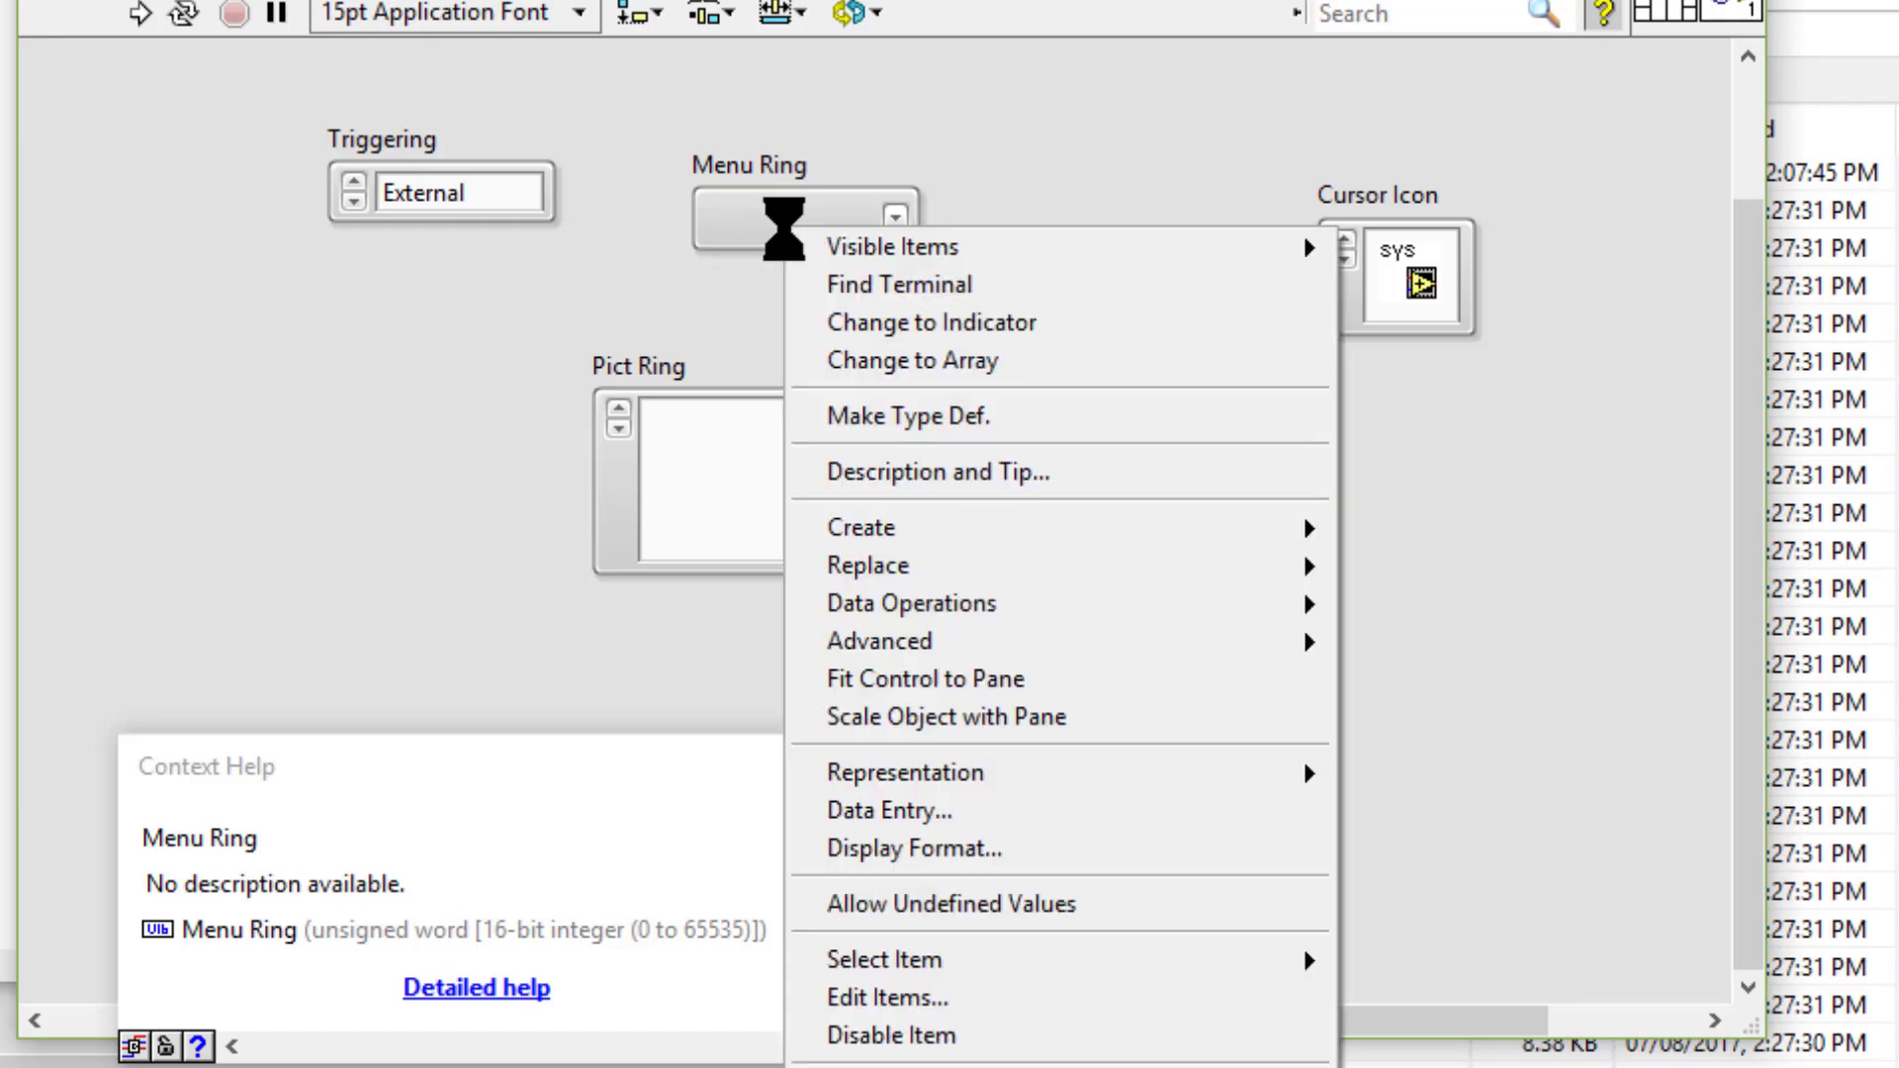
mouse_move(884, 959)
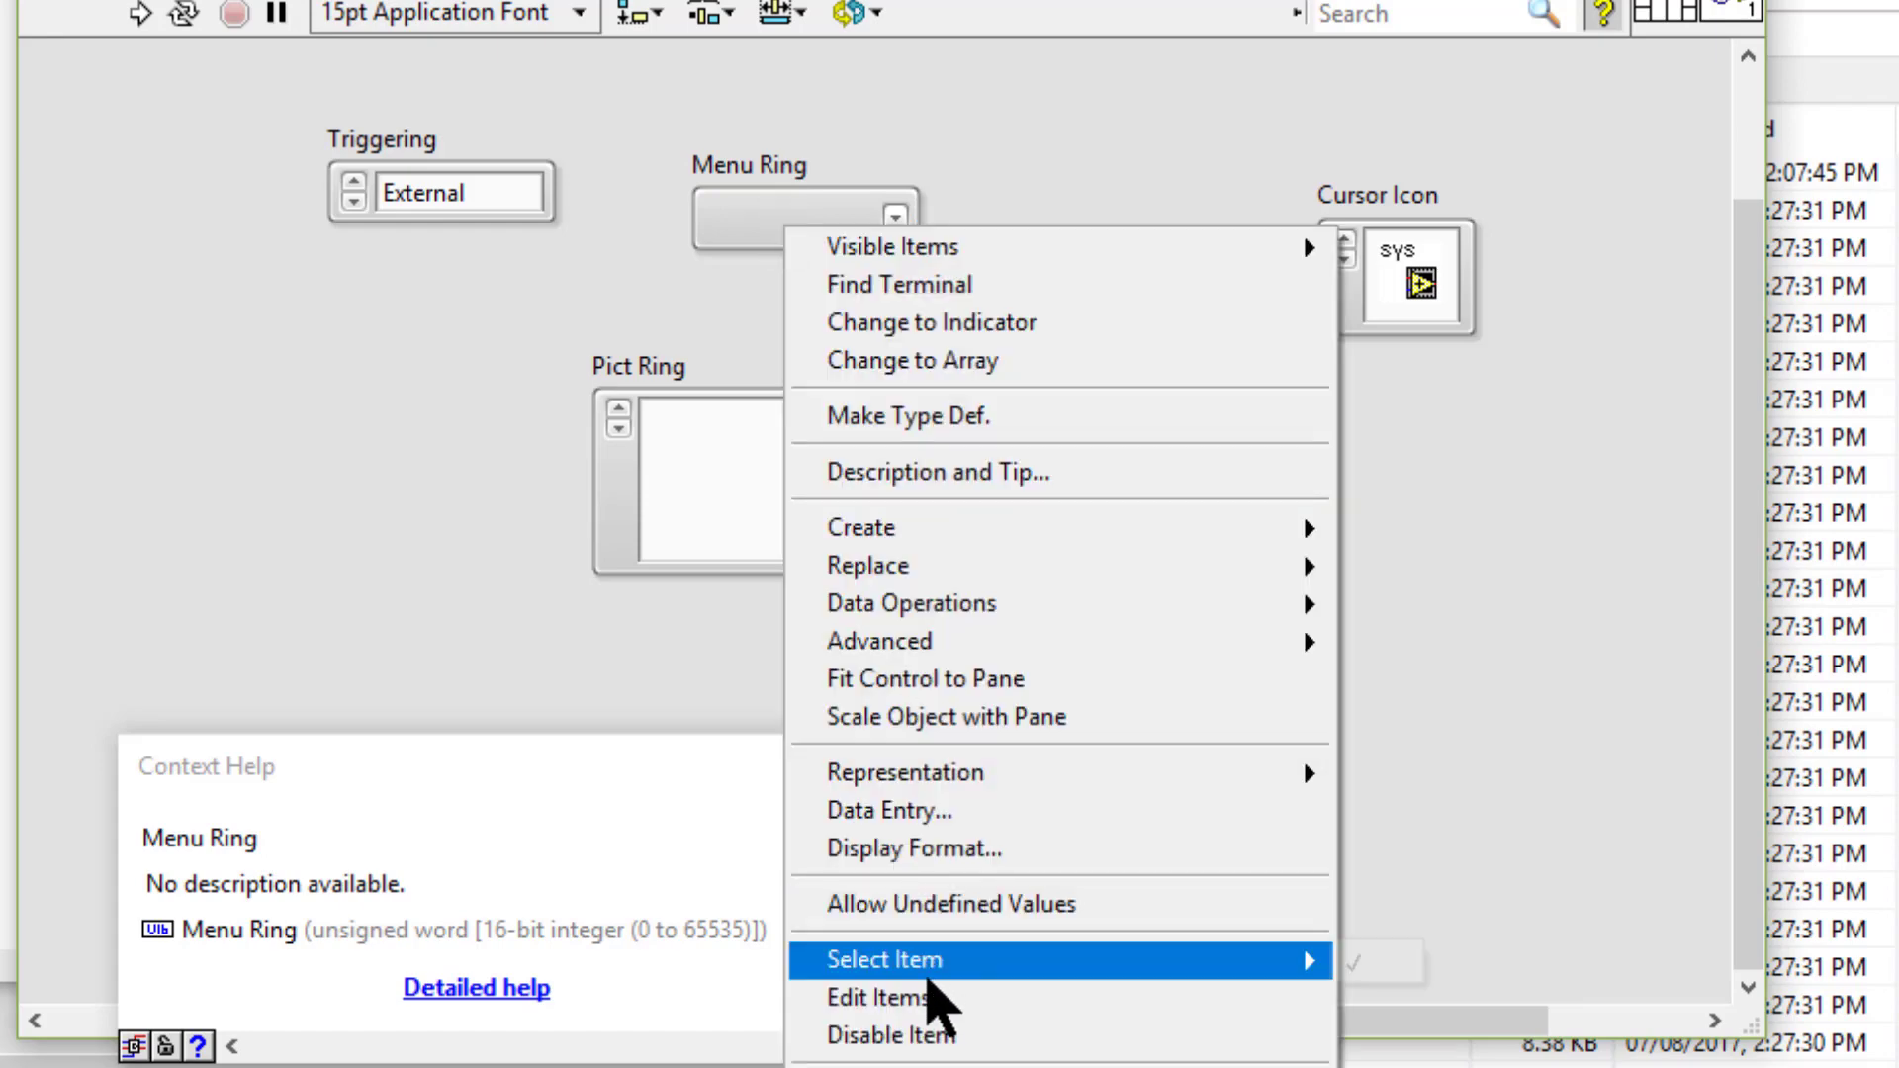
left_click(928, 997)
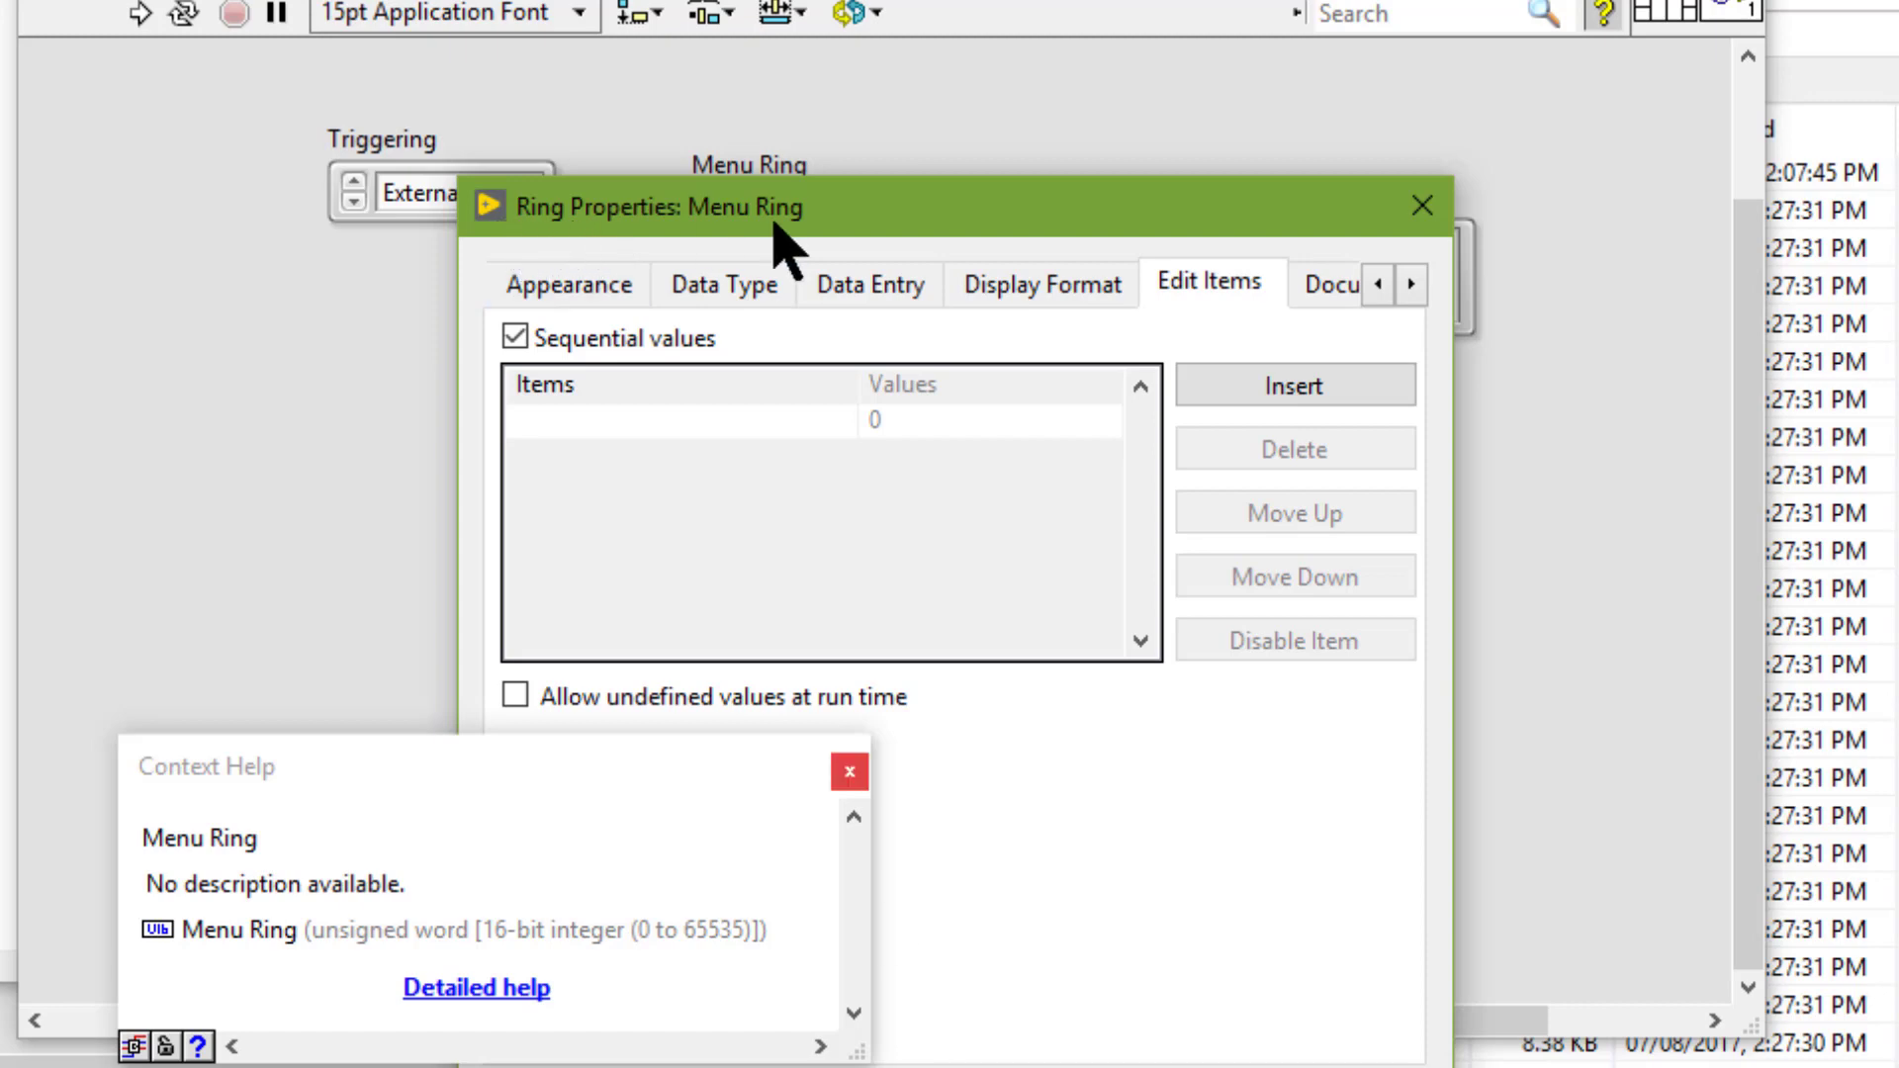
left_click(584, 419)
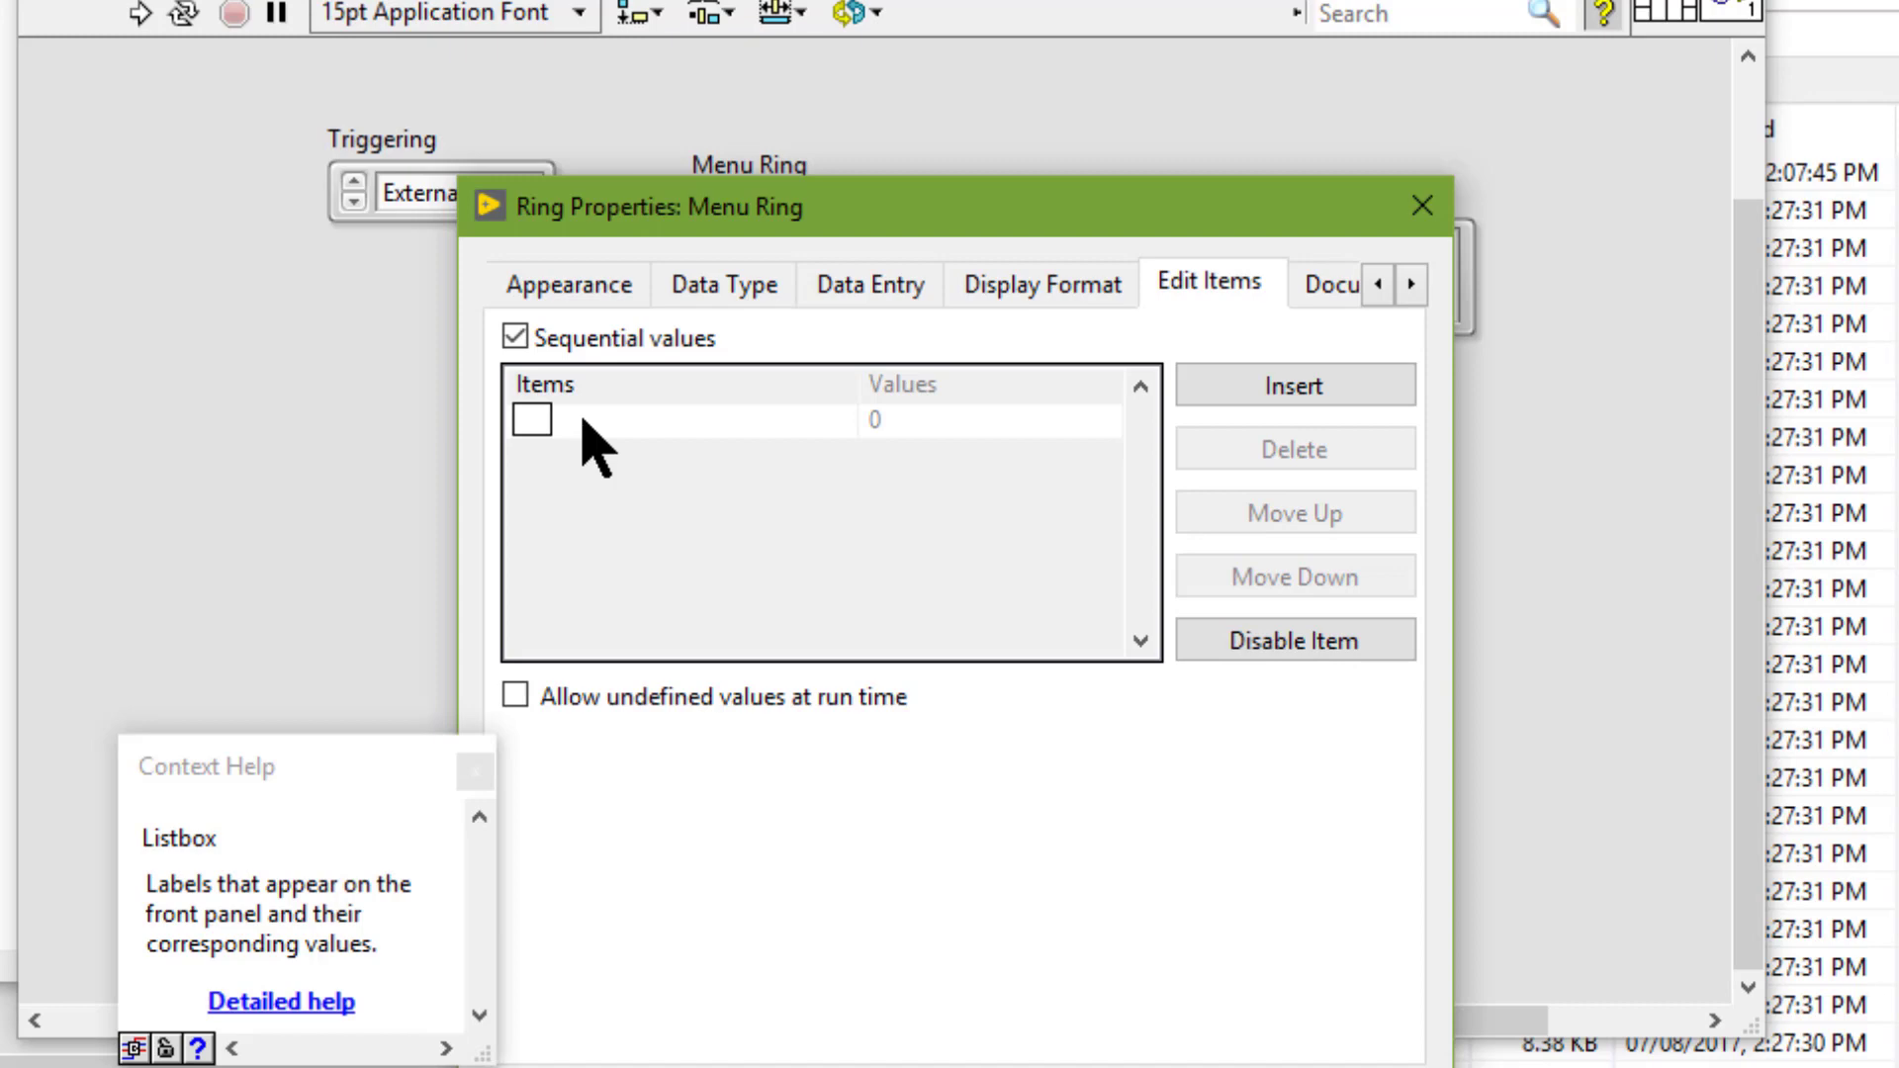
type("First")
key("Return")
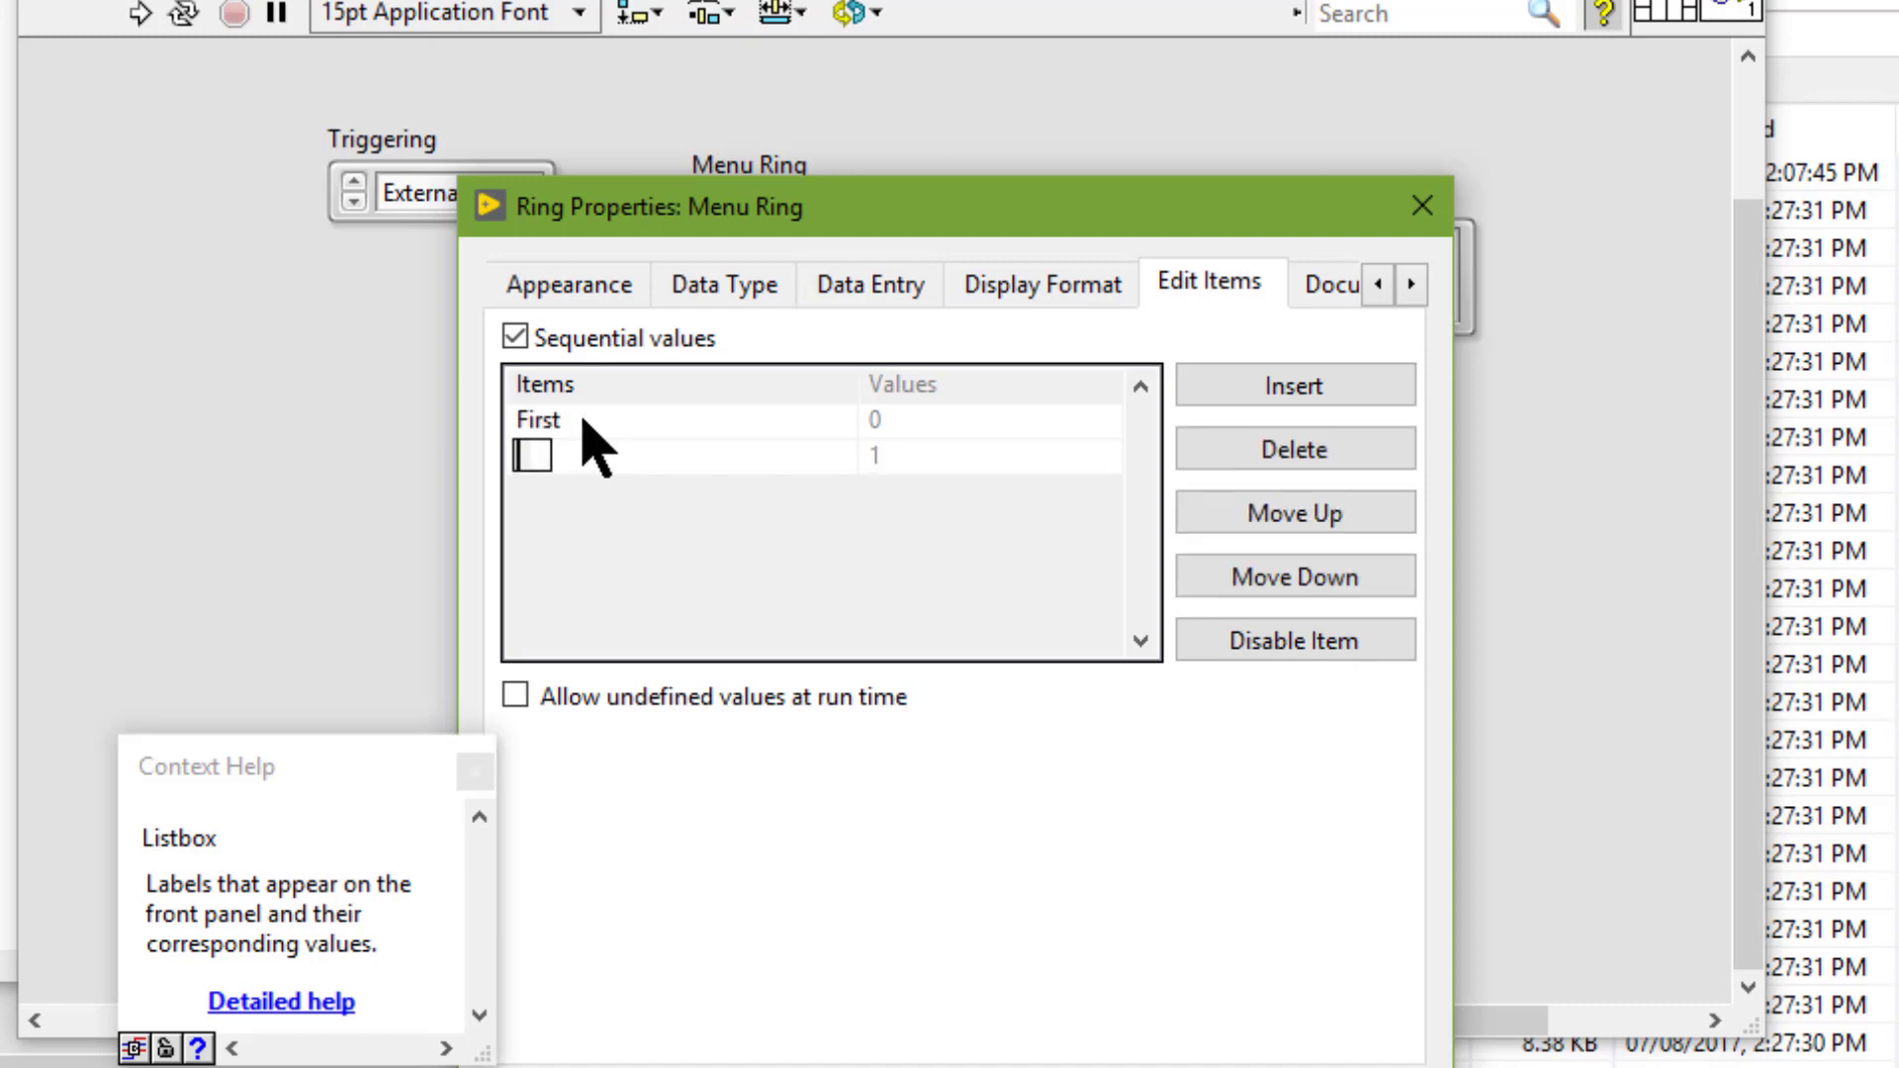
type("Second")
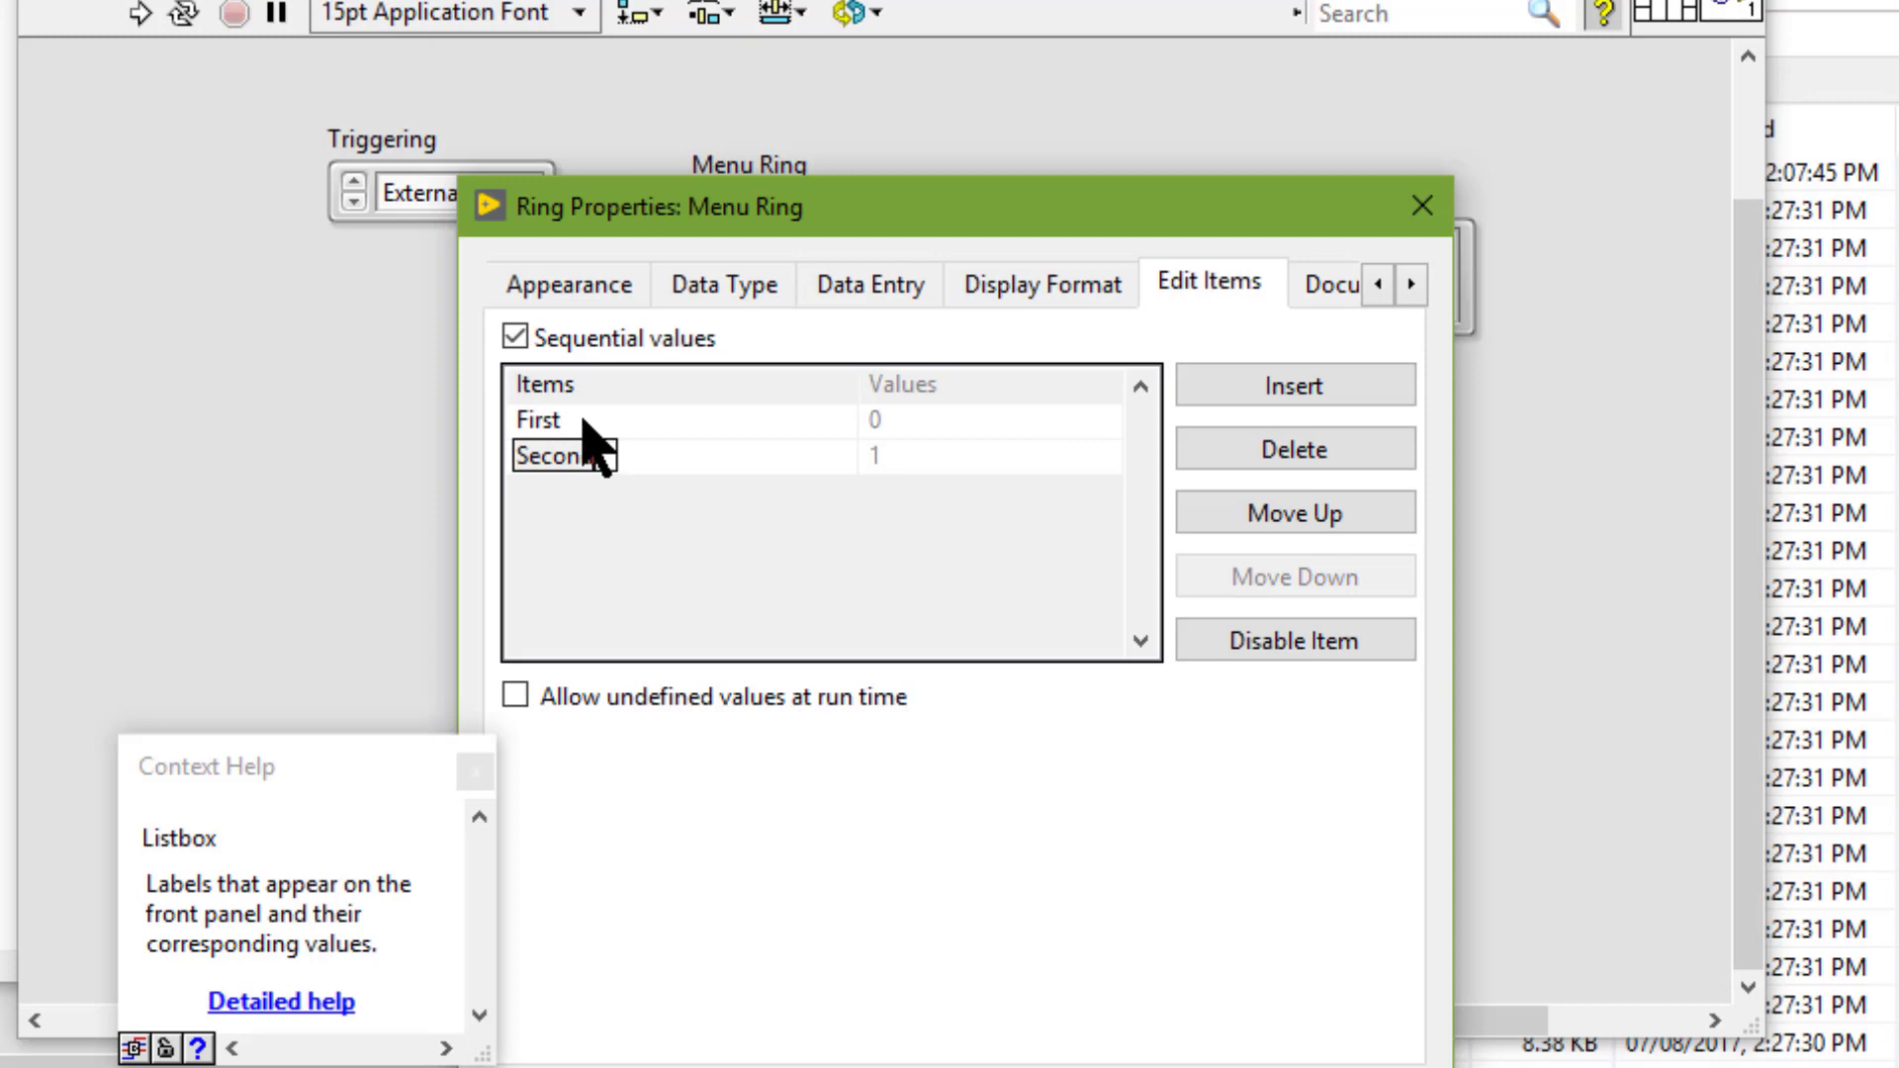
key("Return")
type("T")
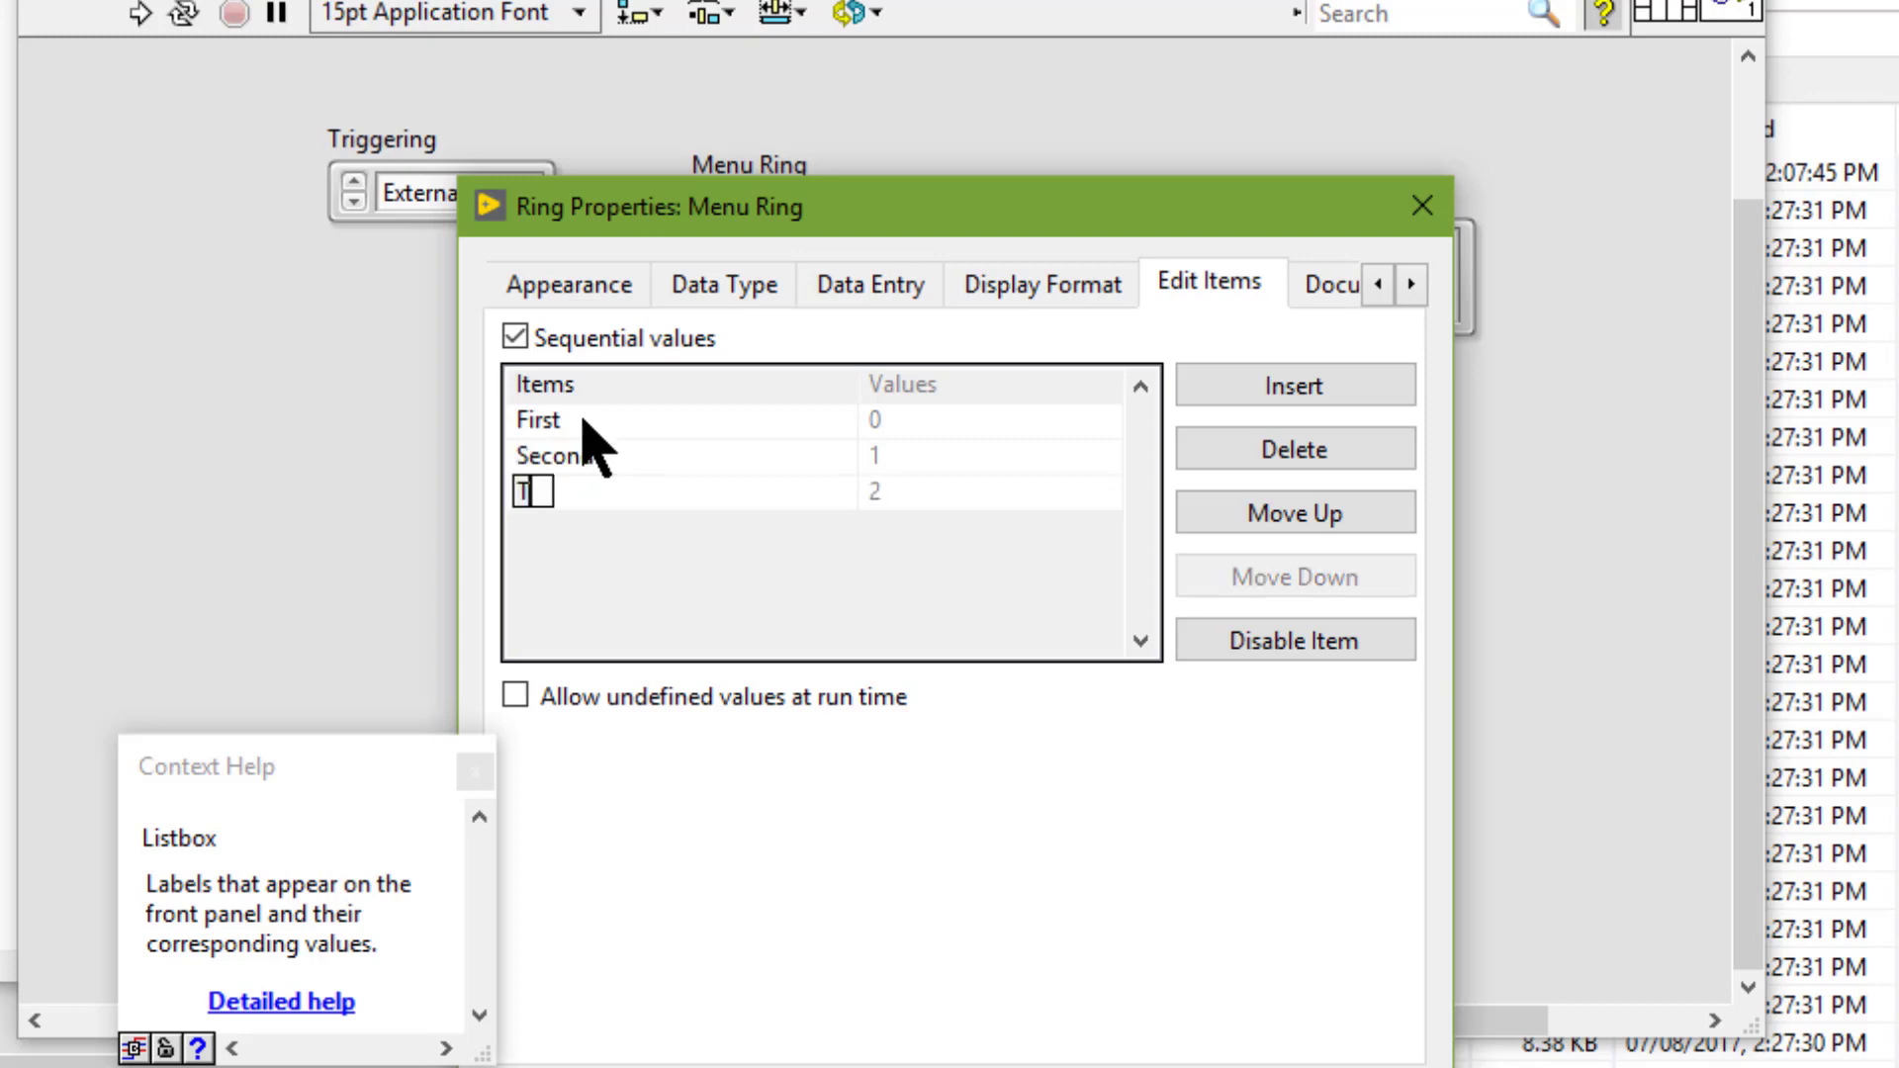
type("hird")
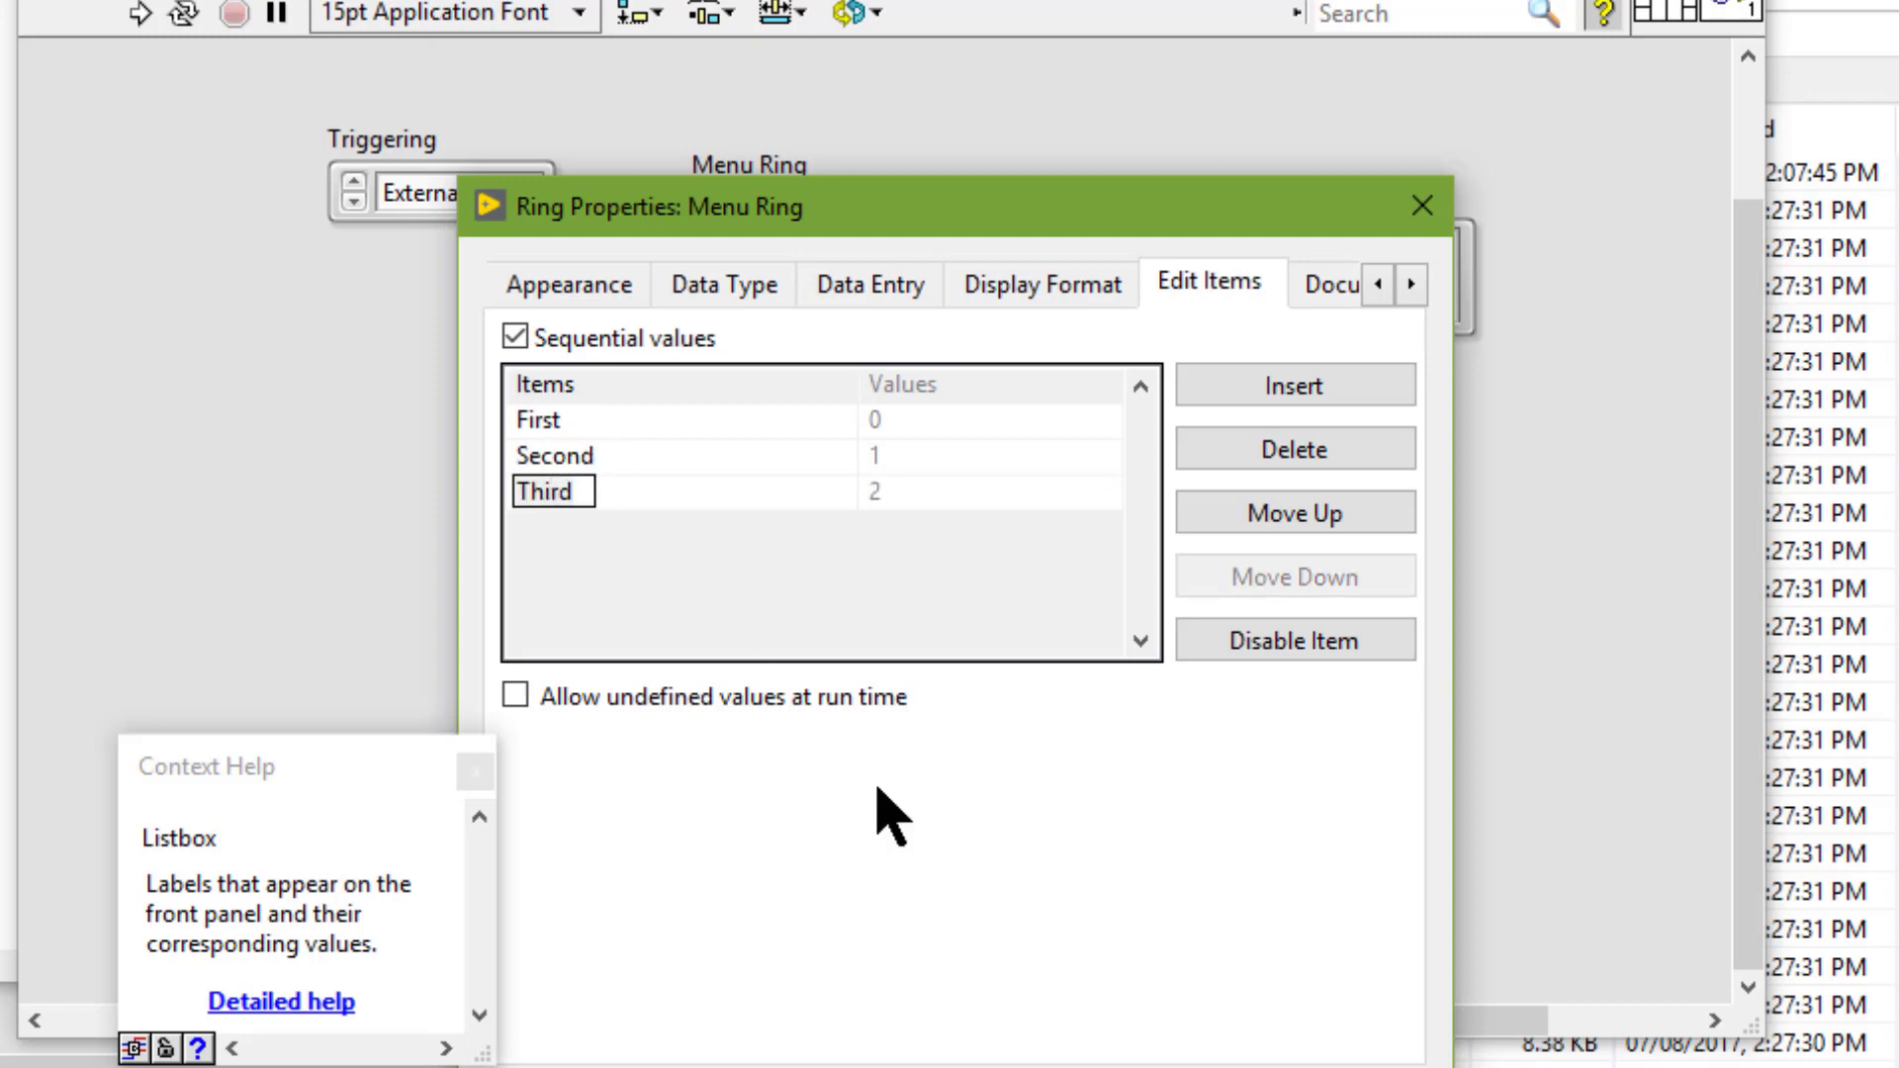
left_click(1033, 1051)
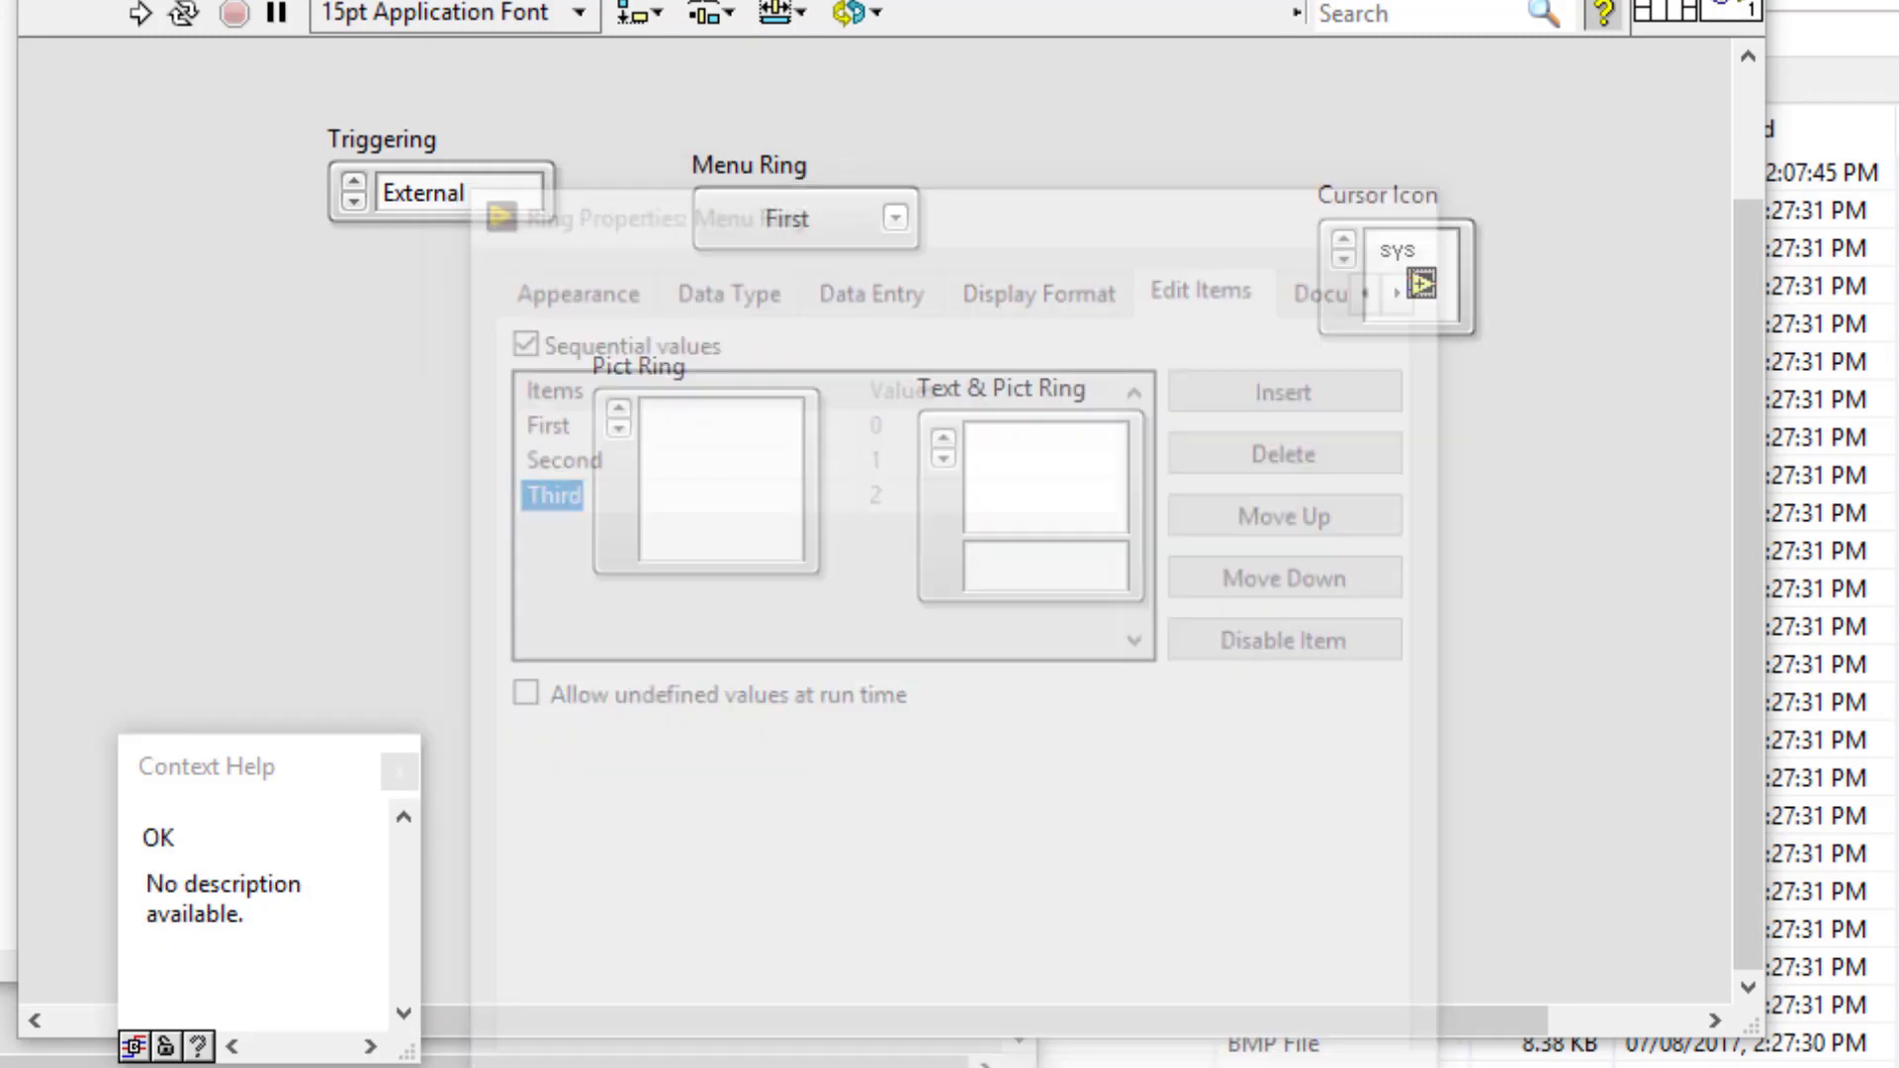
Open the Menu Ring's list to check its three items
left_click(965, 455)
left_click(896, 253)
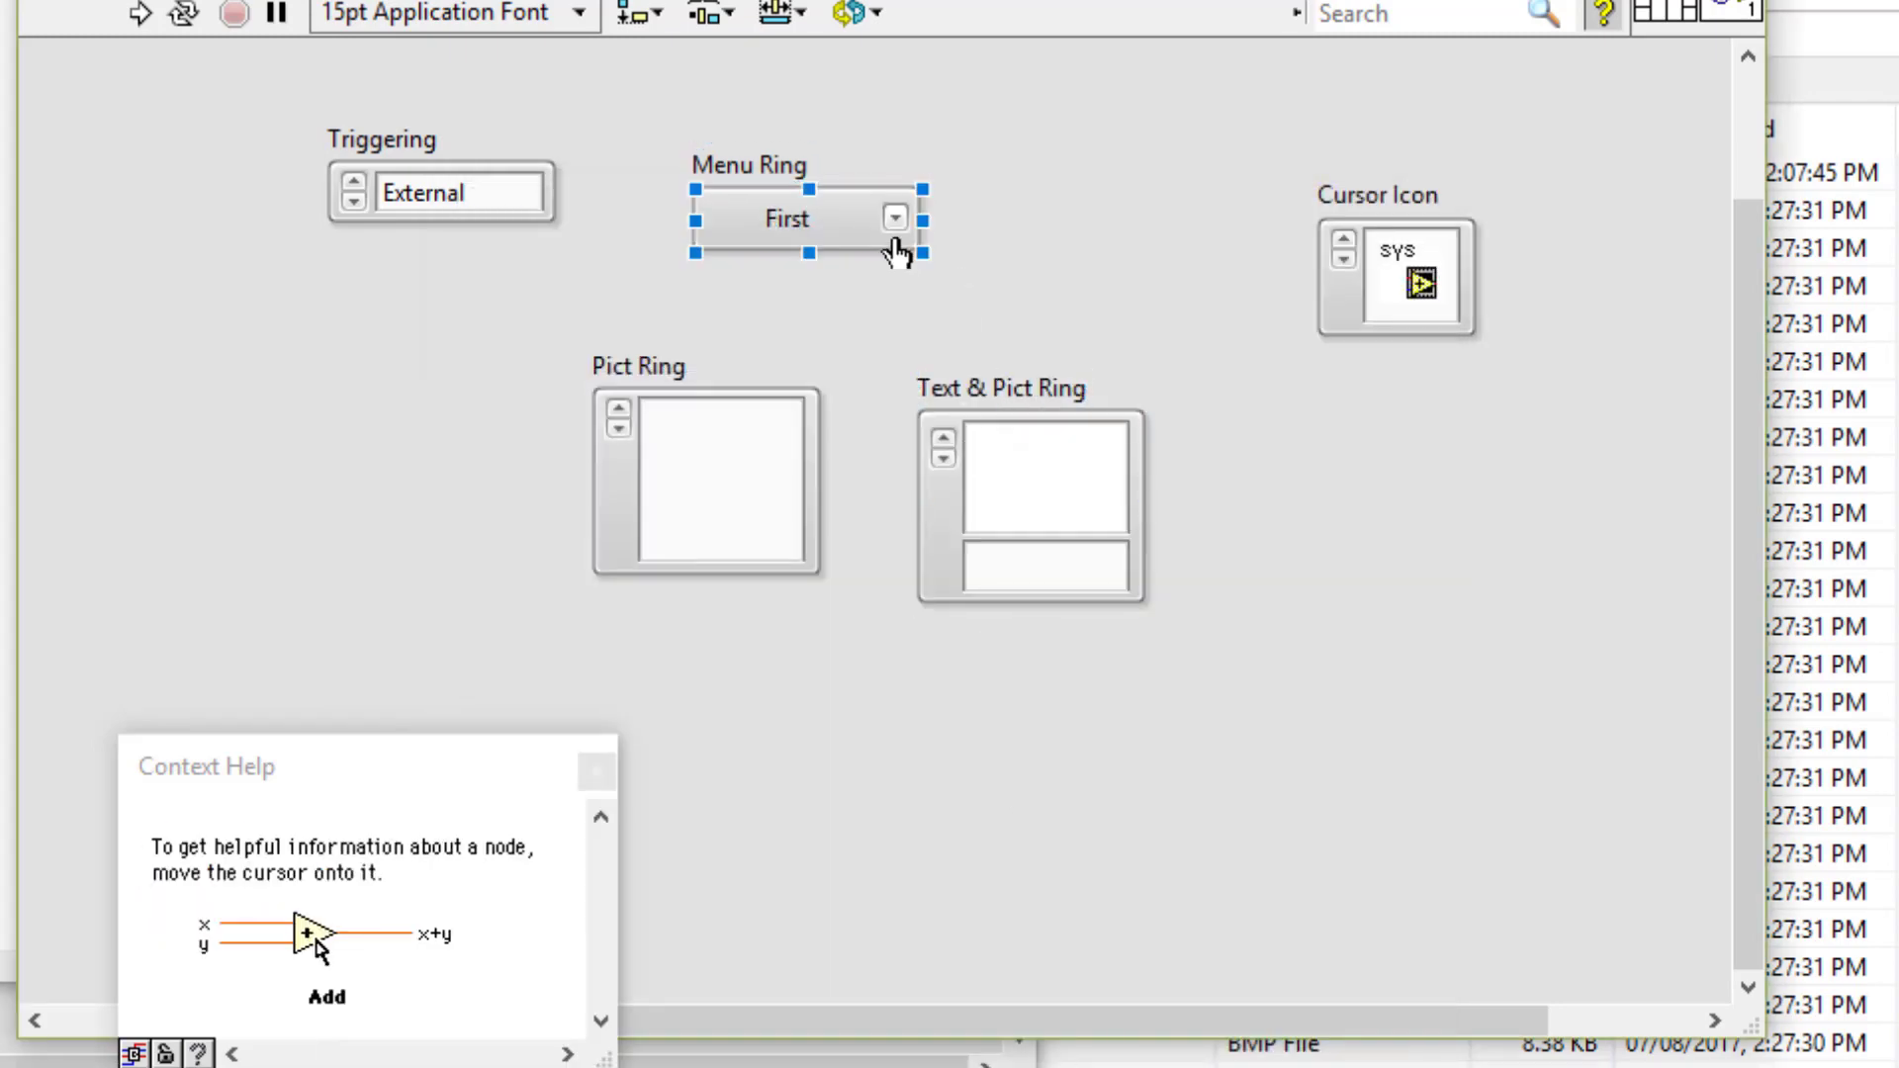
left_click(894, 235)
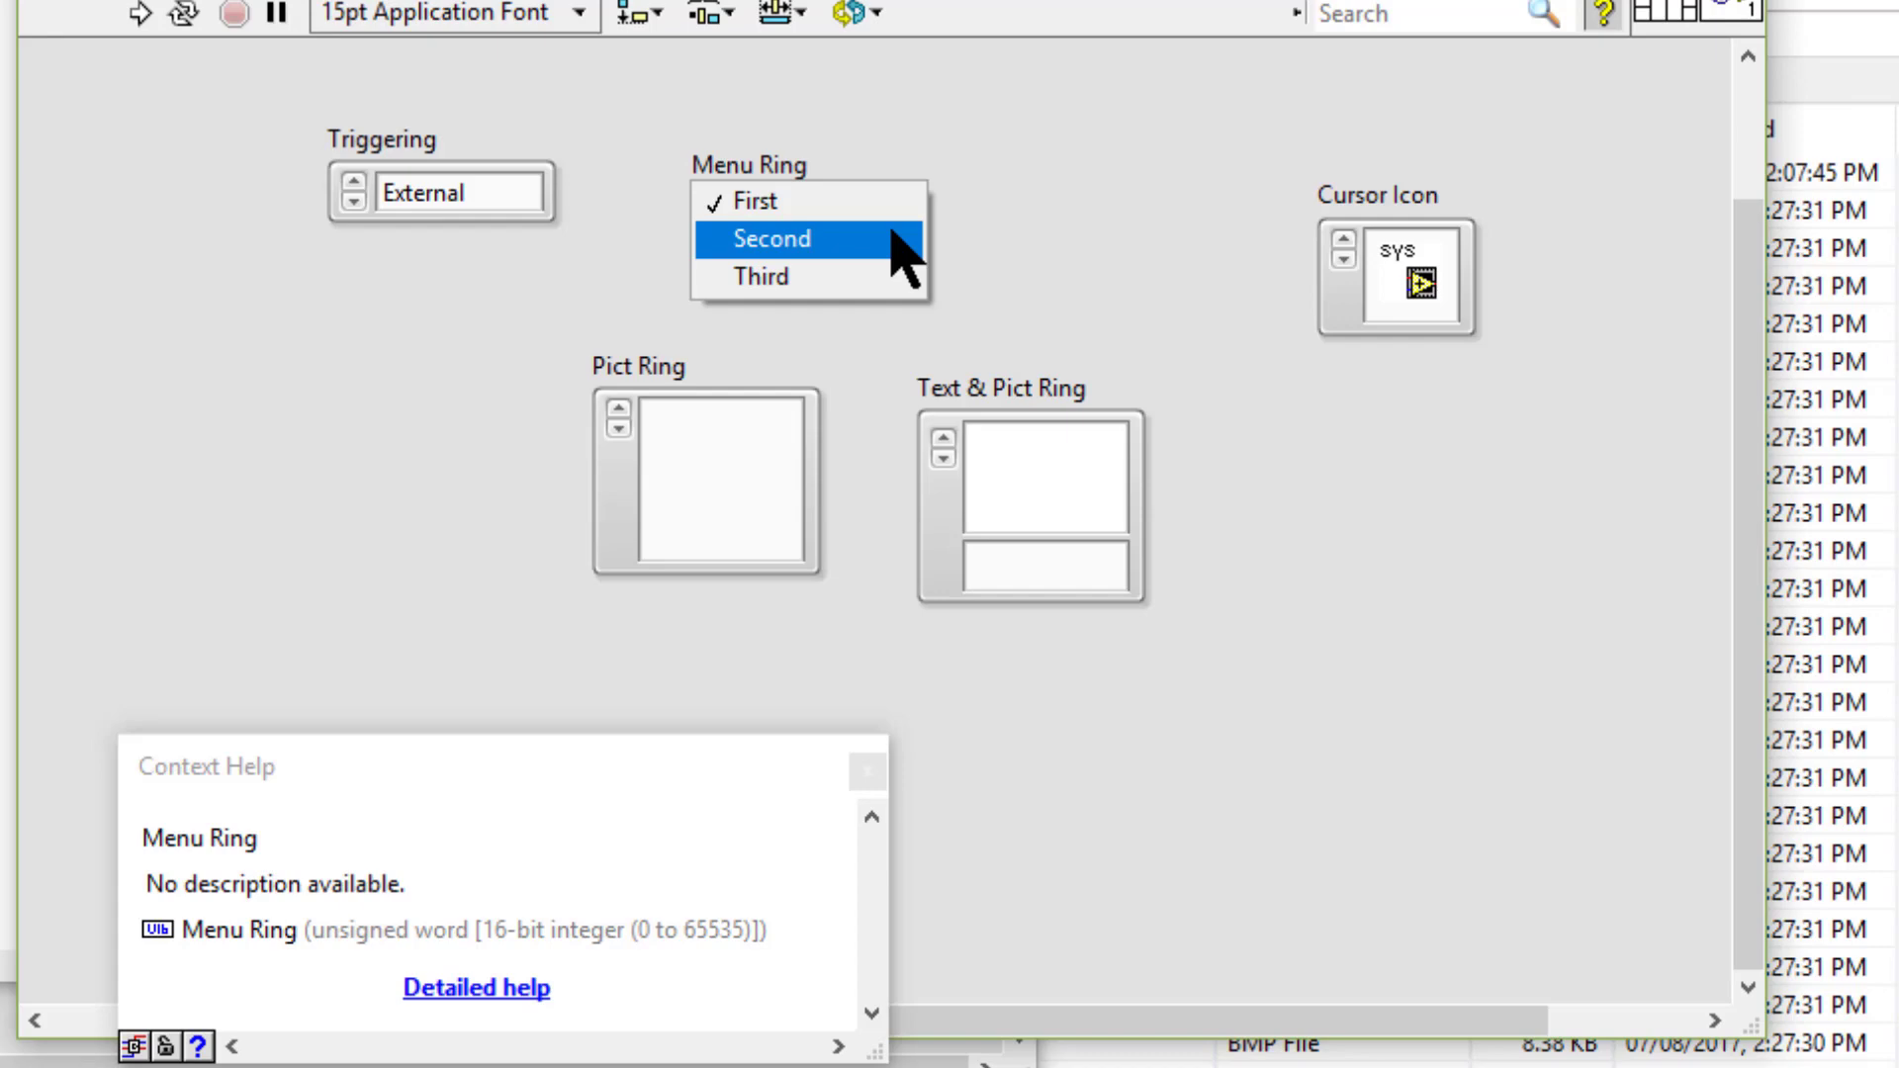
left_click(911, 169)
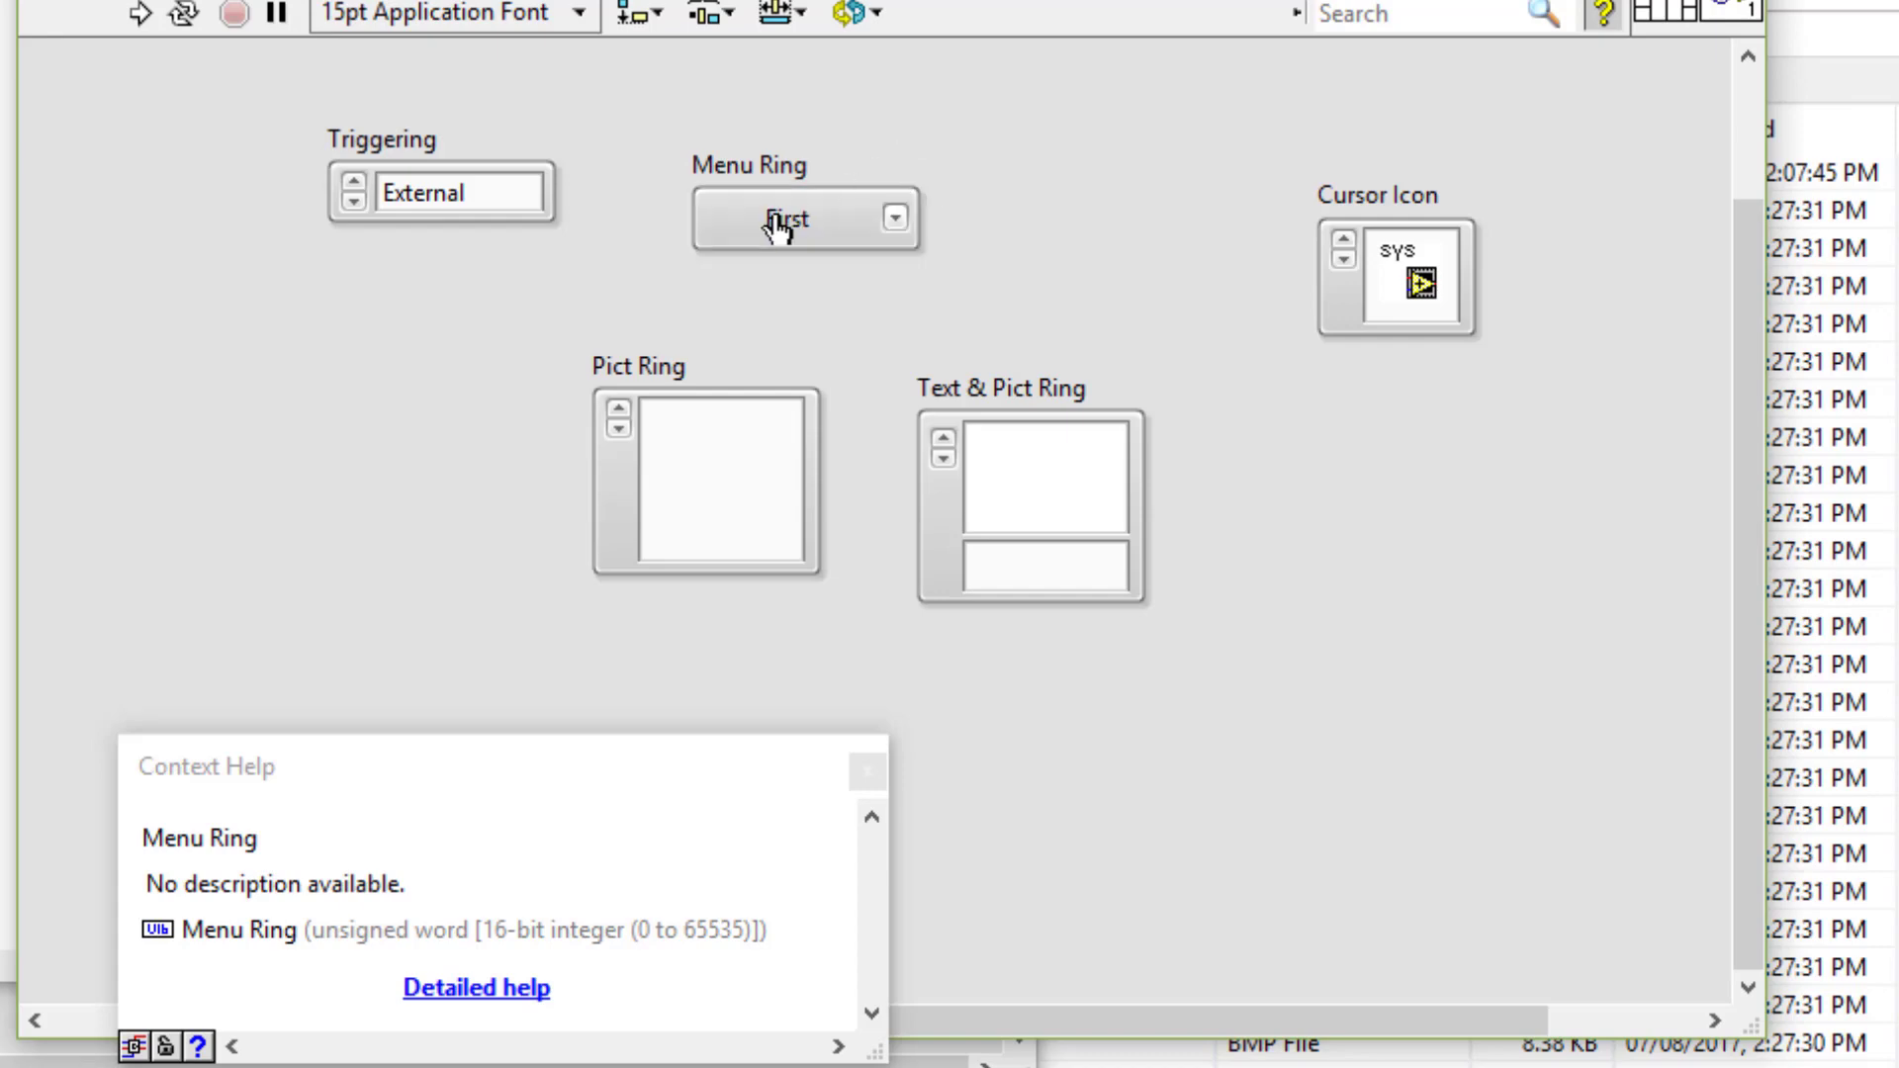
right_click(751, 236)
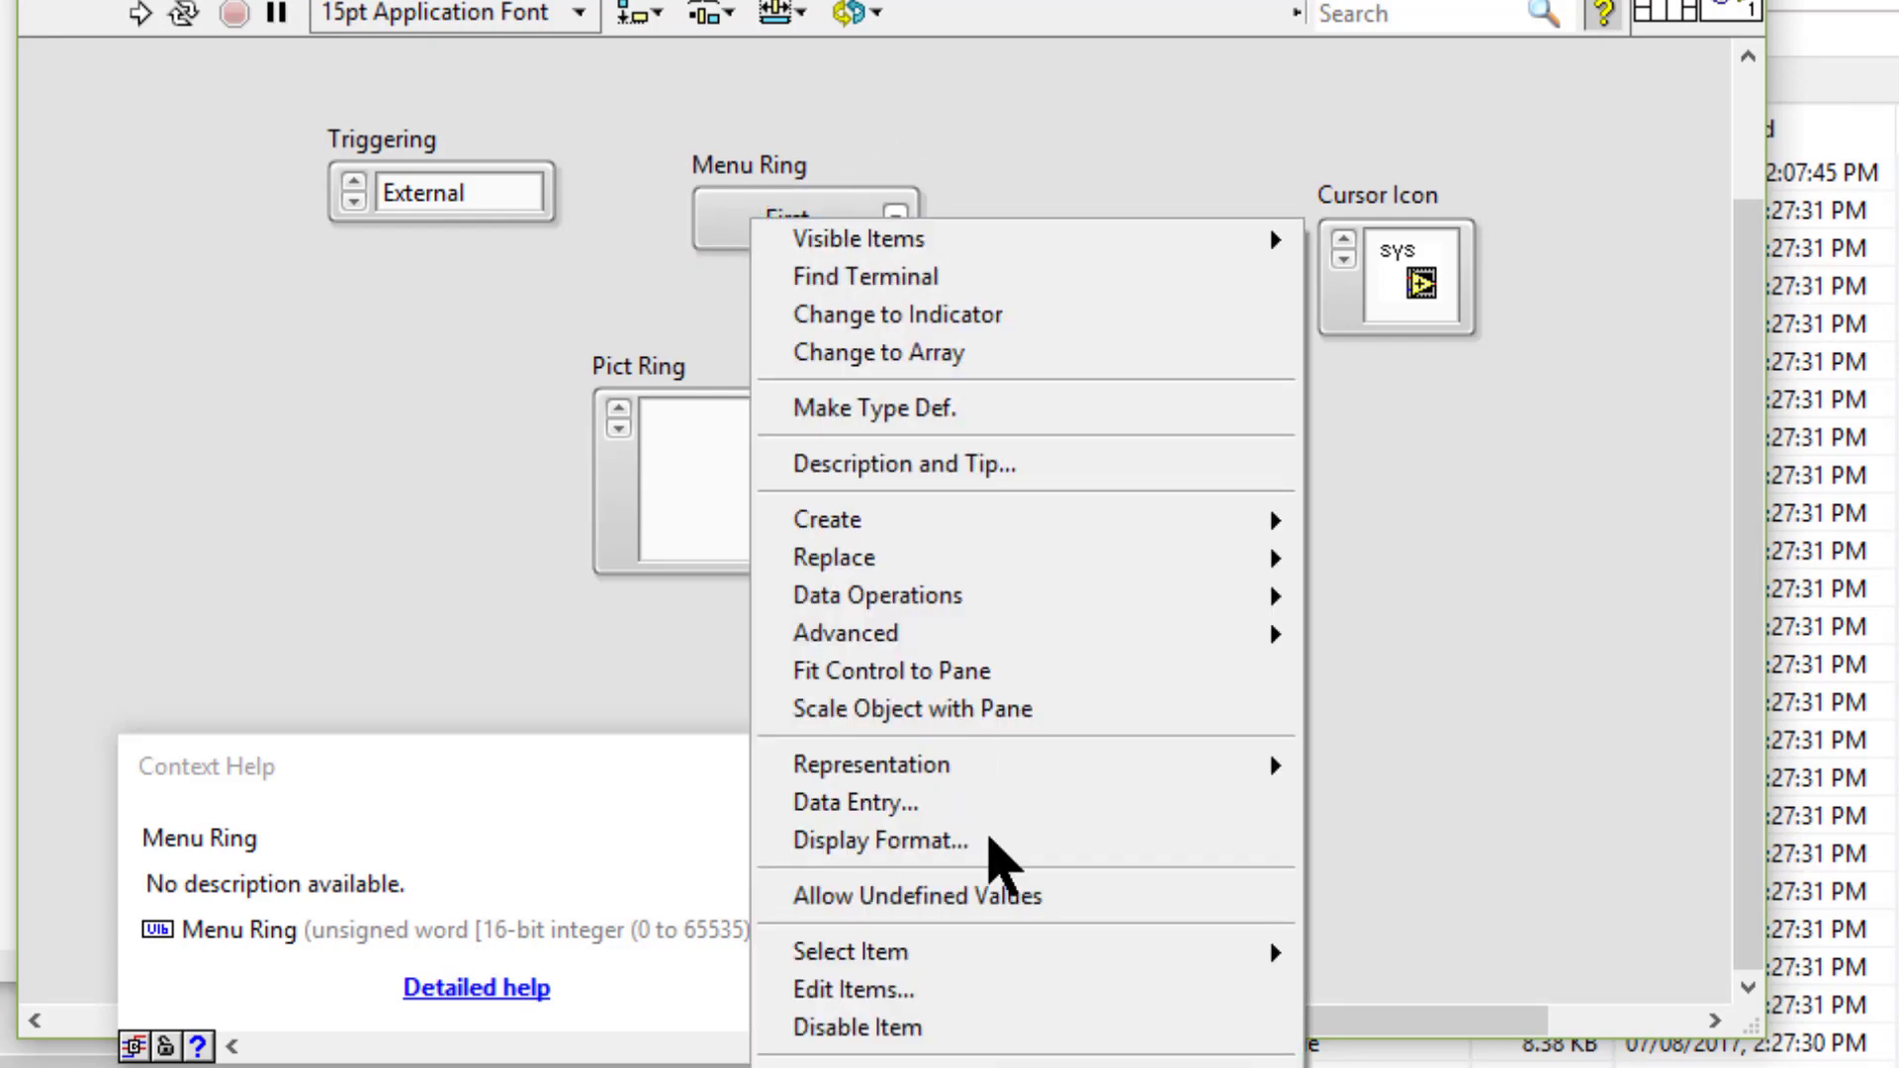
left_click(977, 992)
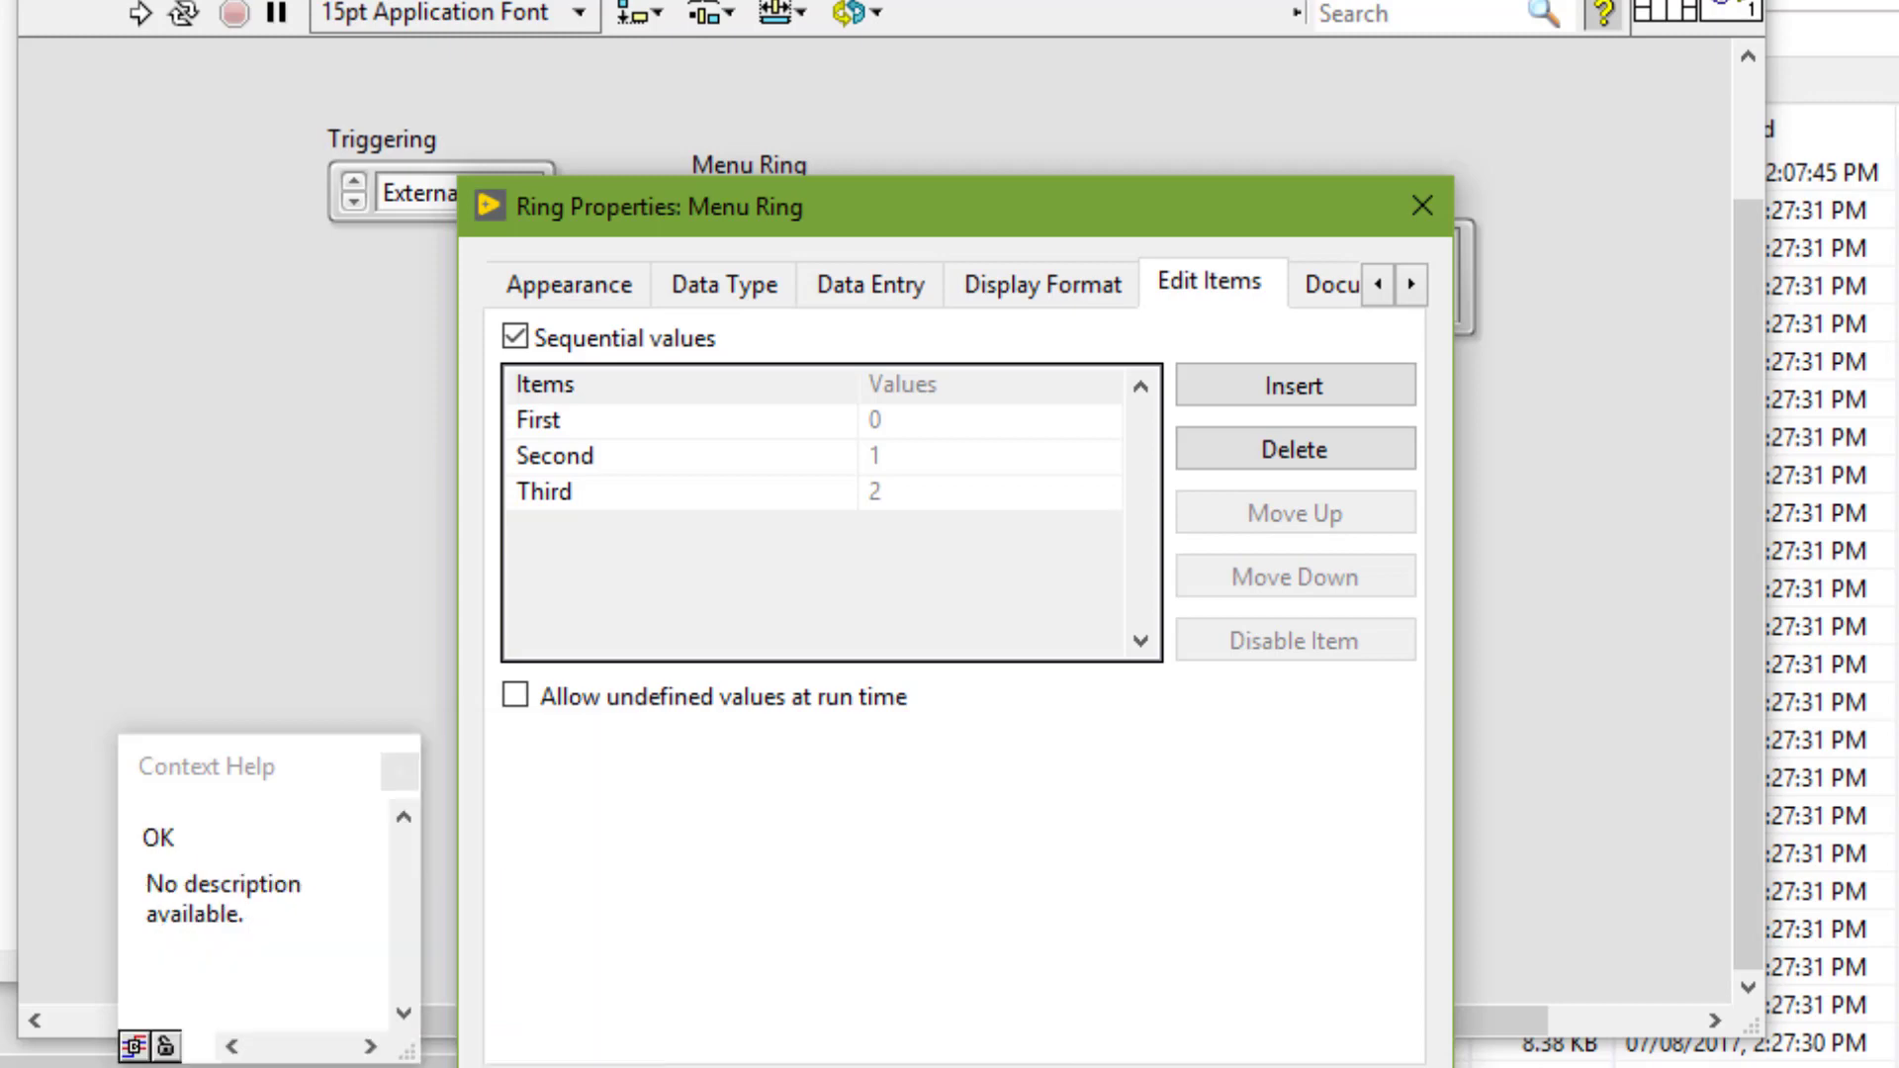
Enable Allow Undefined Values on the Menu Ring
key("Return")
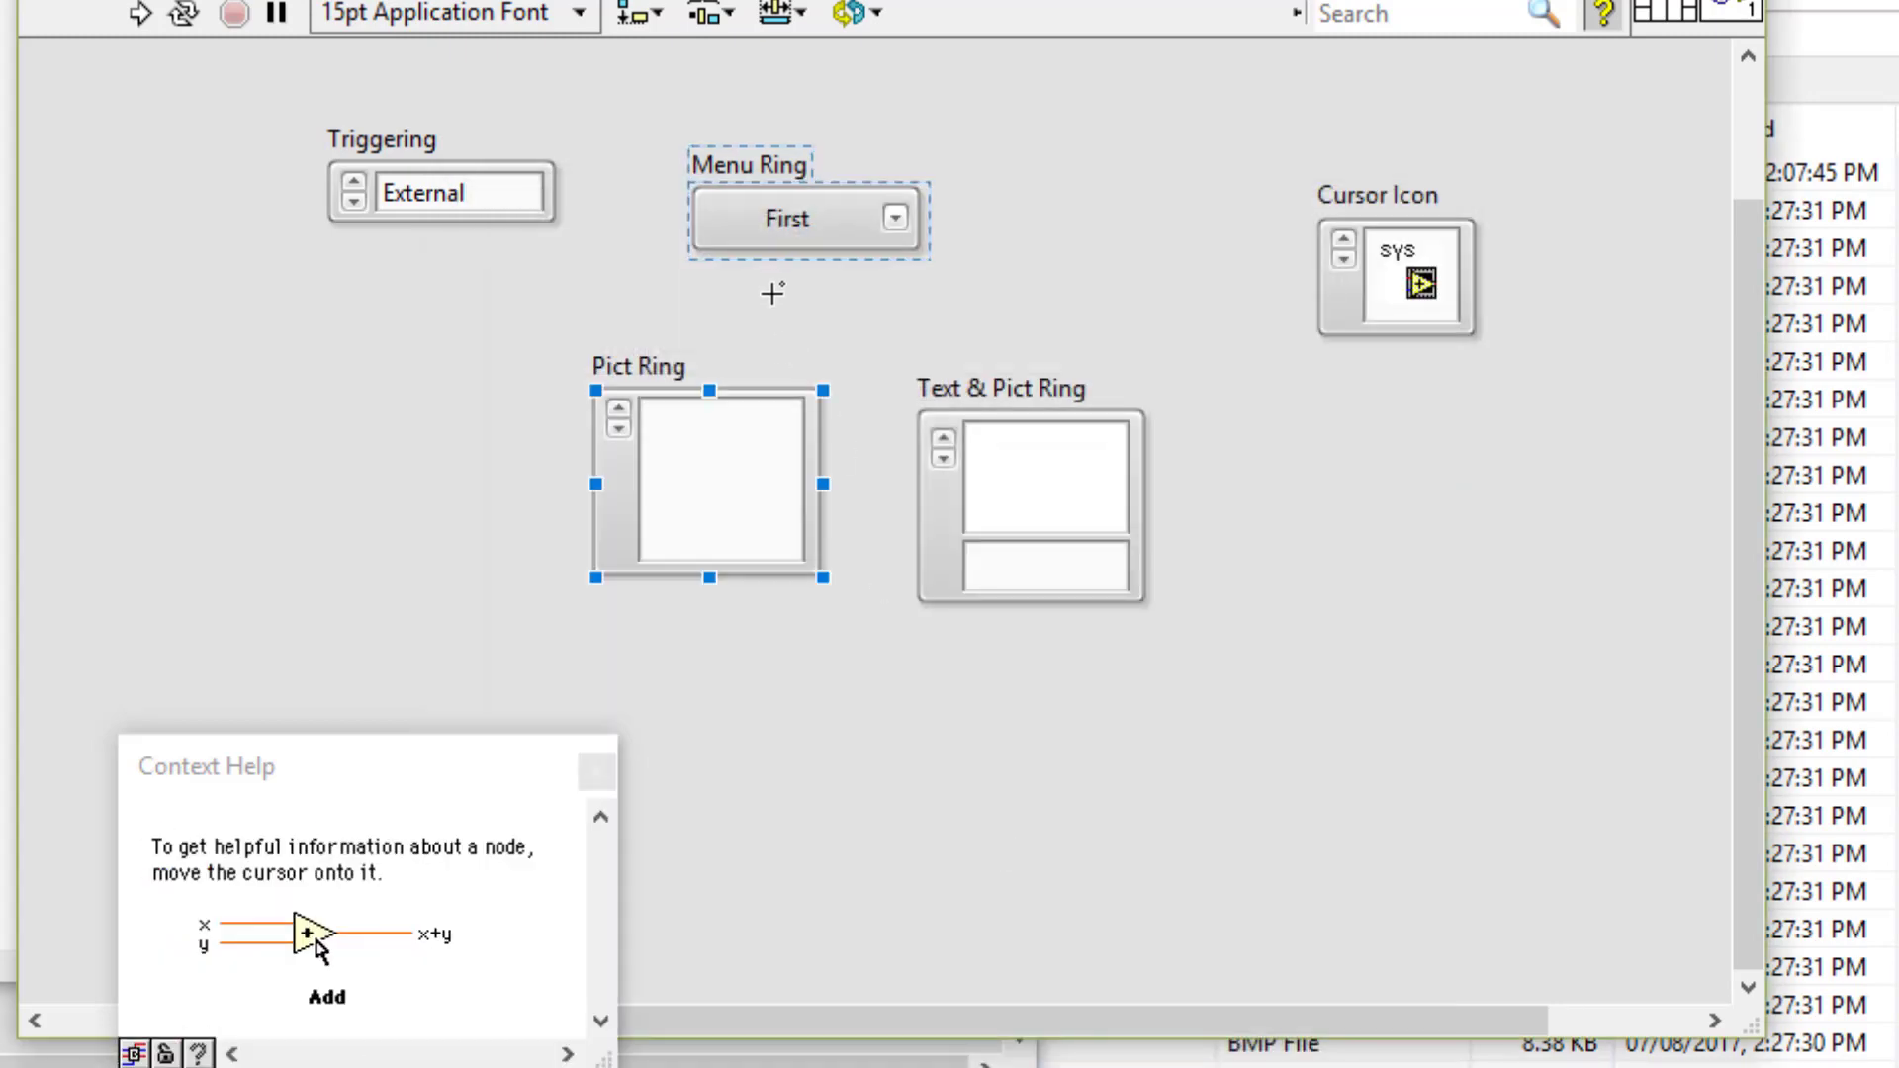
right_click(771, 222)
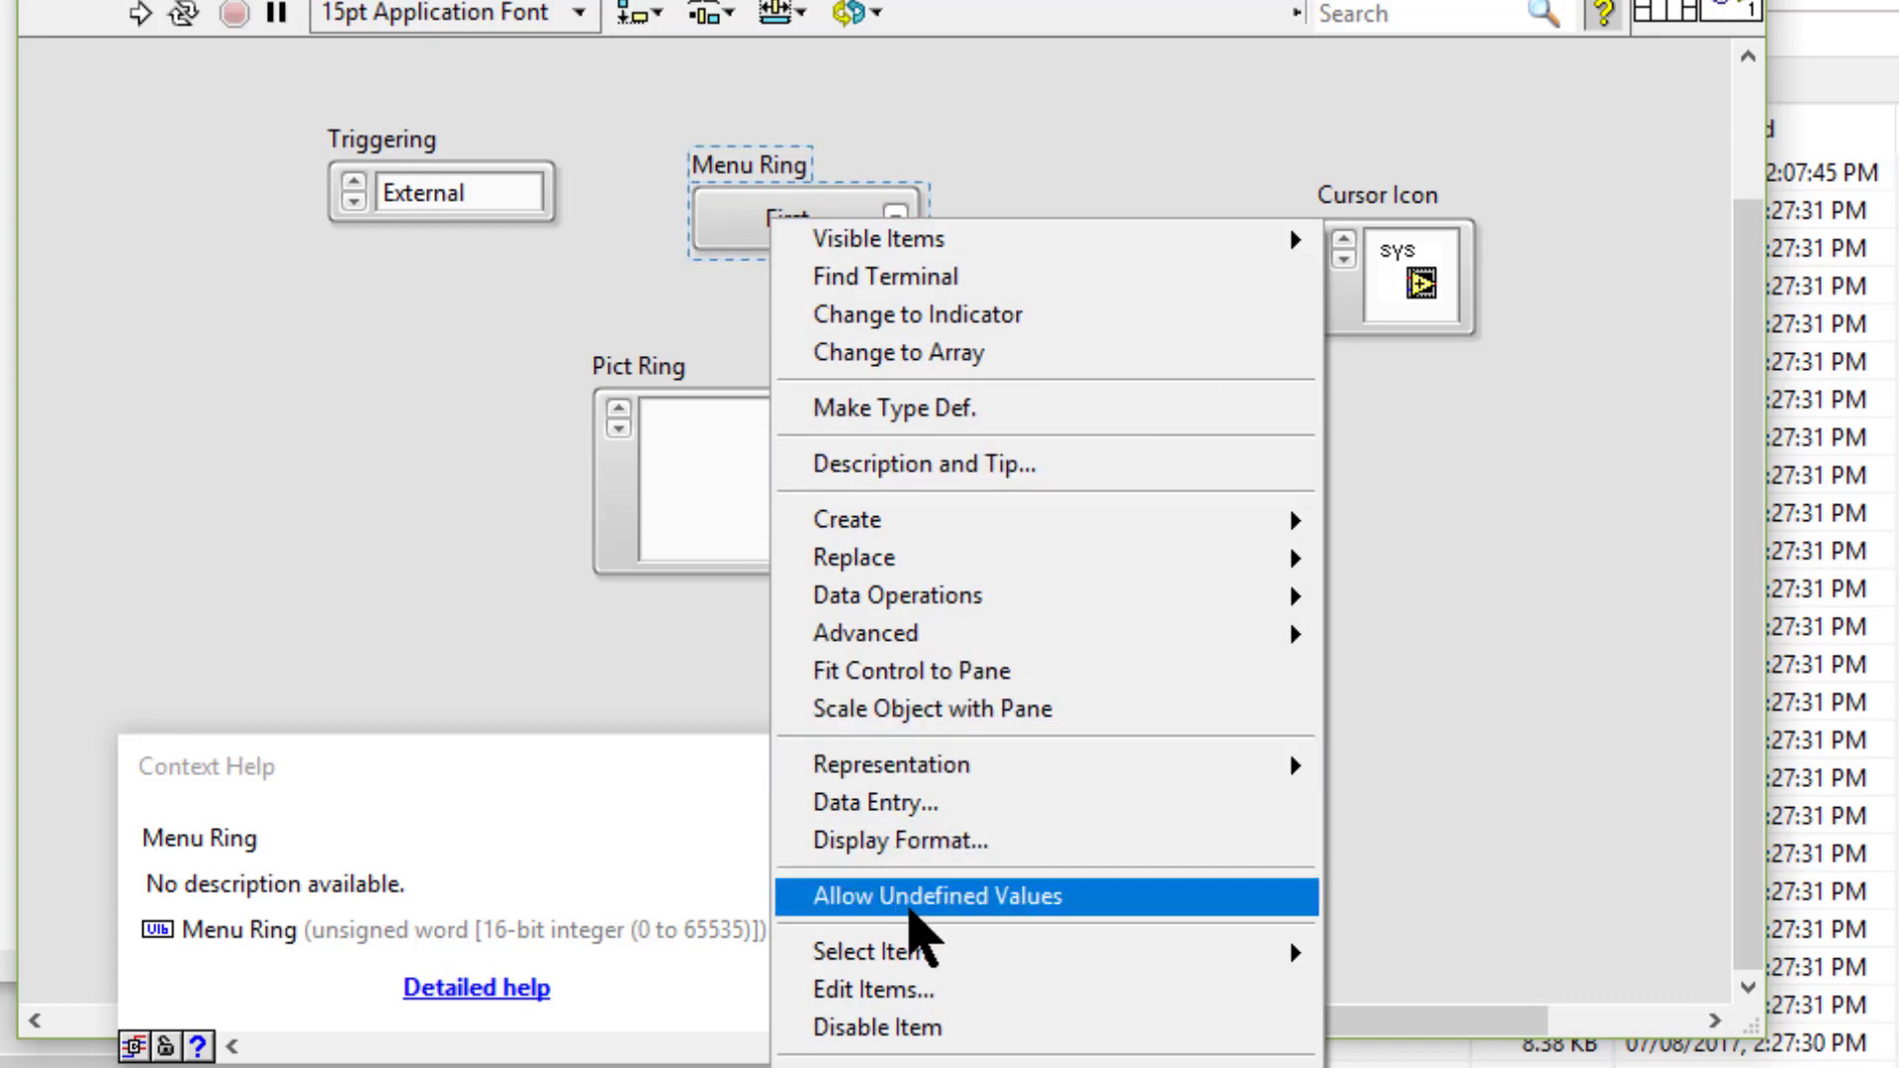
left_click(909, 909)
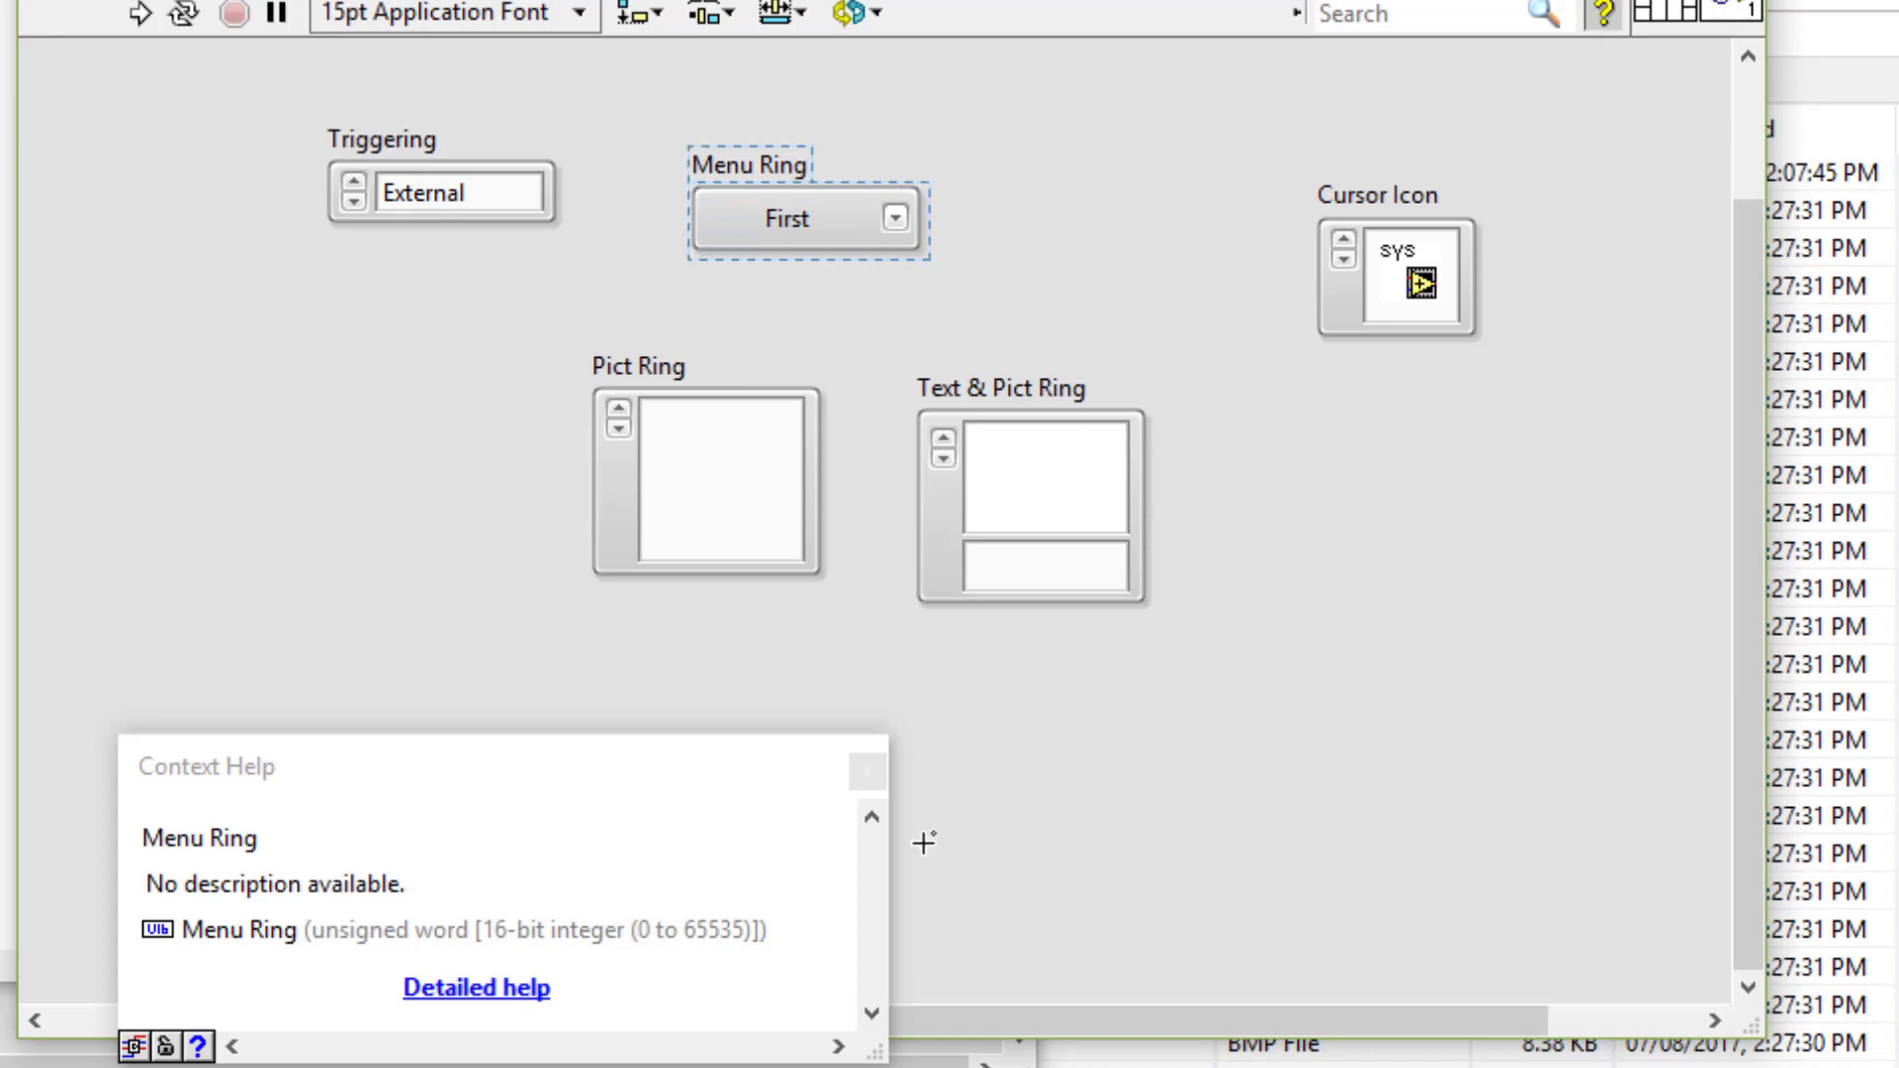
Set the Menu Ring to the undefined value 12 via <Other>, showing <12>
left_click(1009, 432)
left_click(966, 331)
left_click(899, 219)
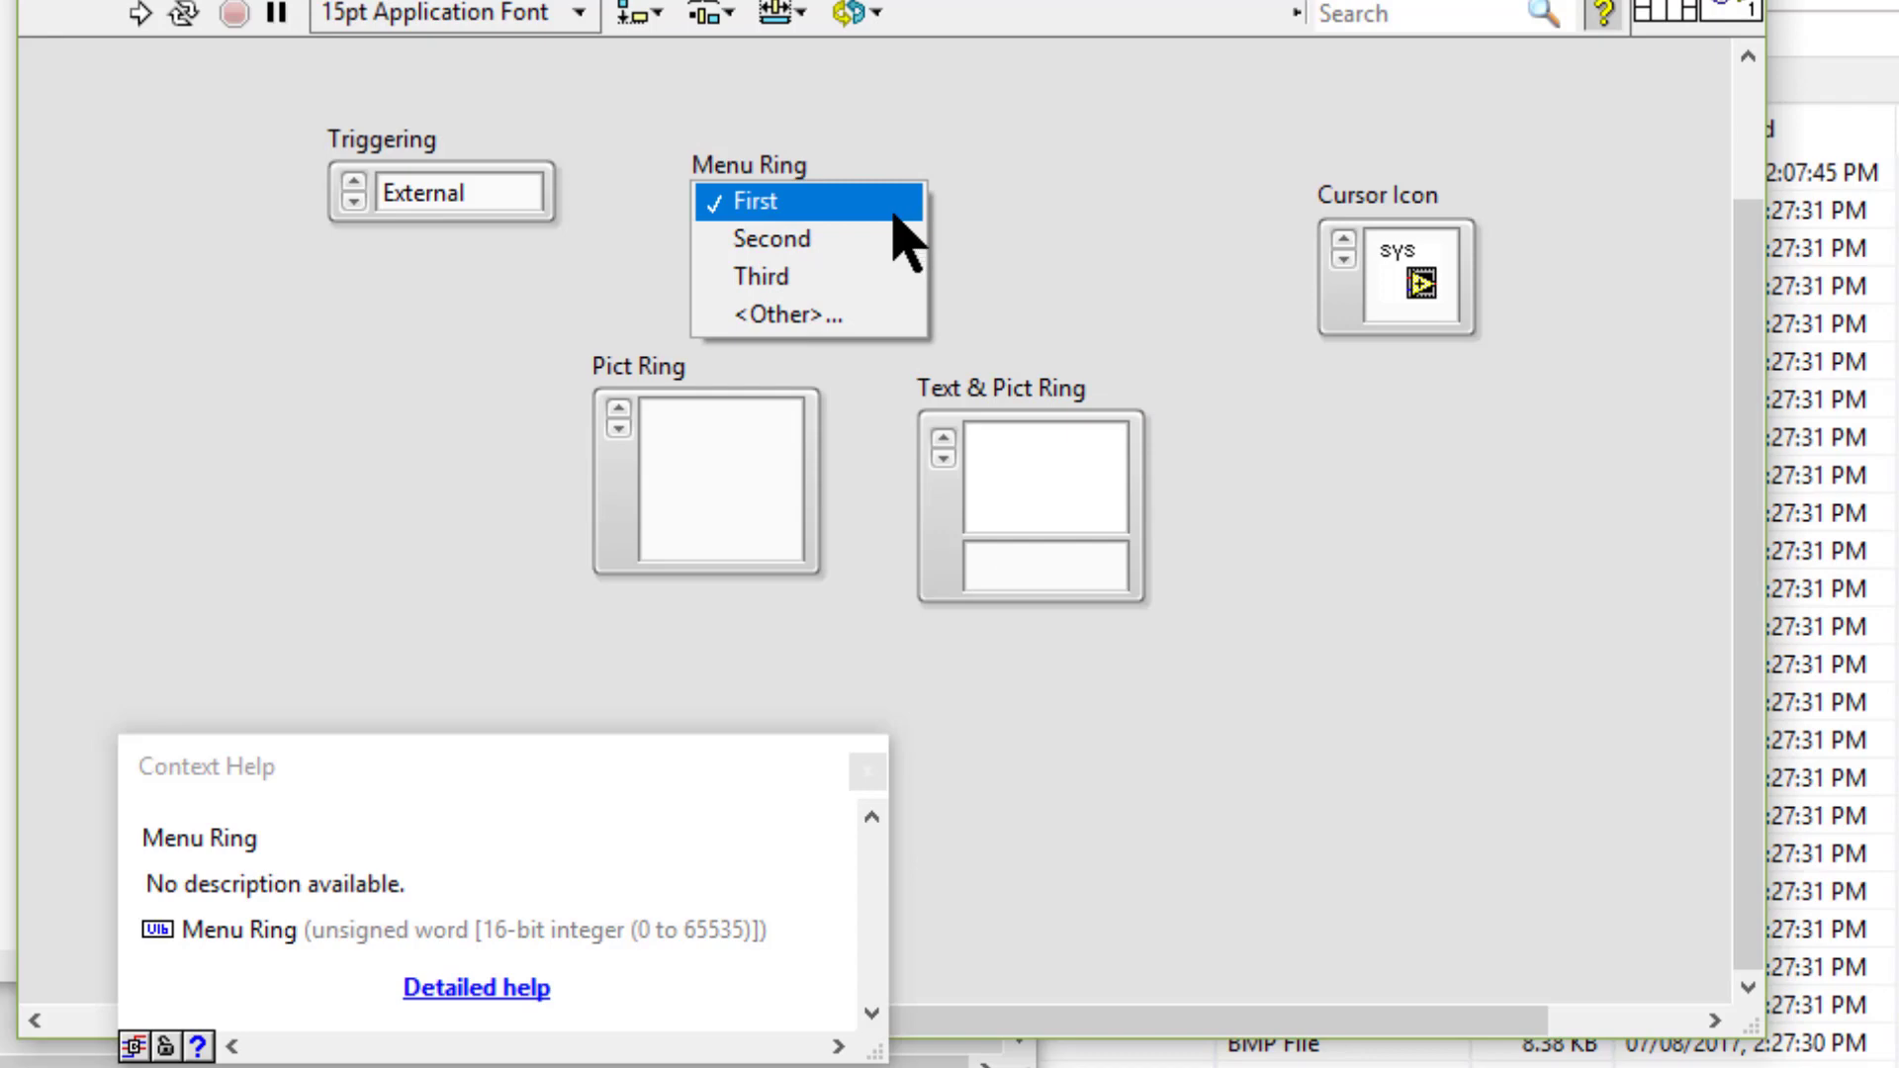
left_click(815, 314)
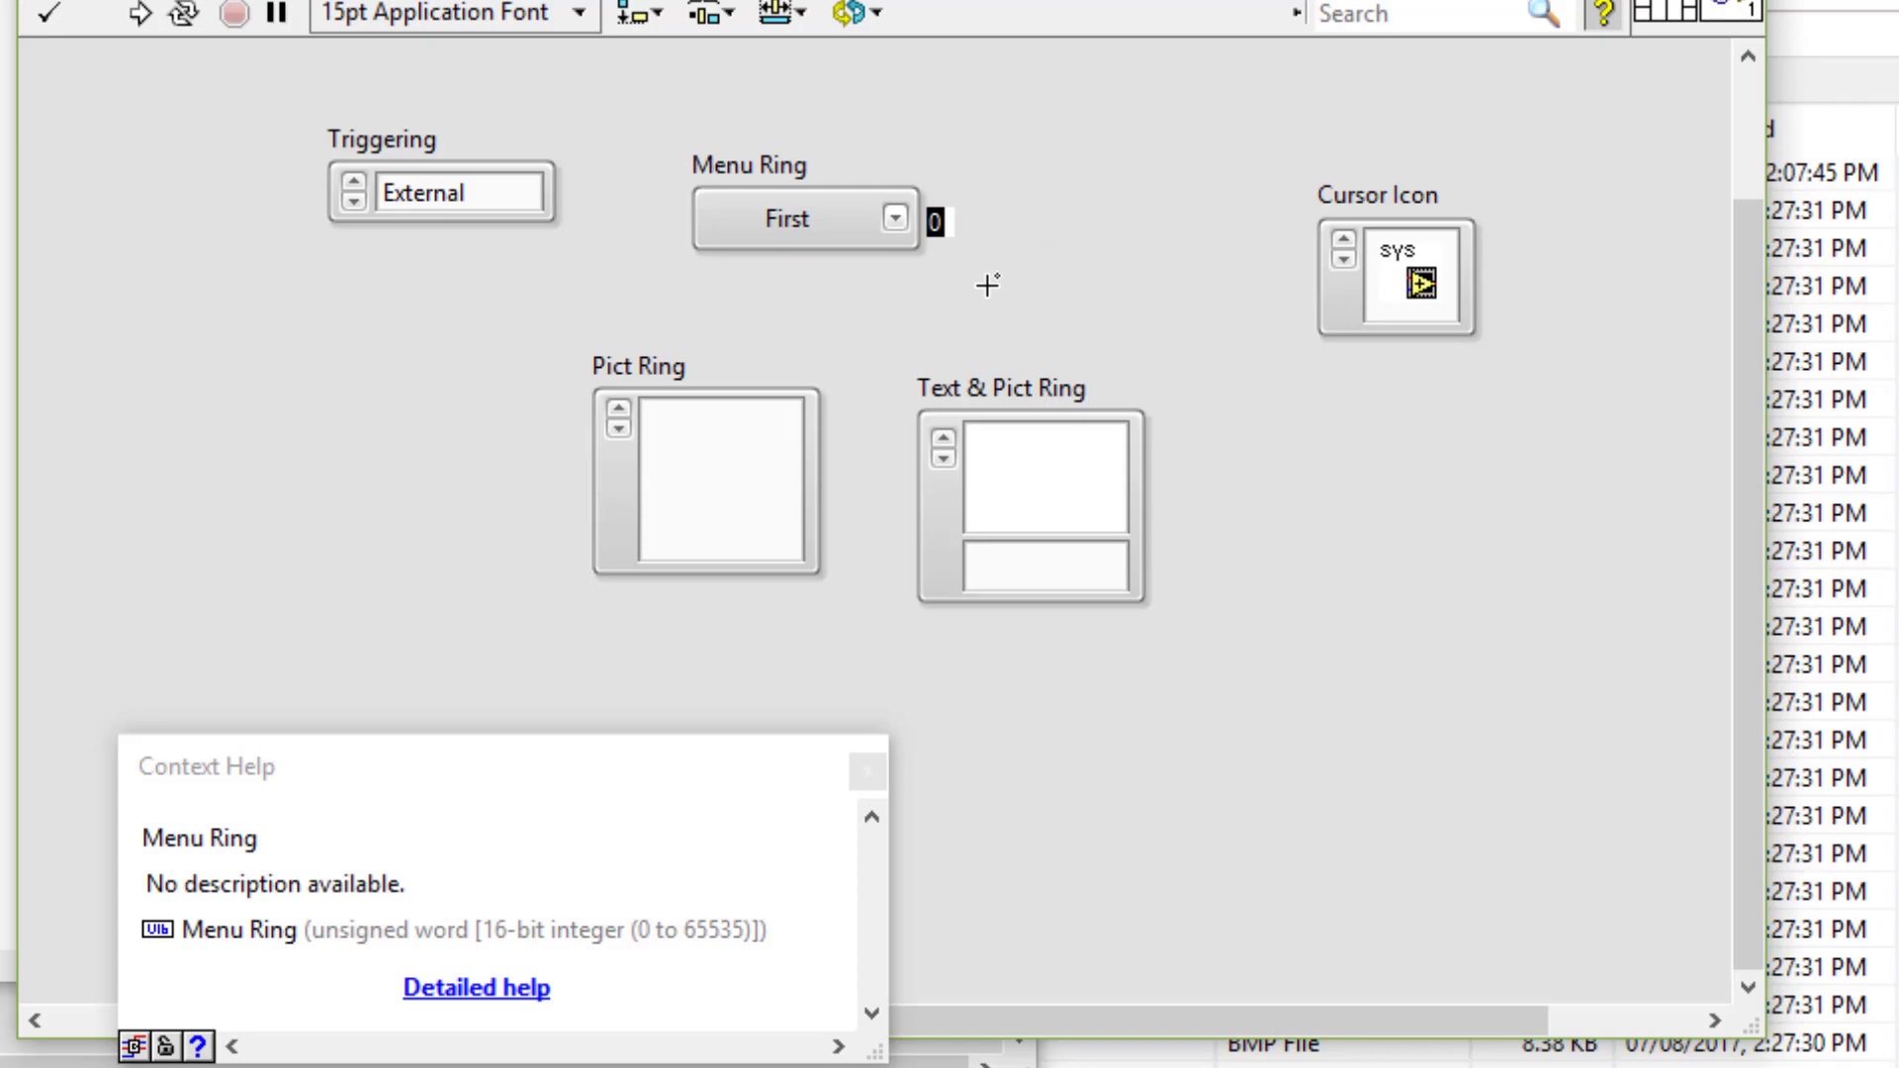
type("12")
key("Return")
Confirm 'Allow undefined values at run time' in the Menu Ring properties, leaving <12> shown
left_click(816, 216)
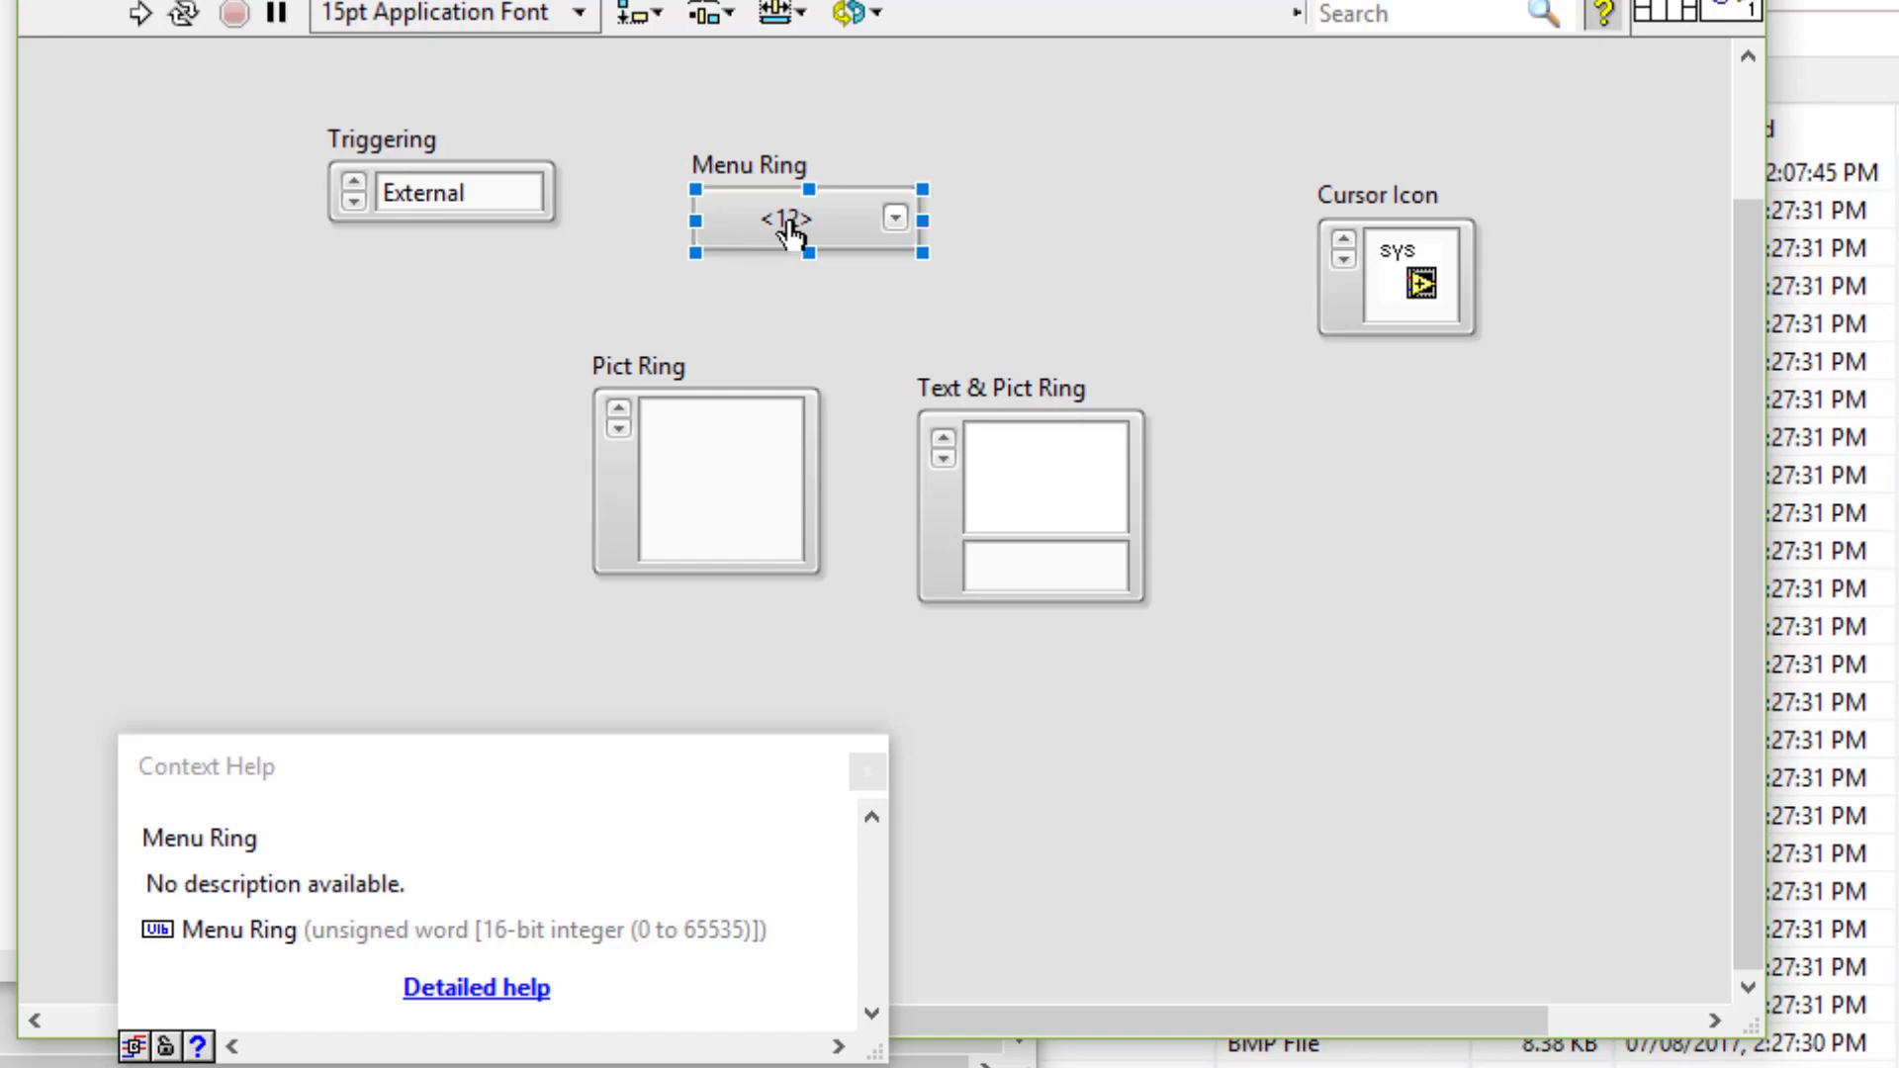
right_click(790, 217)
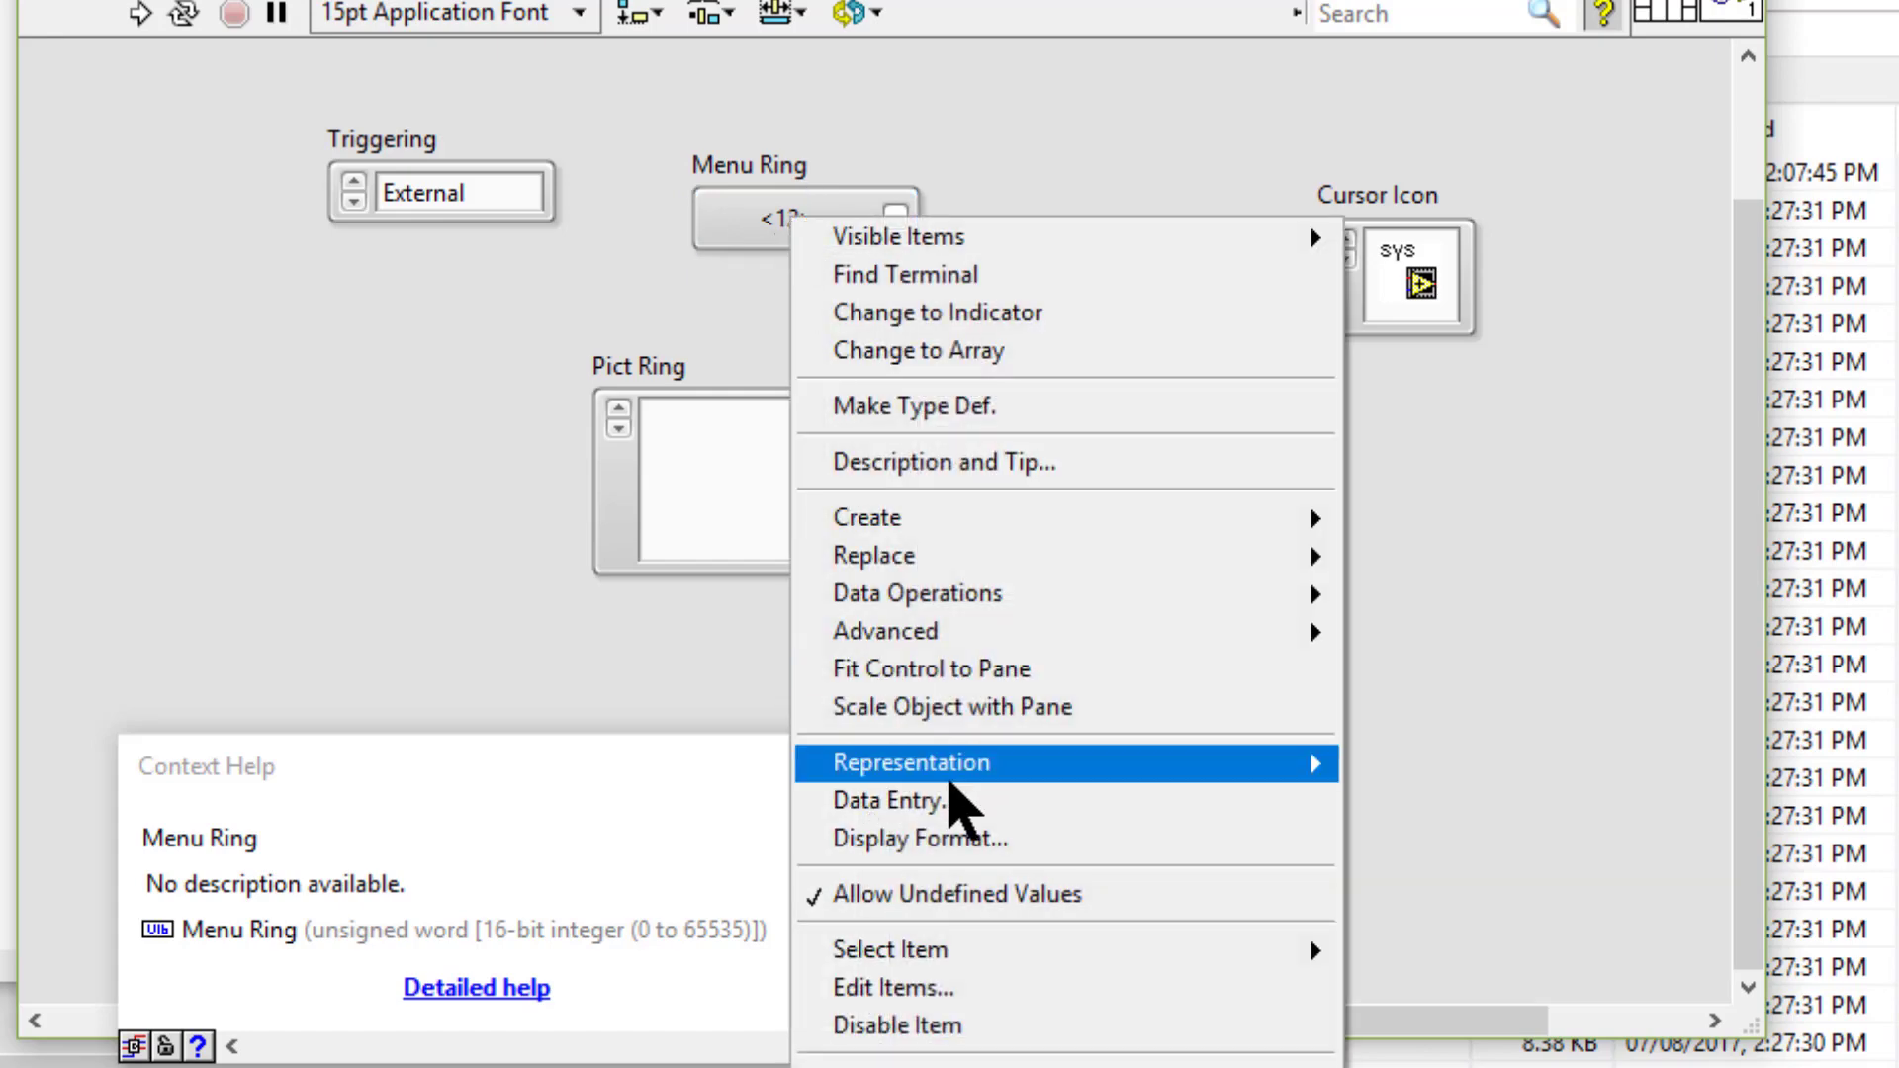
left_click(914, 988)
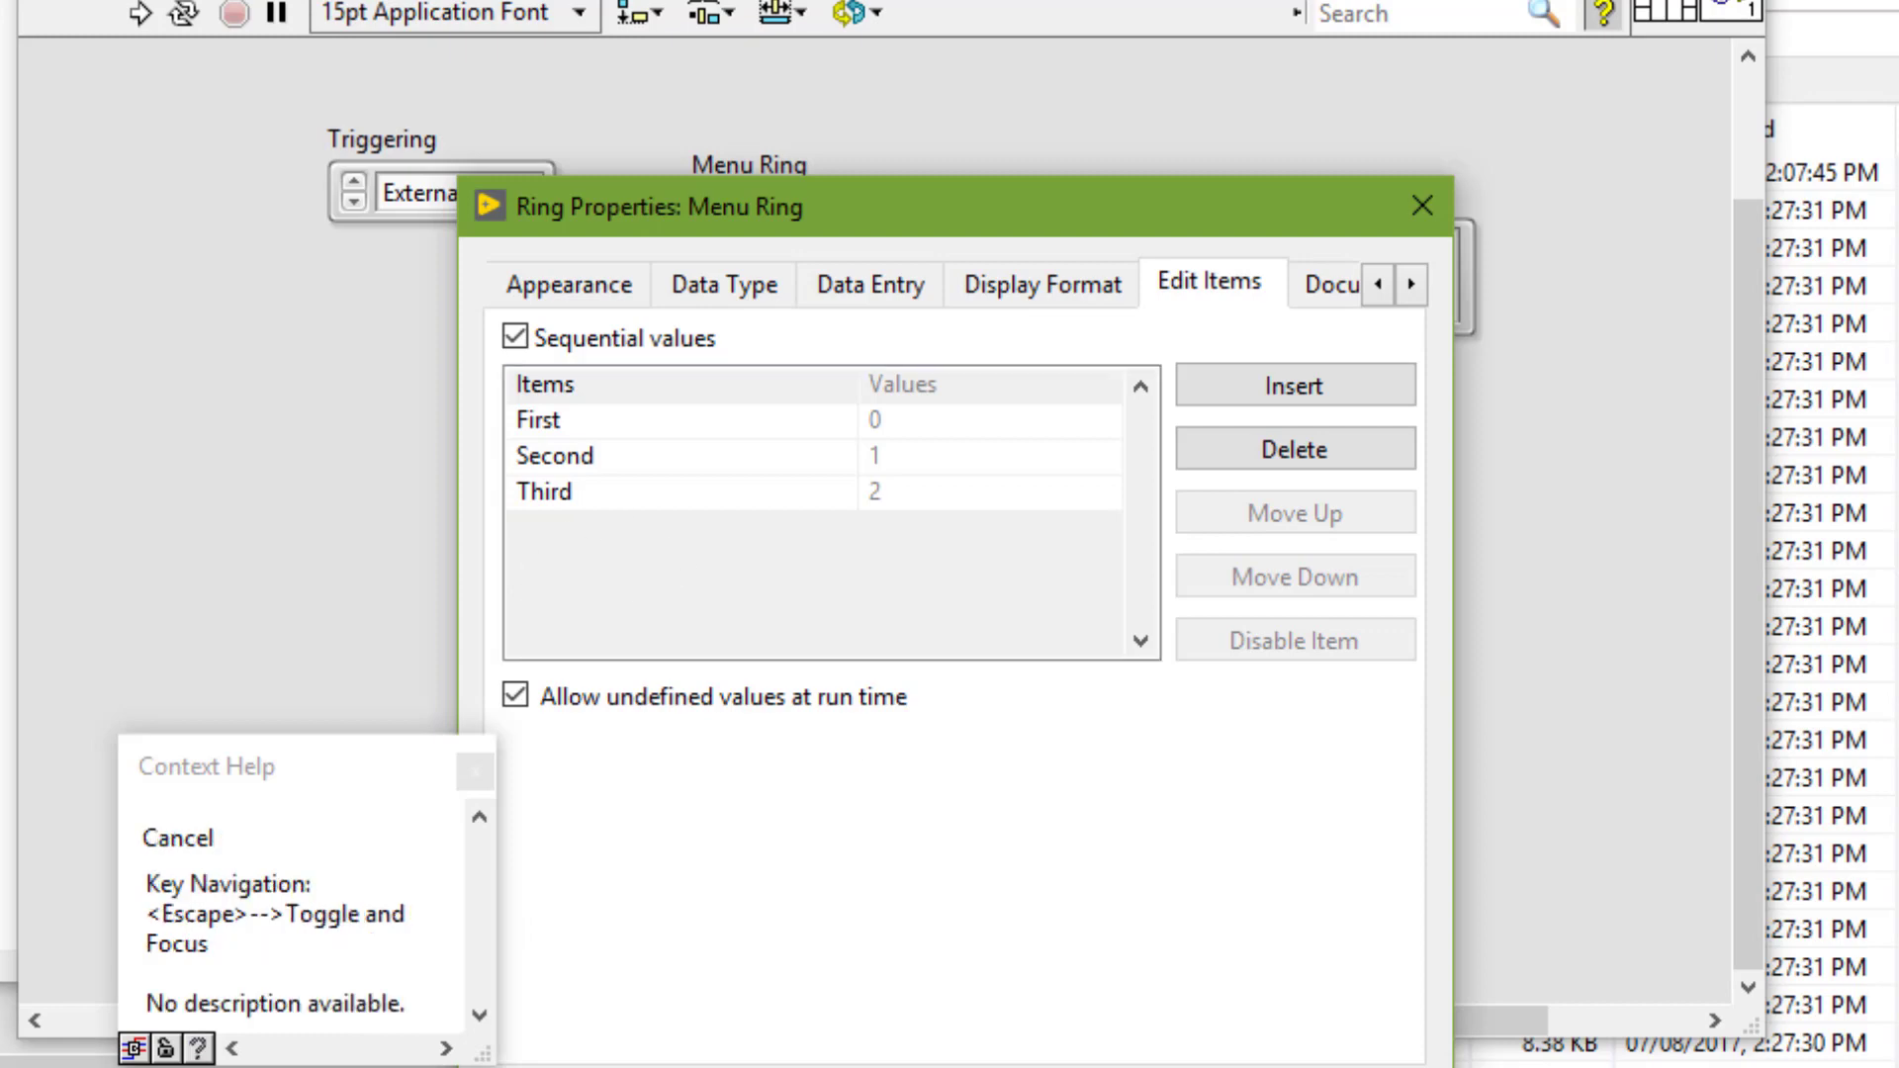
key("Escape")
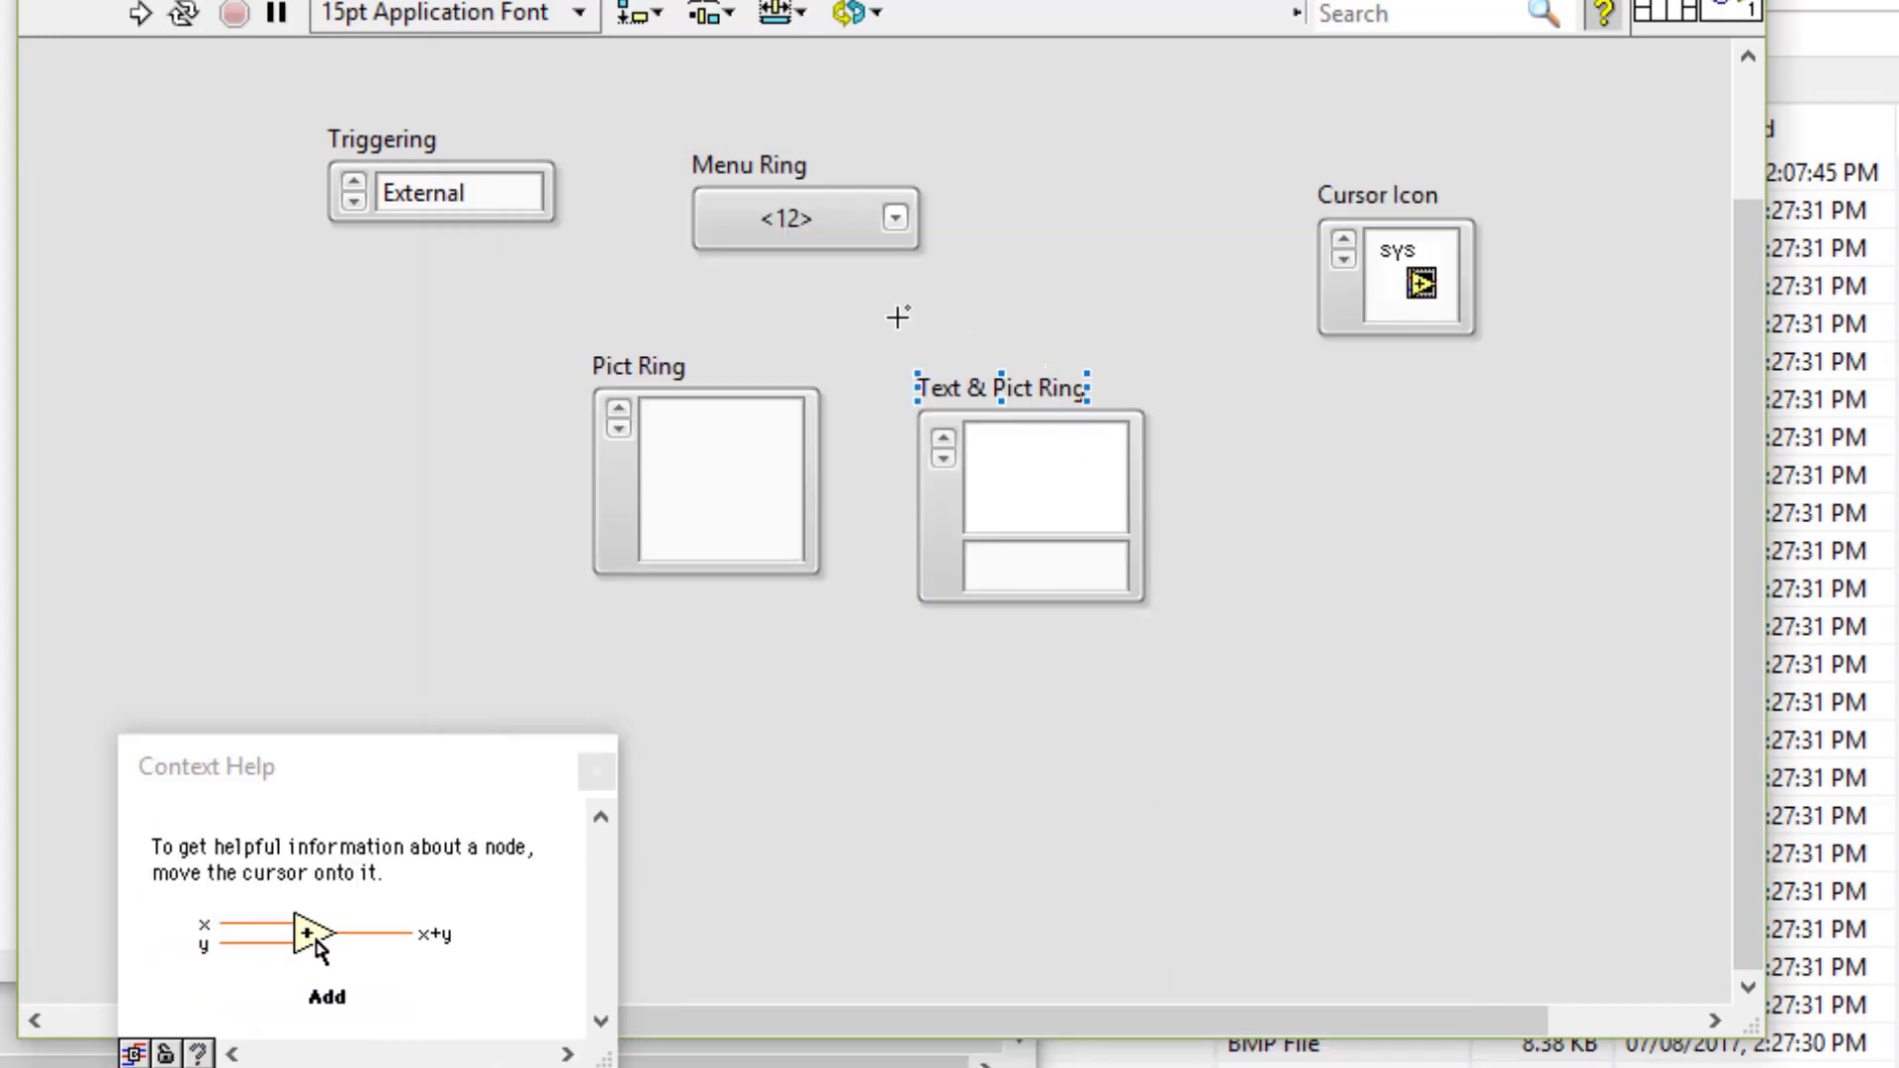
left_click(897, 317)
Turn off sequential values and assign First, Second, Third the values 12, 13, 14
left_click(851, 249)
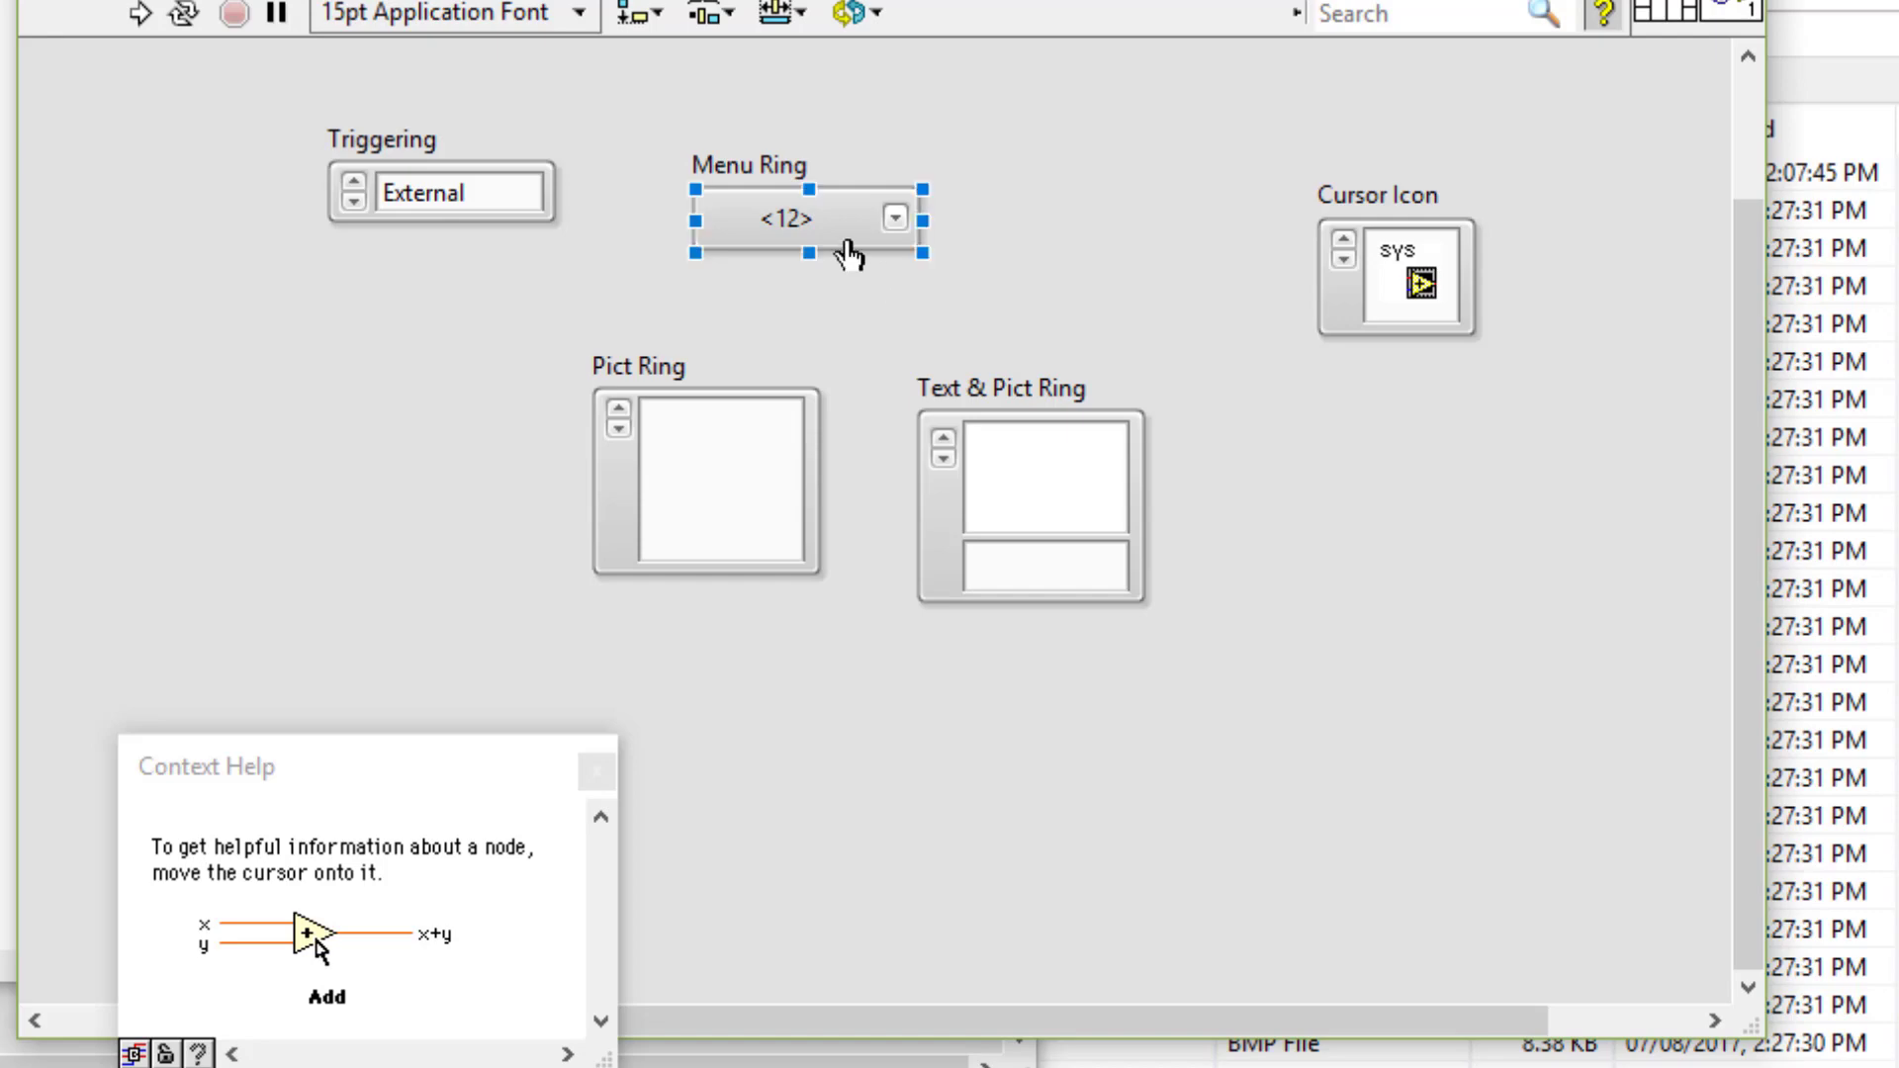
right_click(848, 242)
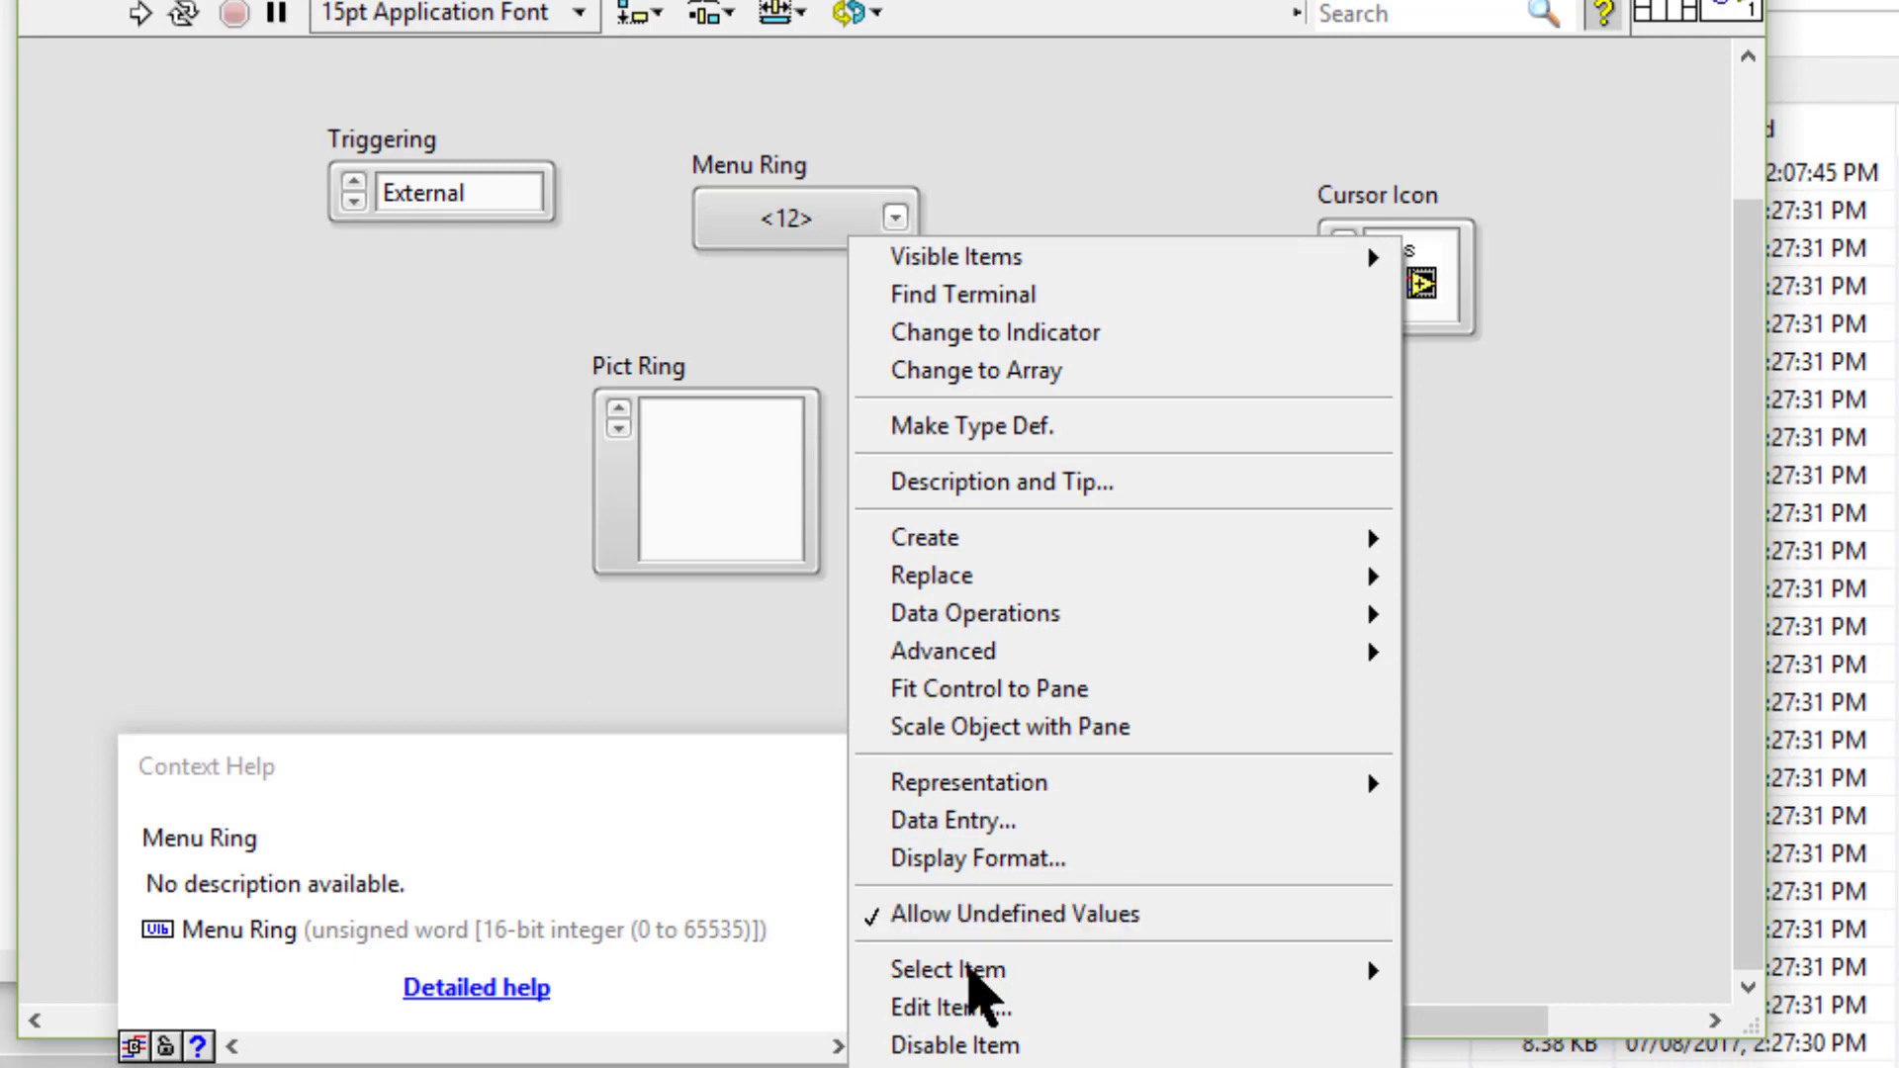
left_click(966, 1005)
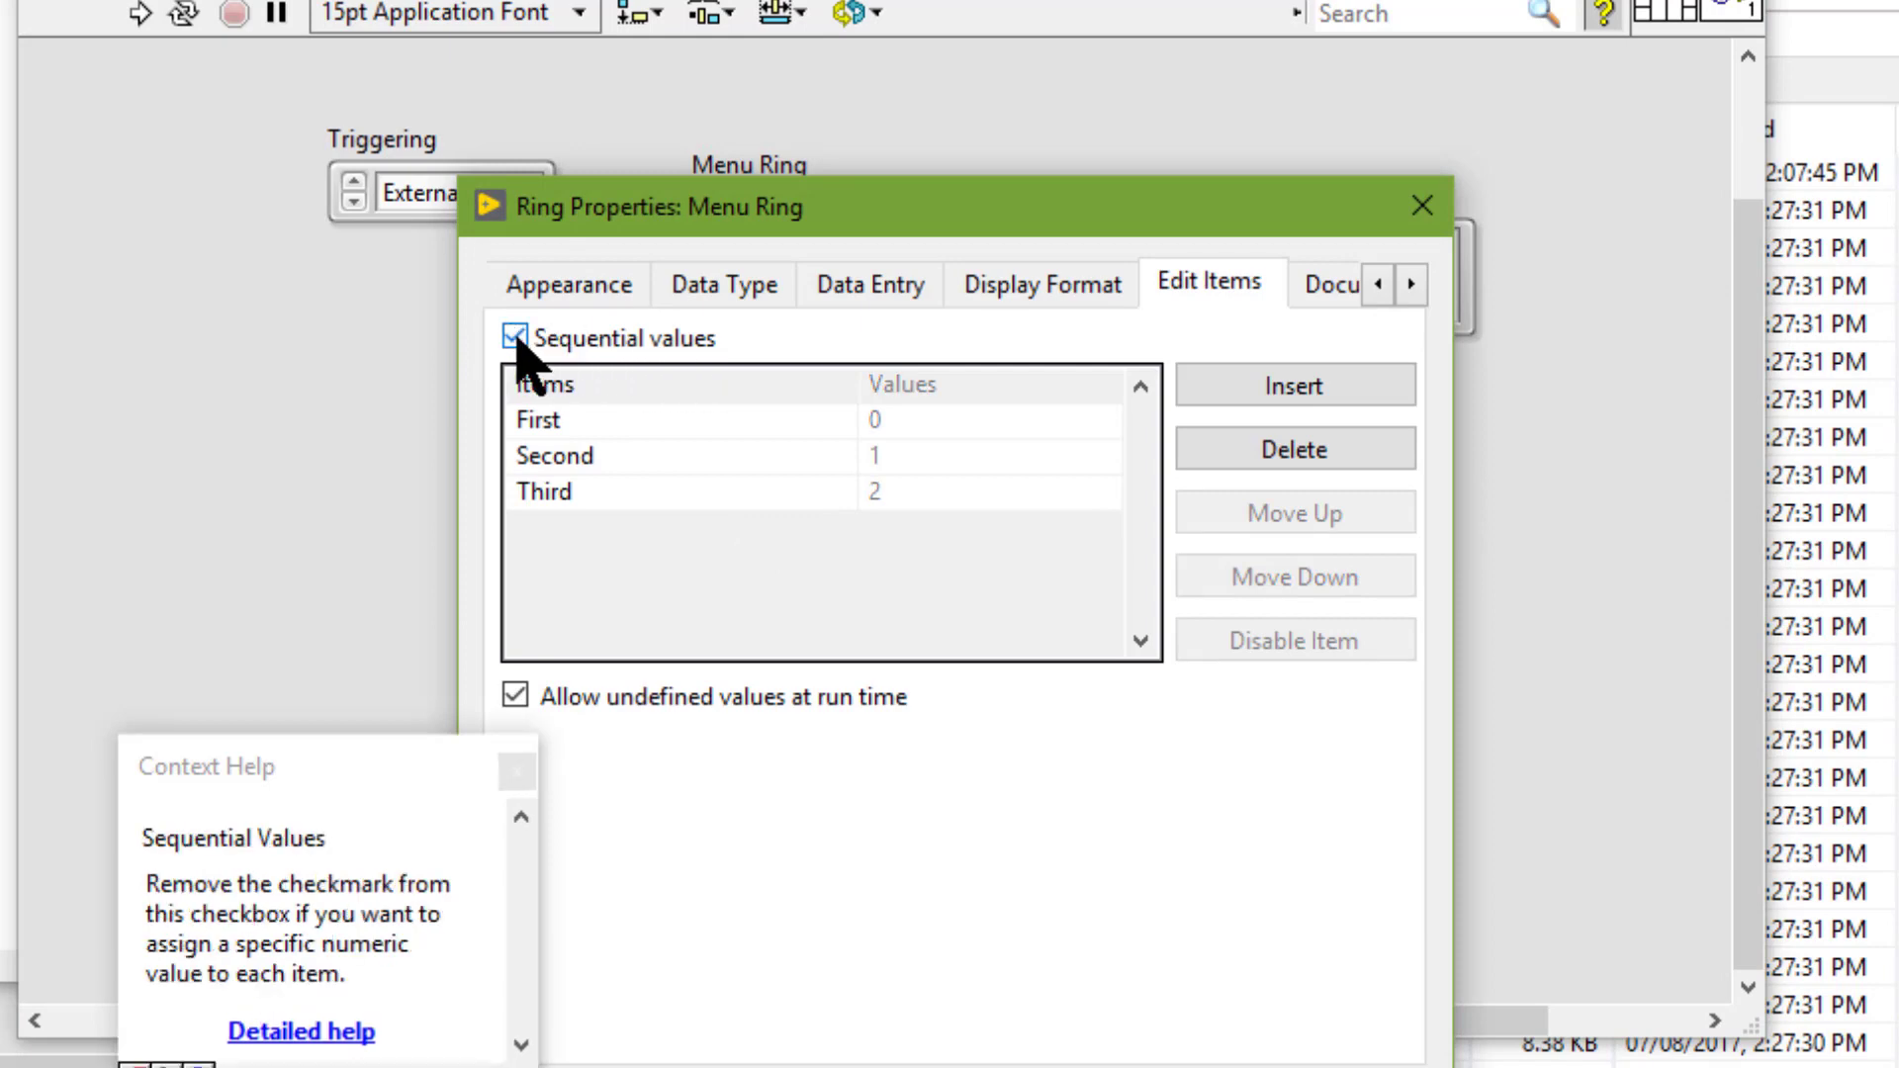
left_click(515, 337)
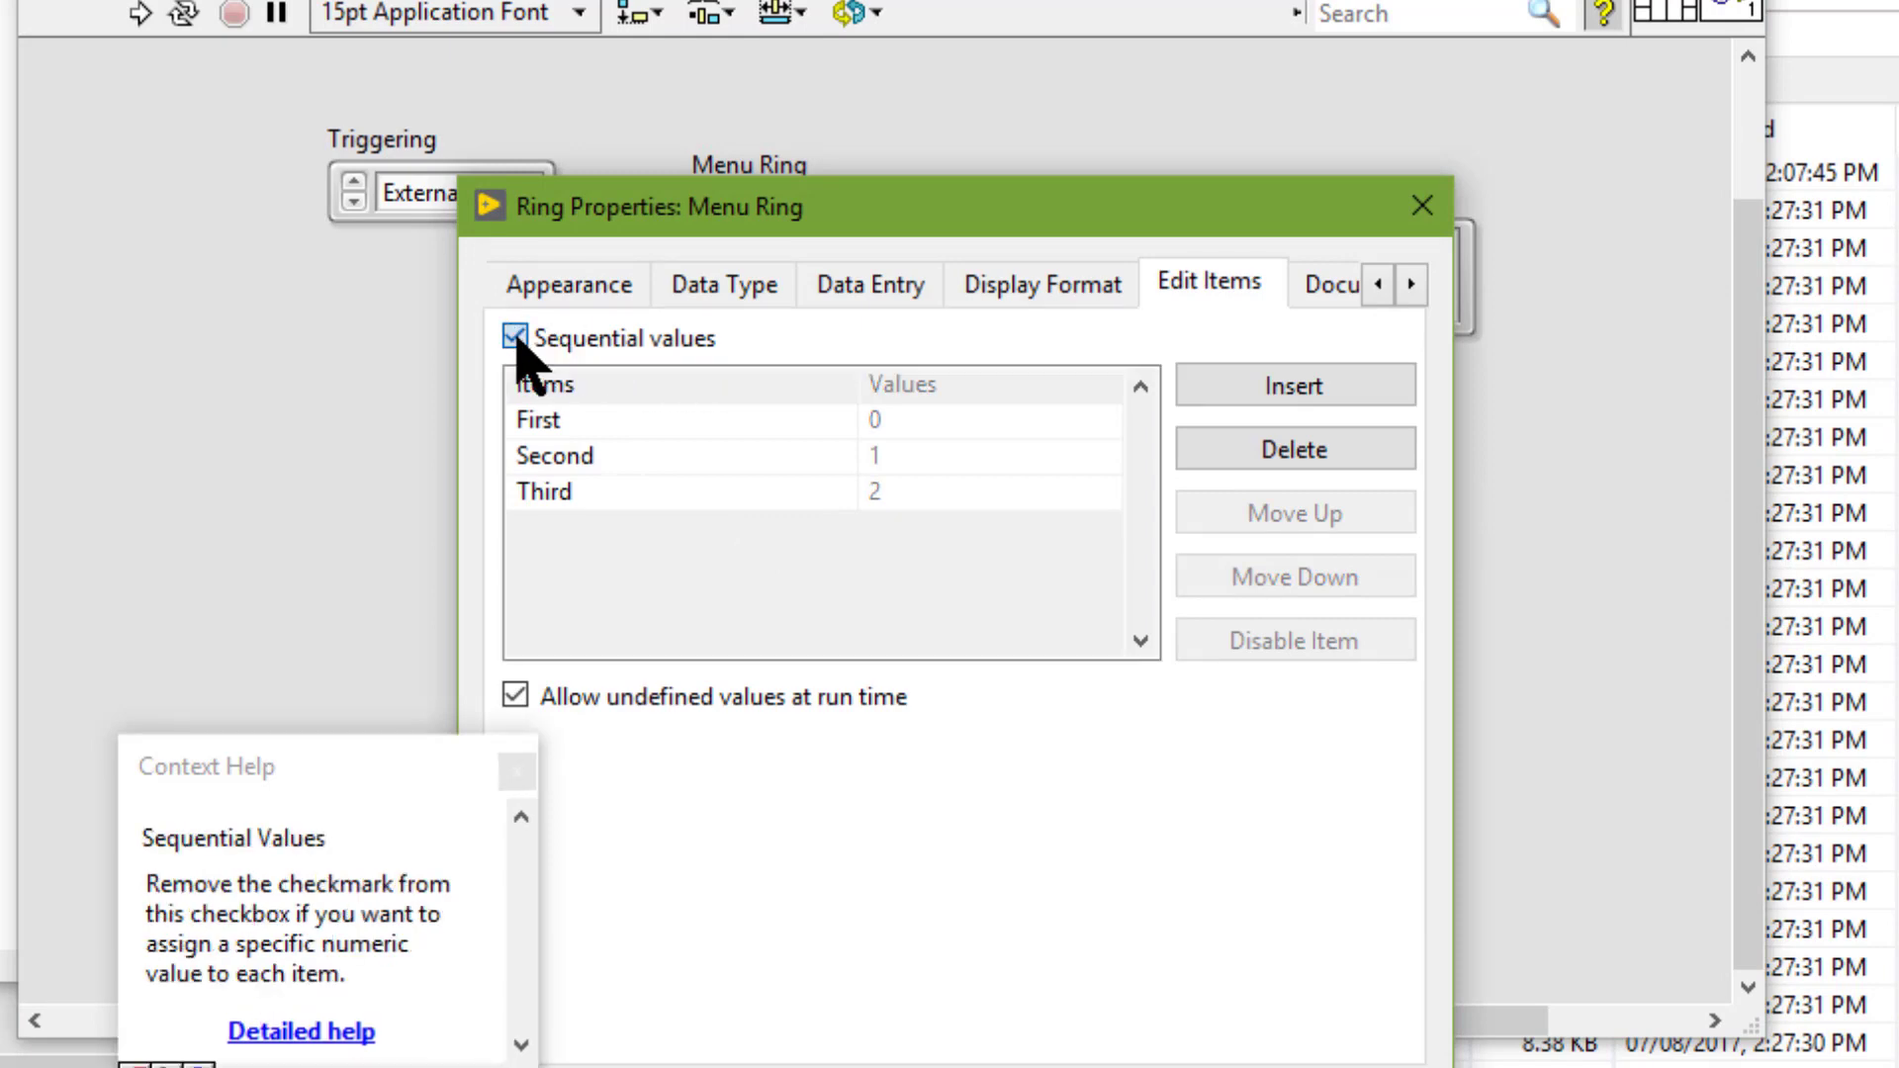
left_click(880, 420)
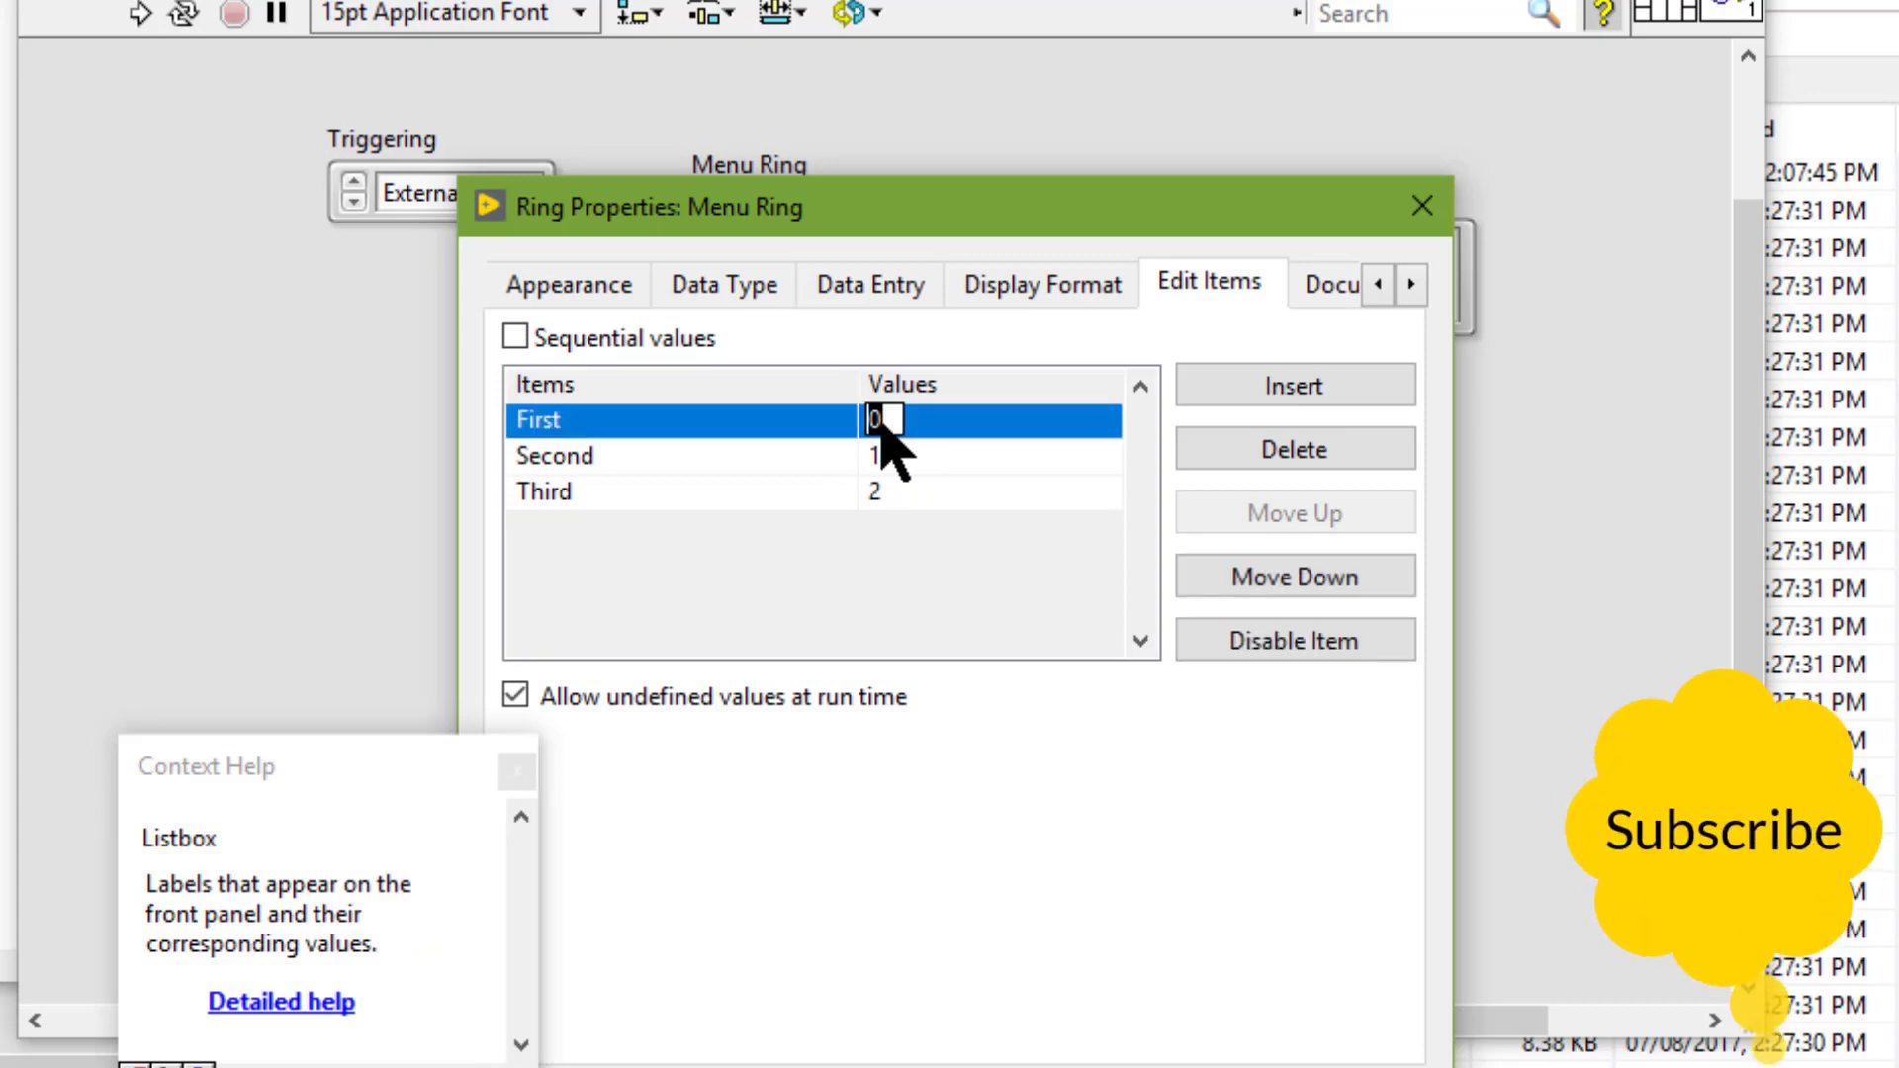
type("12")
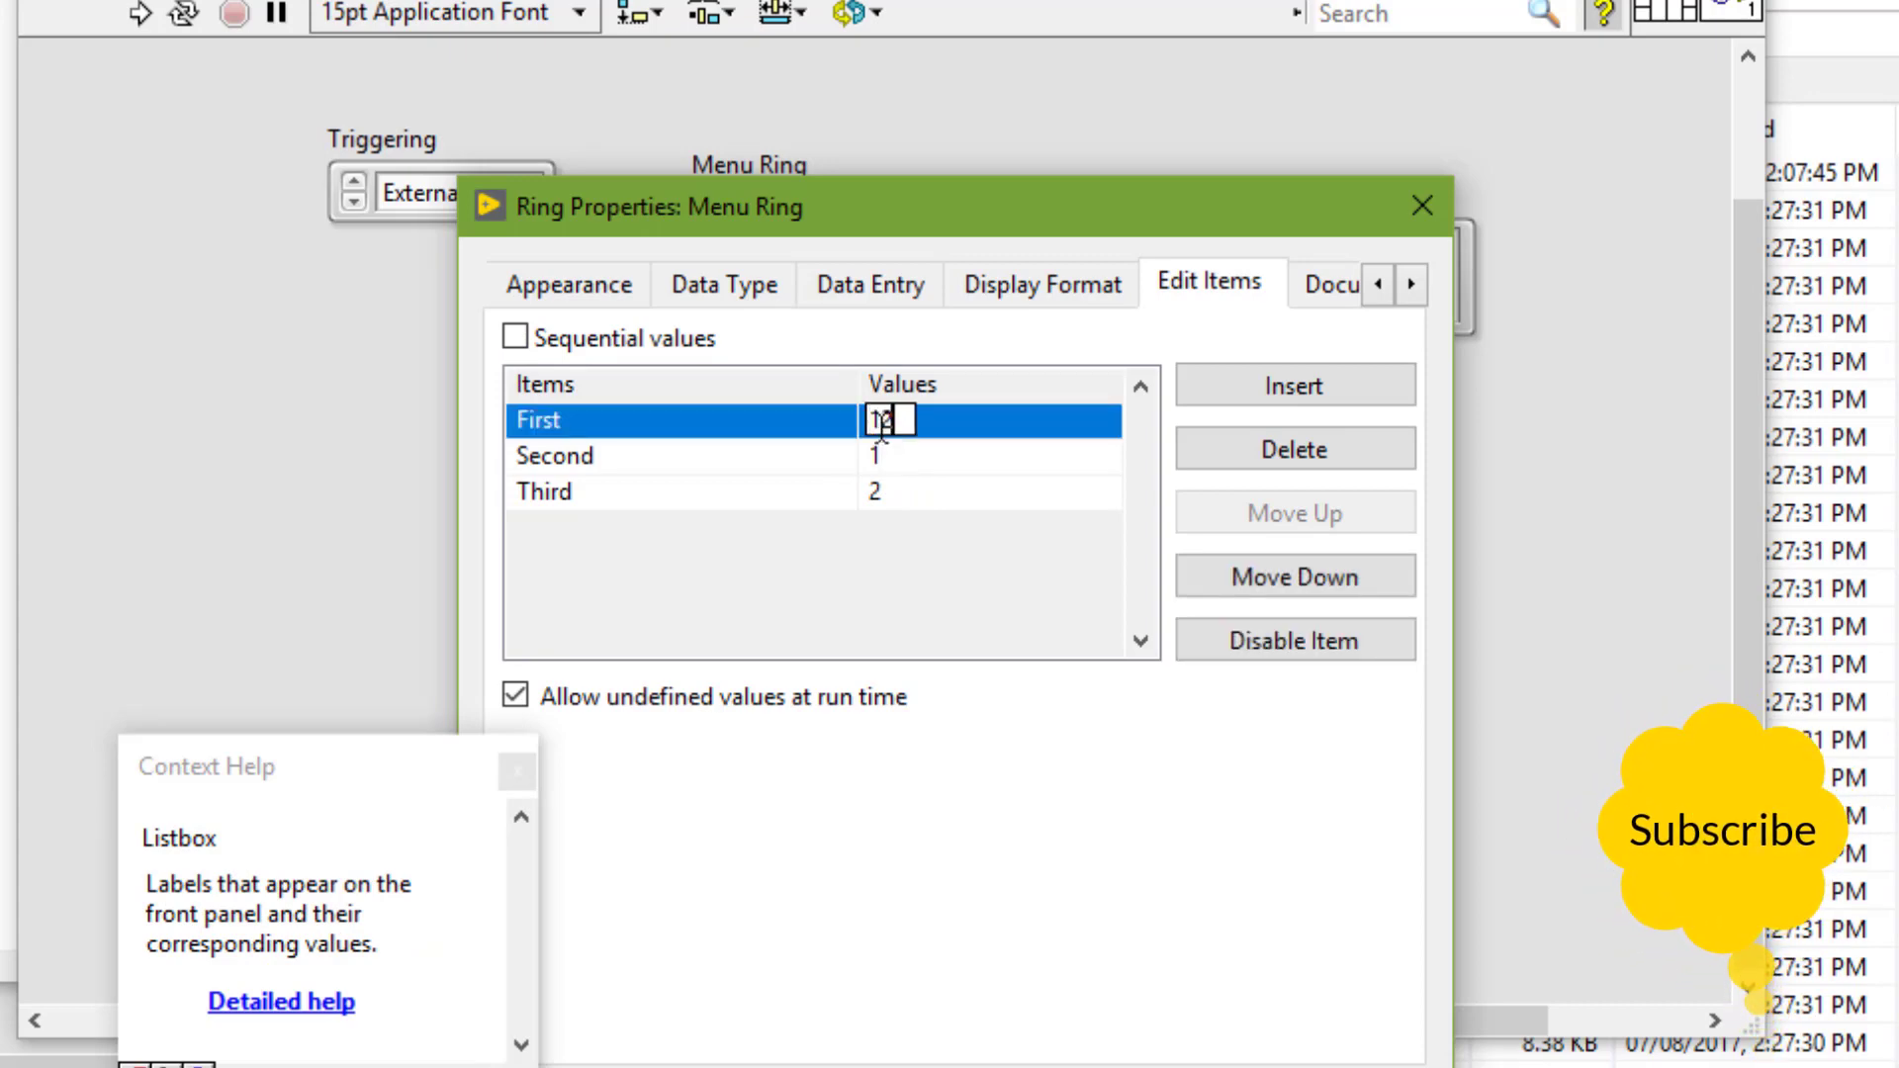
left_click(882, 455)
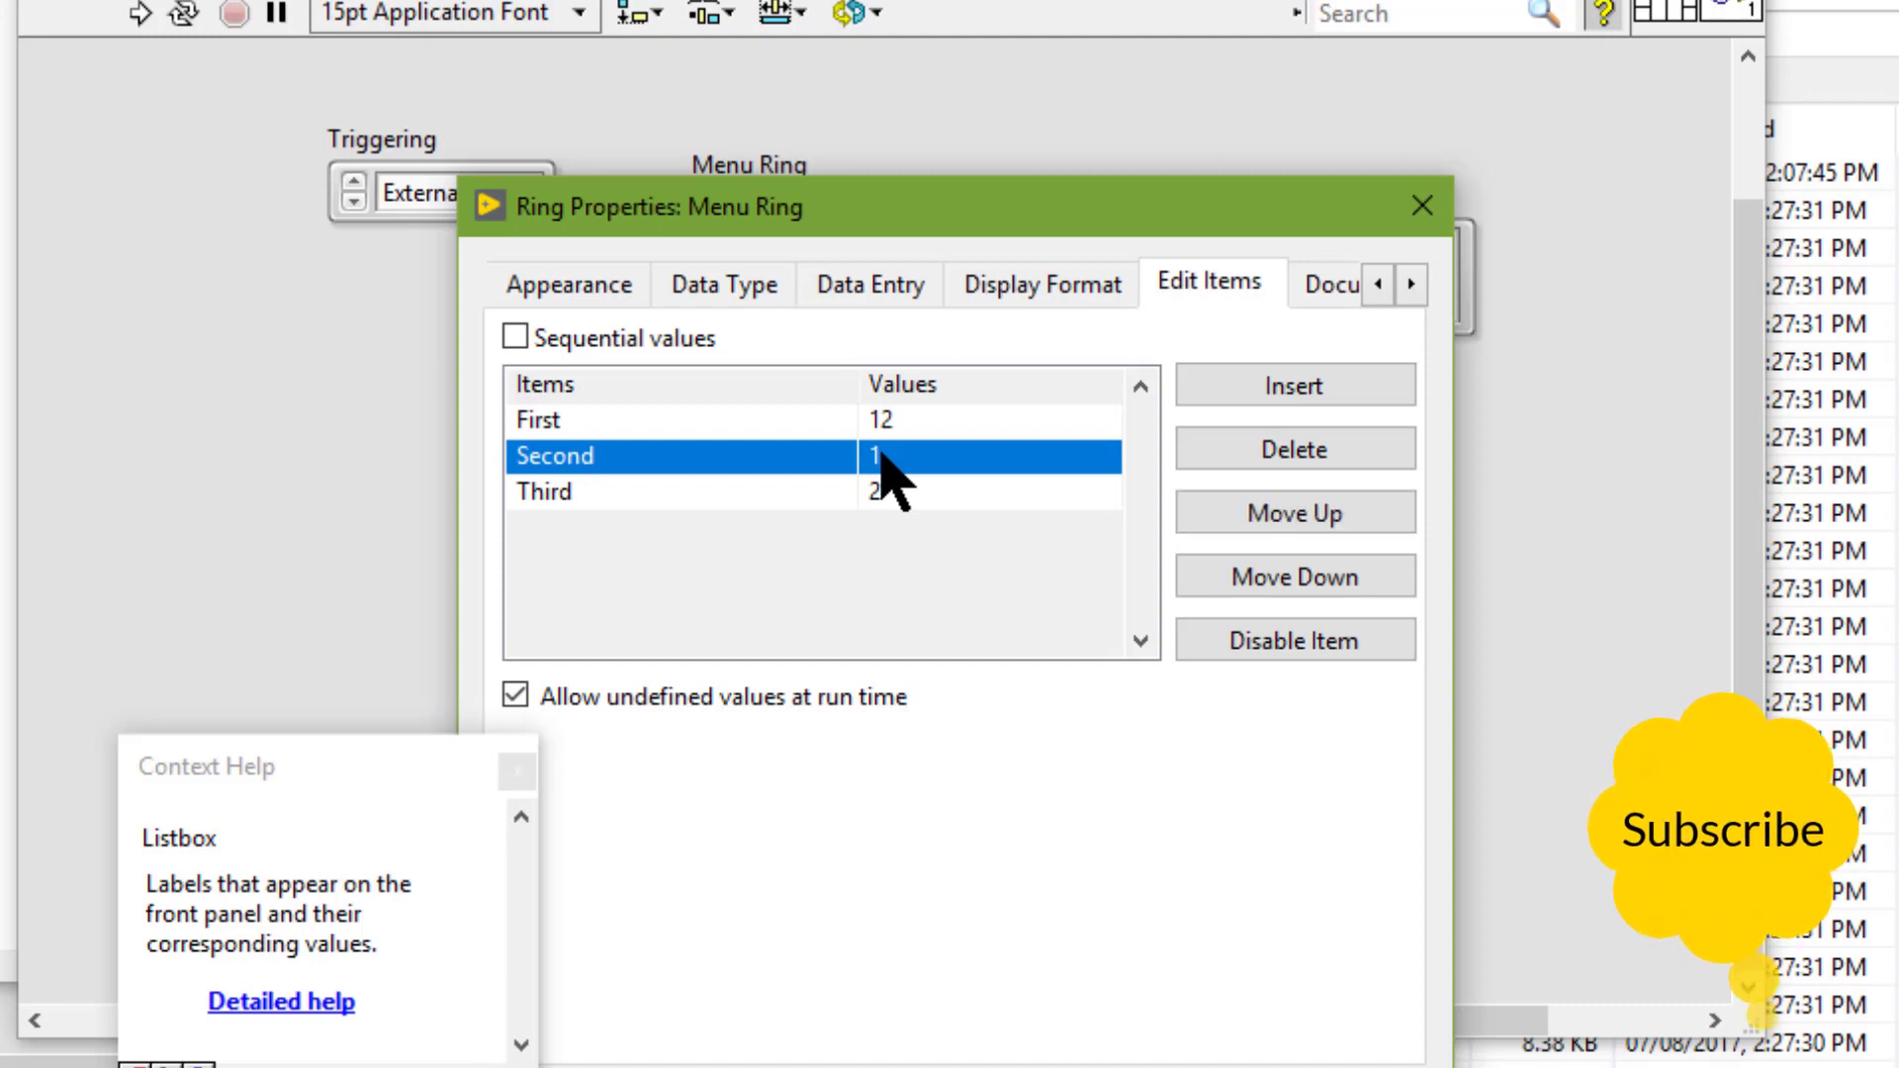
type("13")
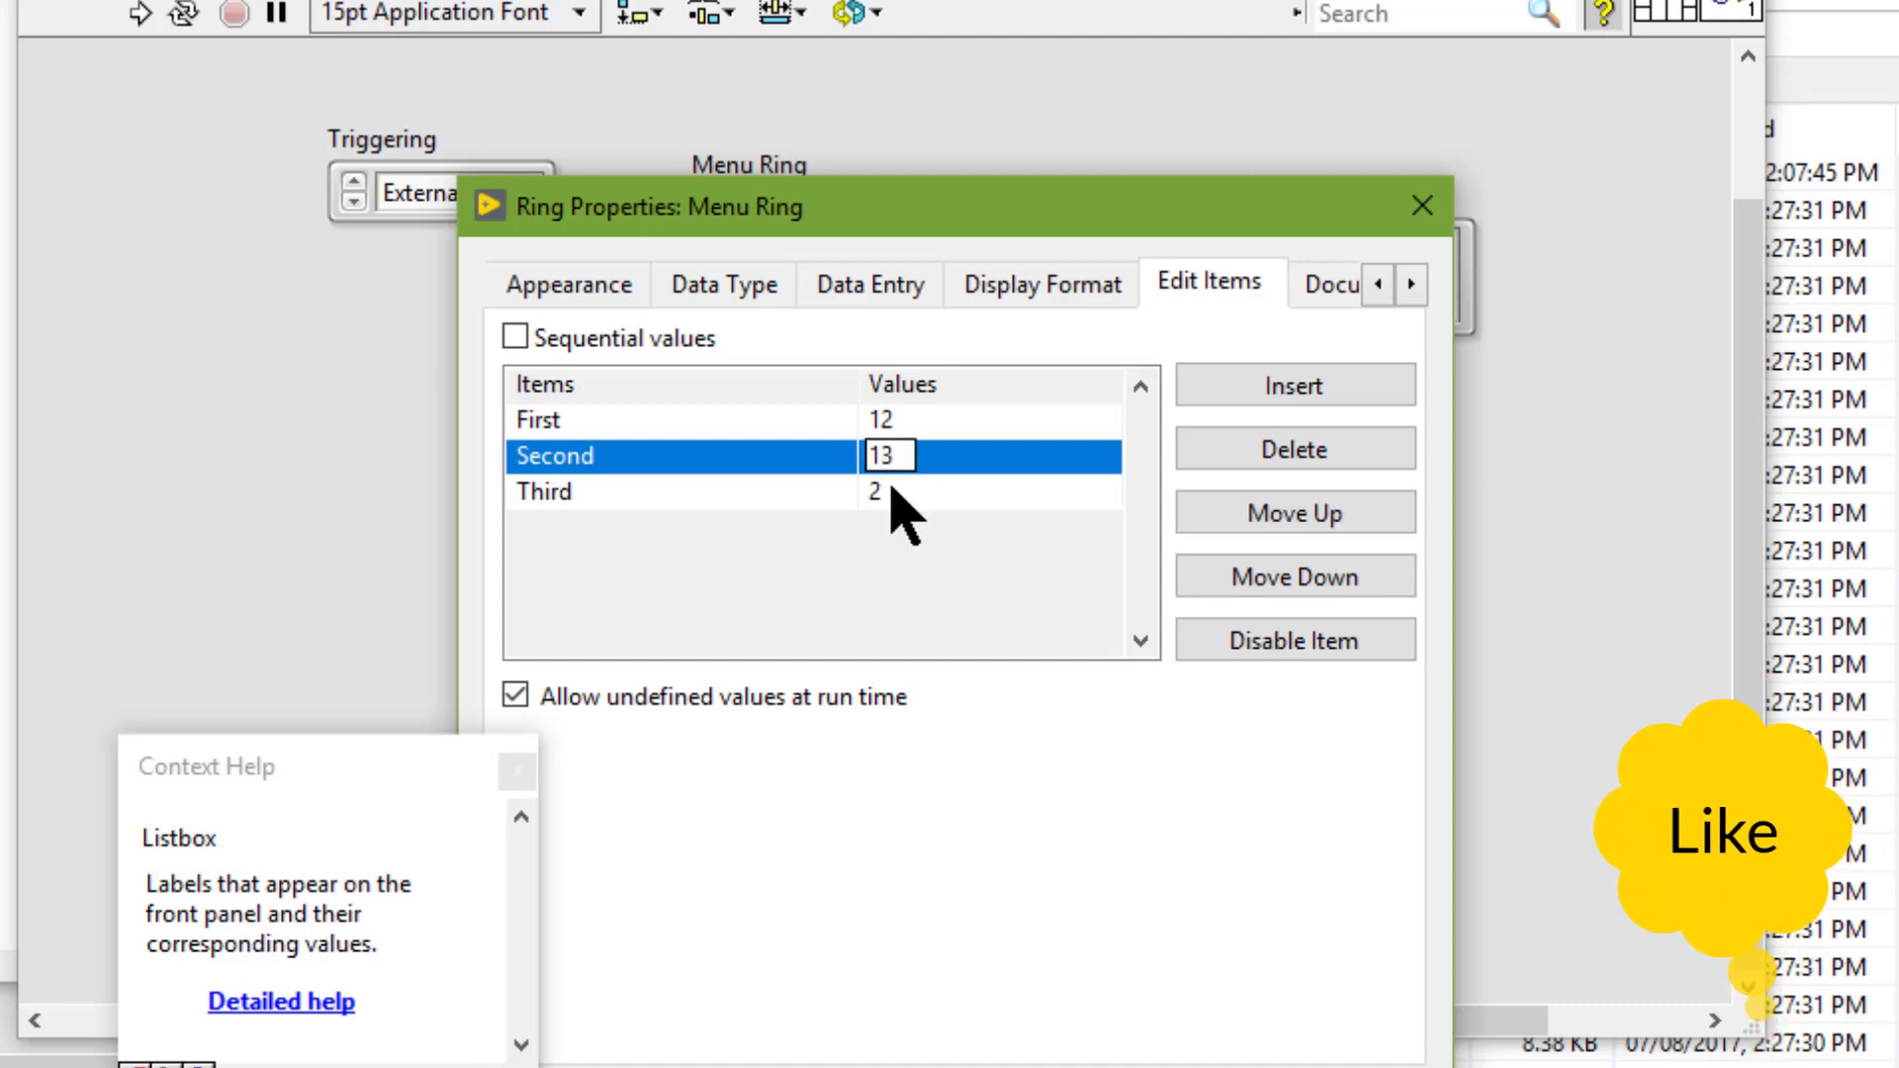
left_click(895, 494)
type("14")
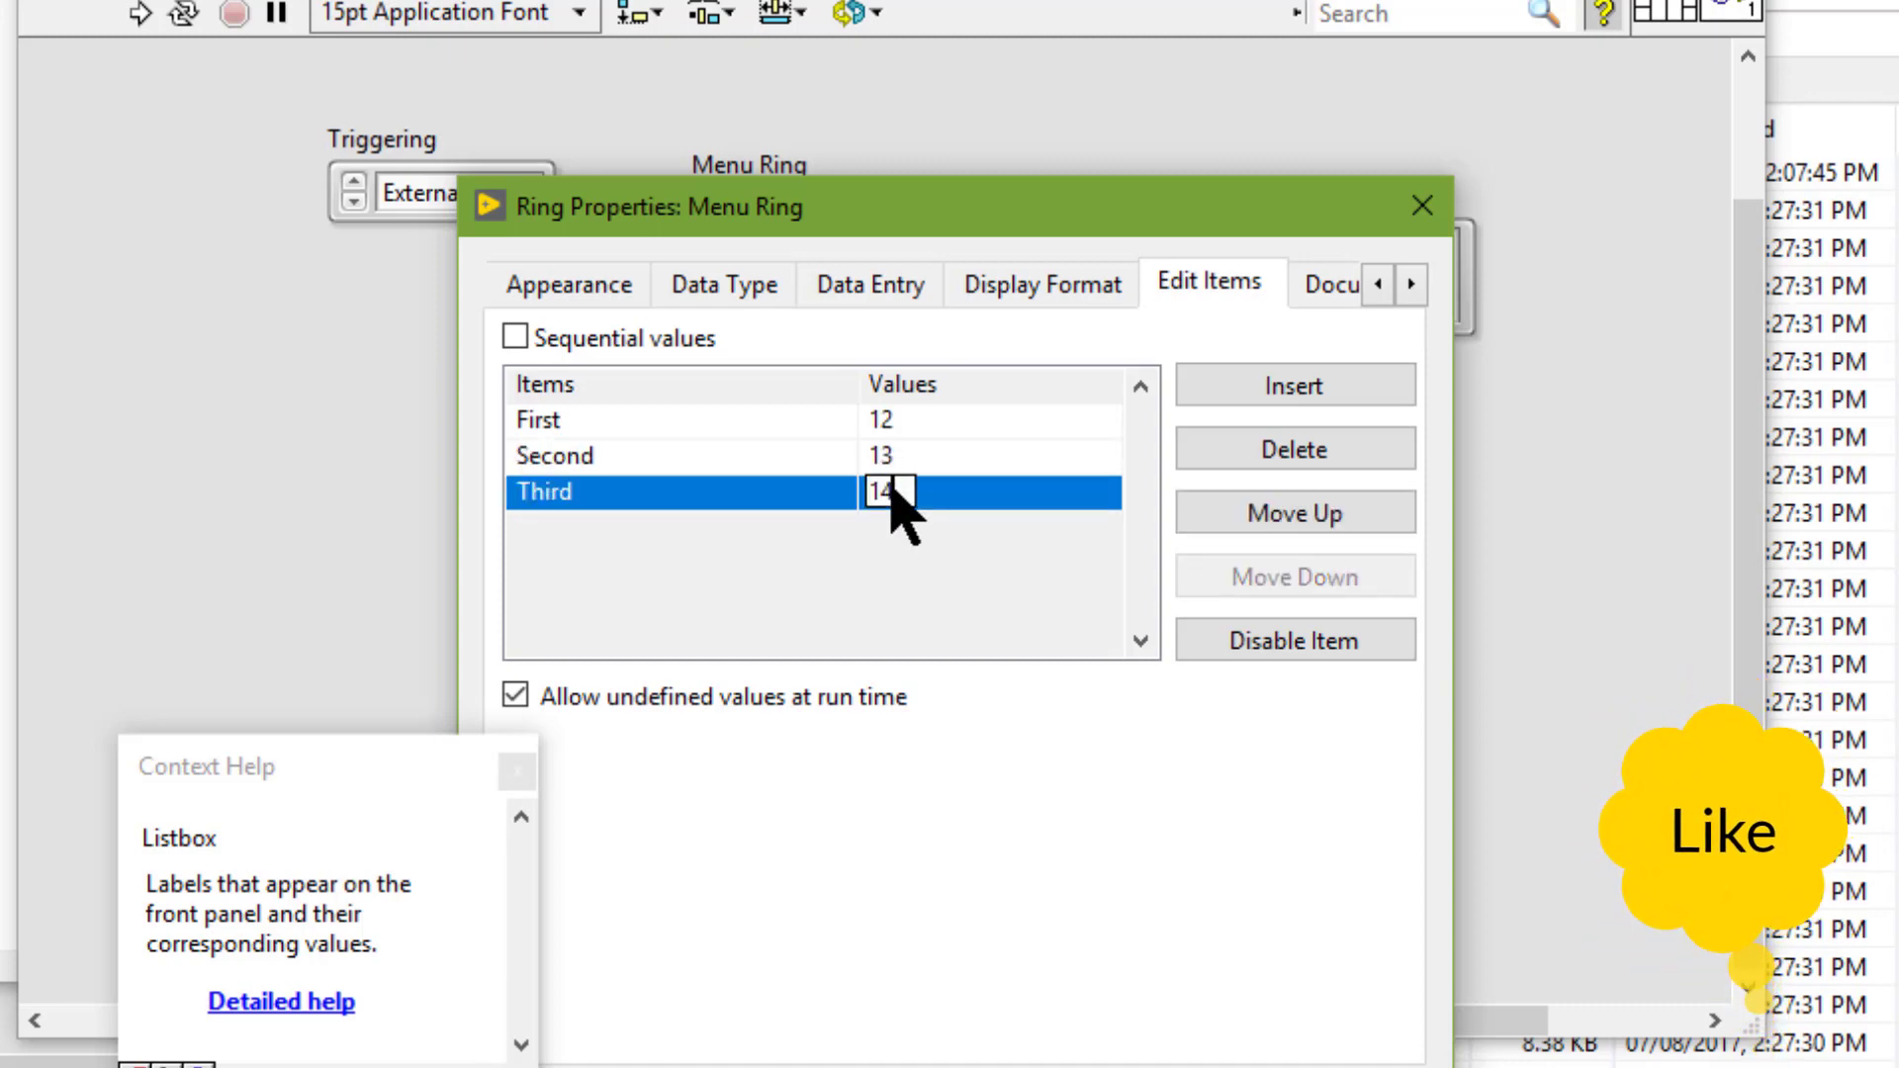
left_click(974, 766)
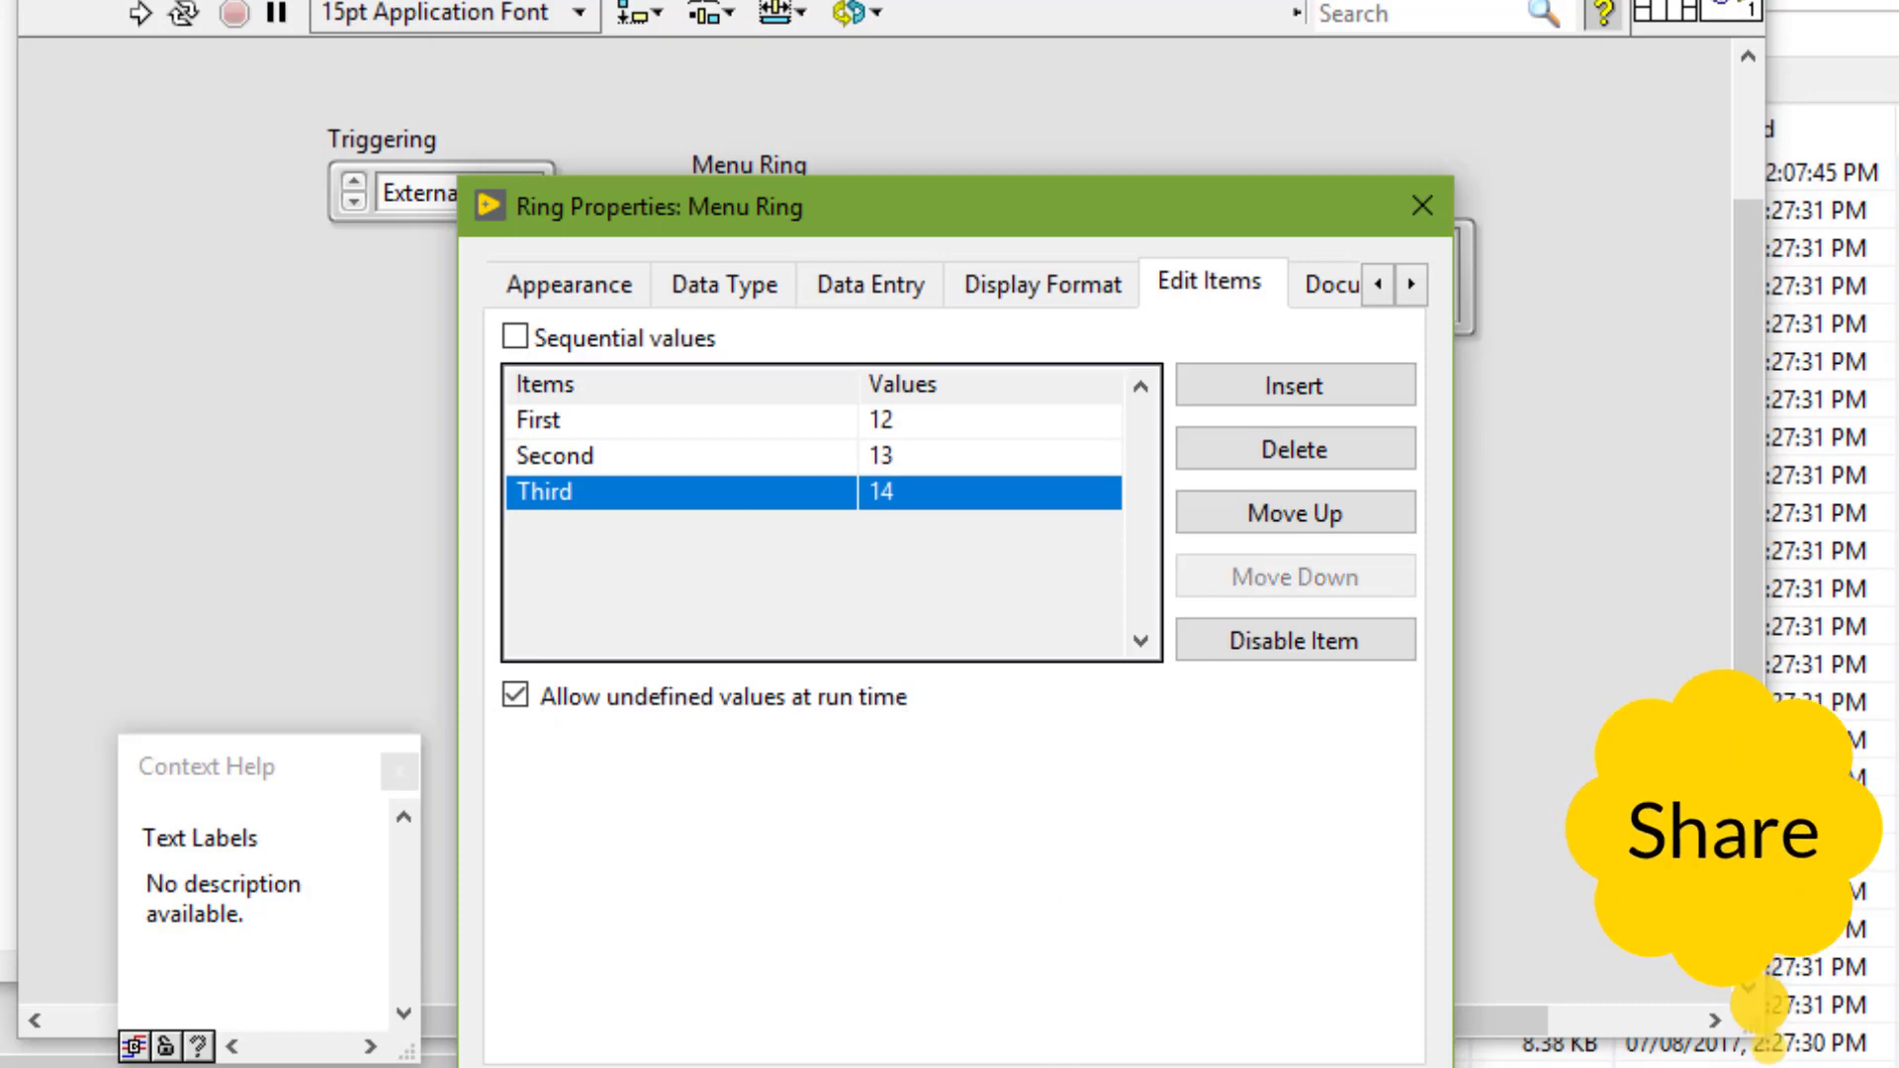
left_click(1039, 1023)
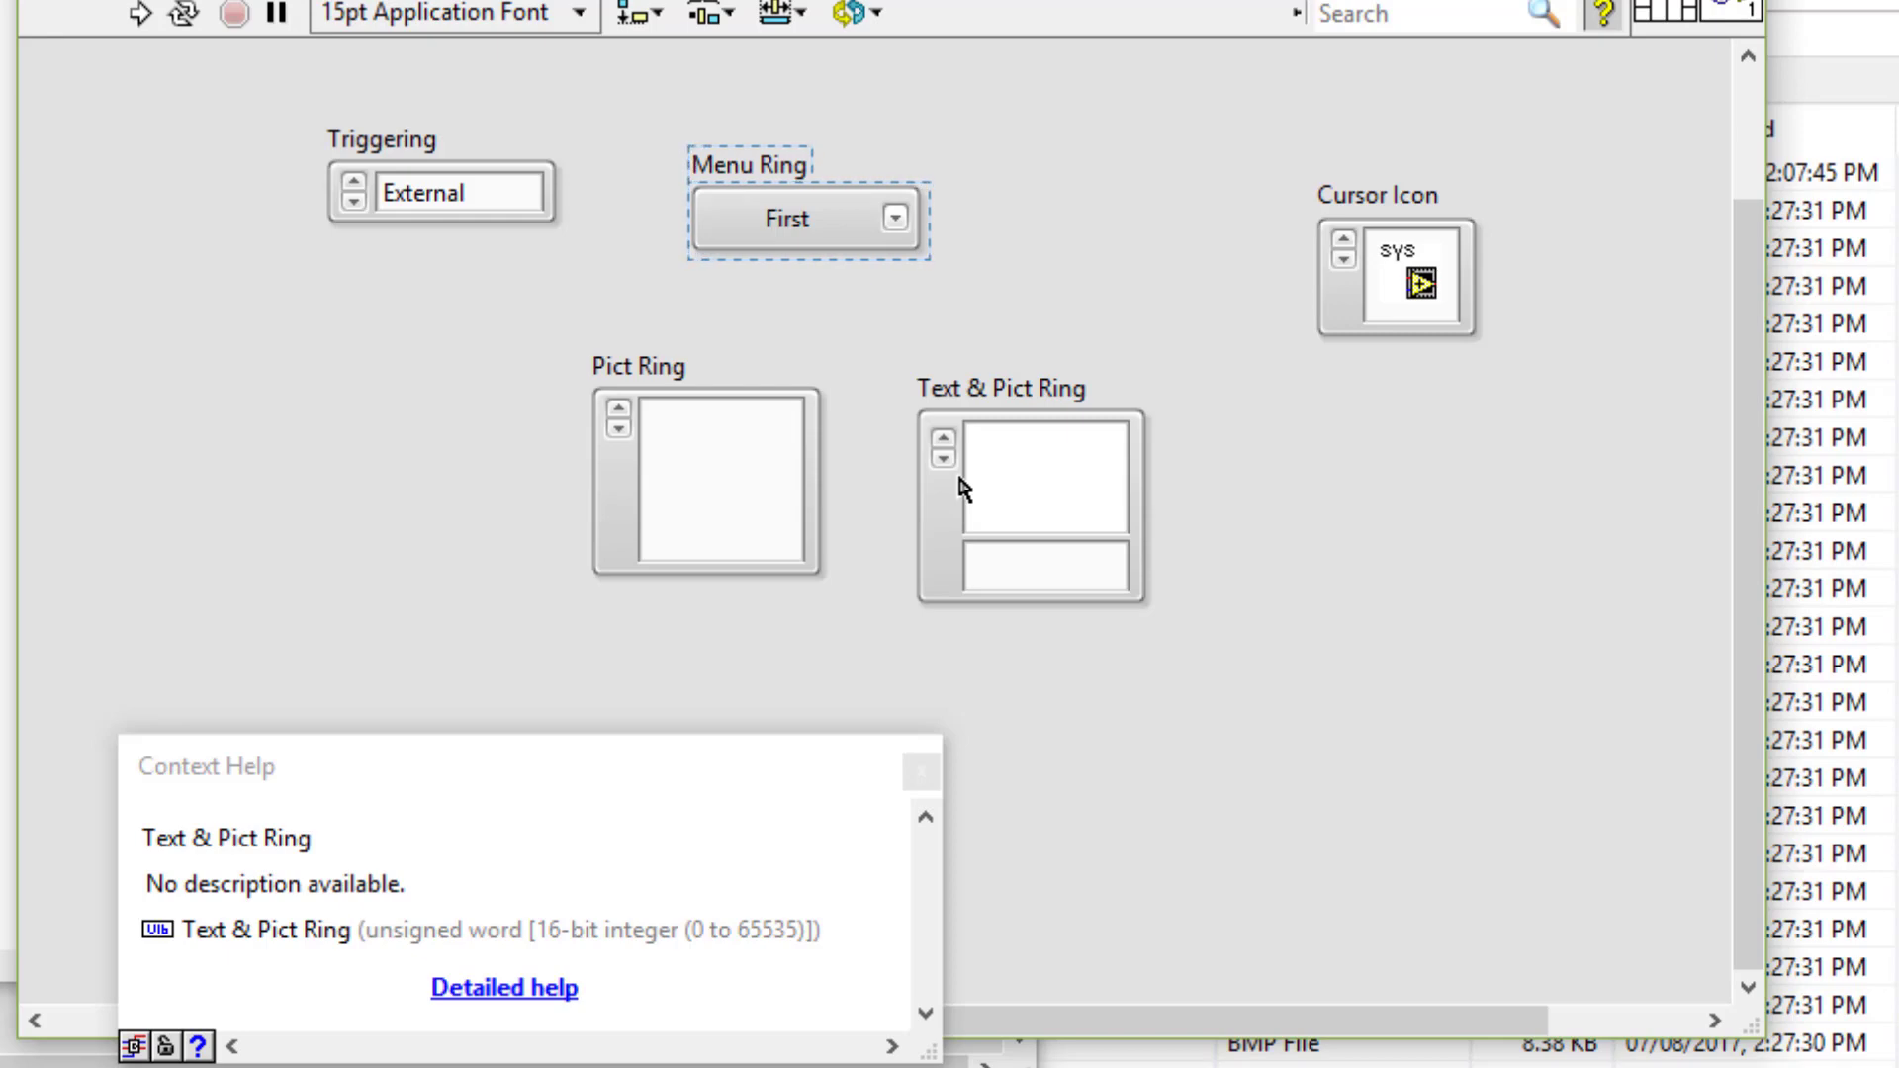
left_click(957, 470)
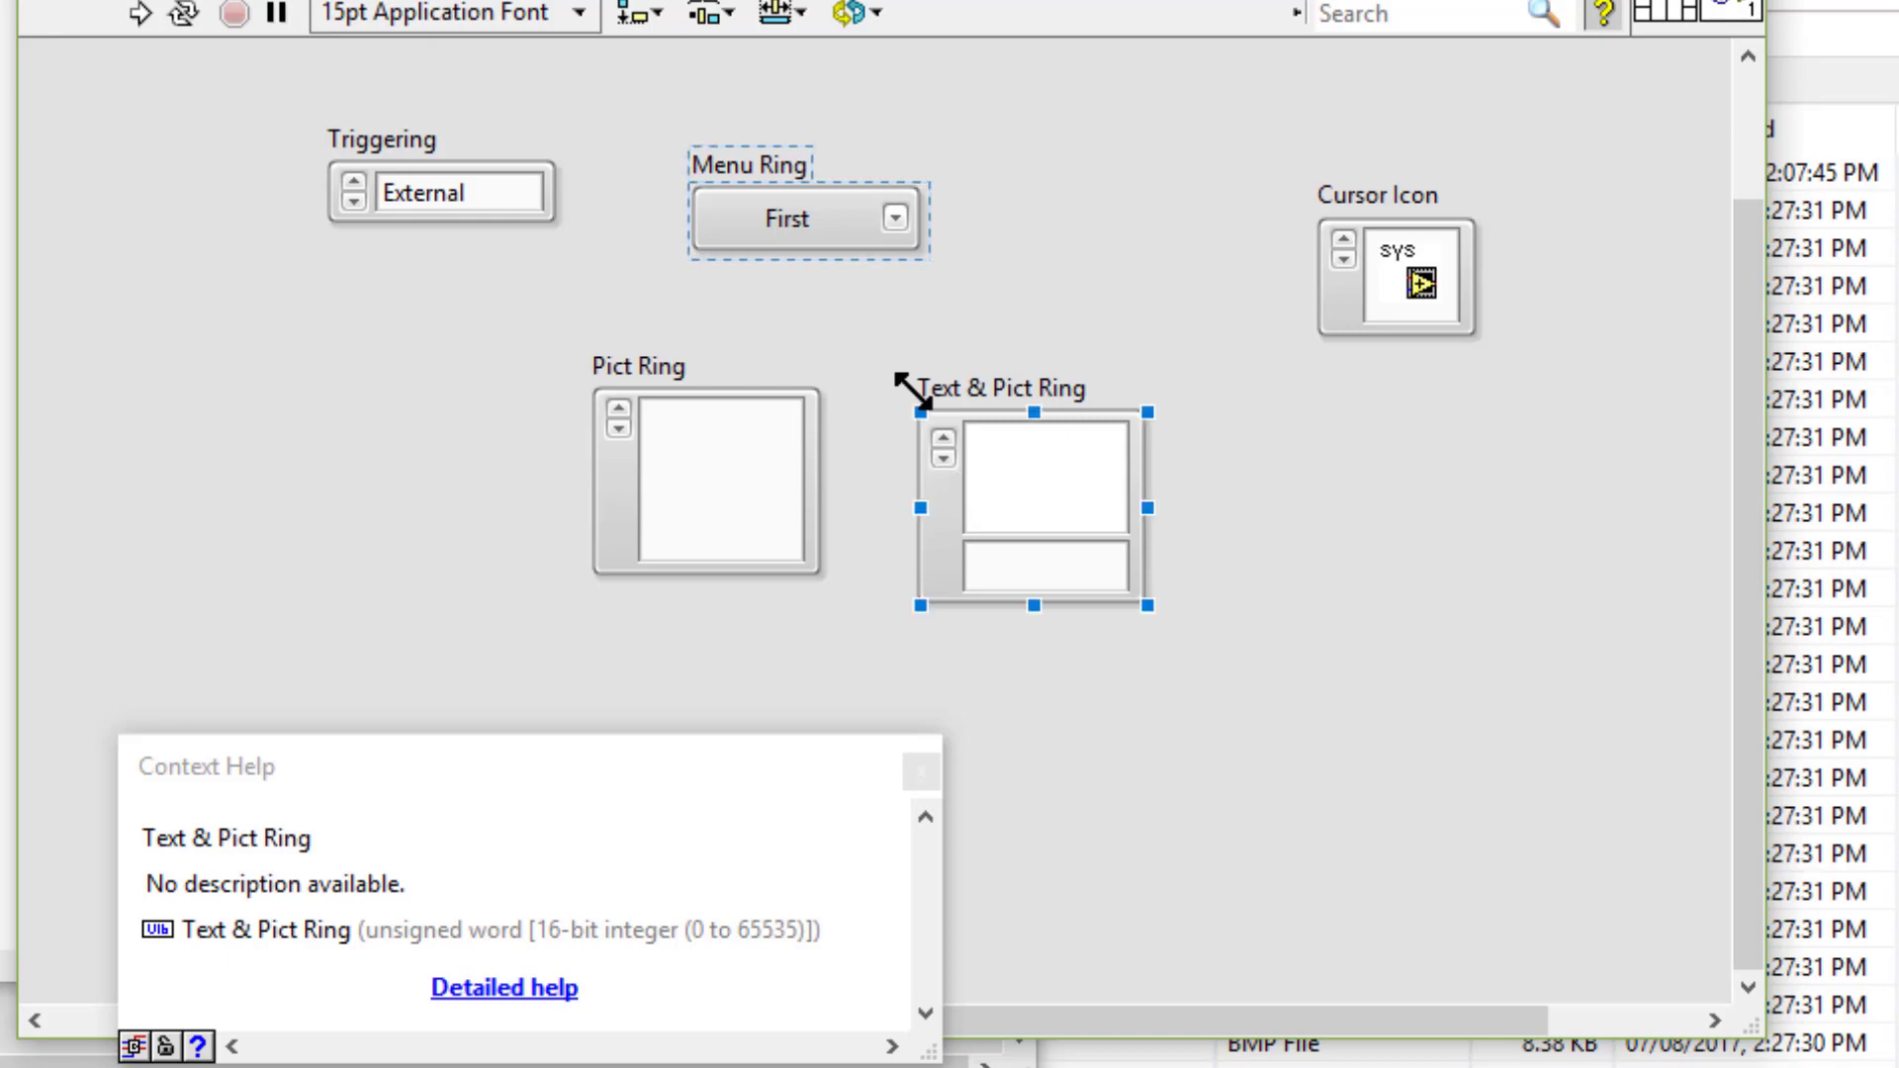
left_click(374, 205)
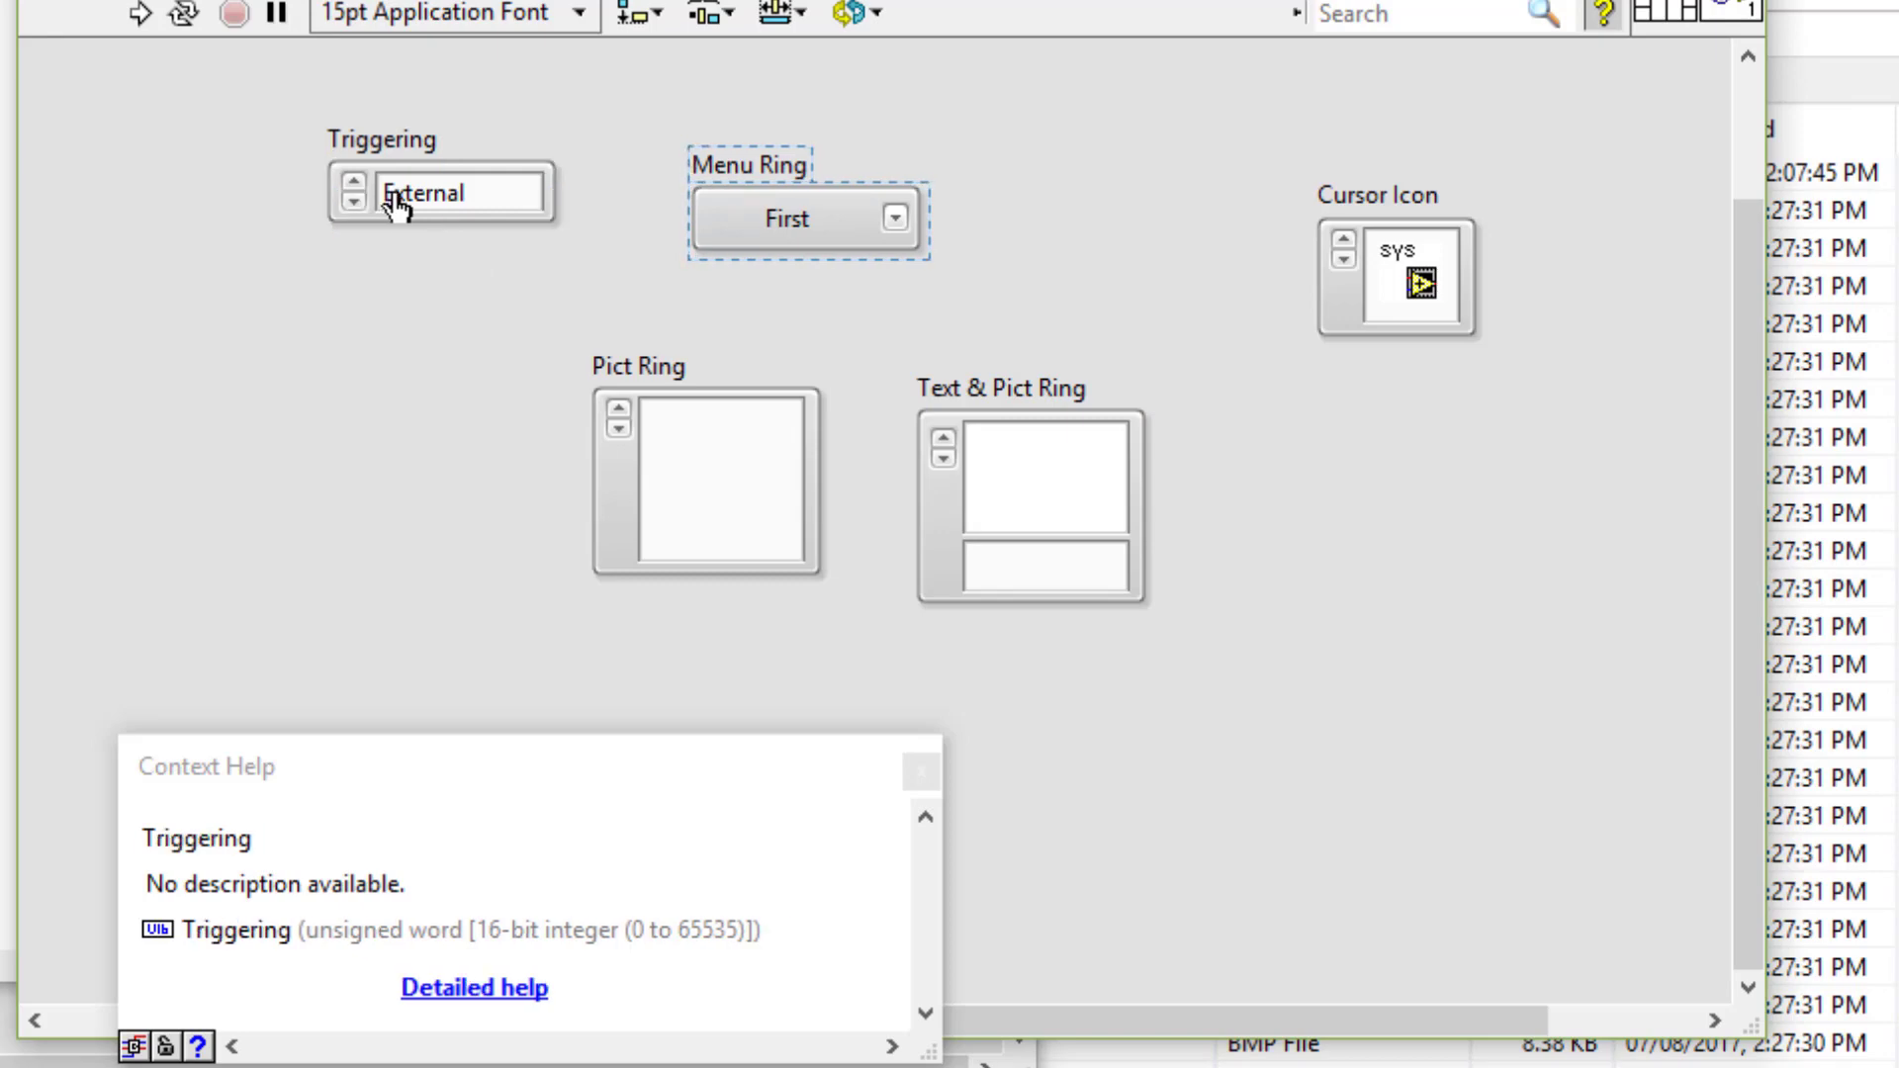
right_click(398, 202)
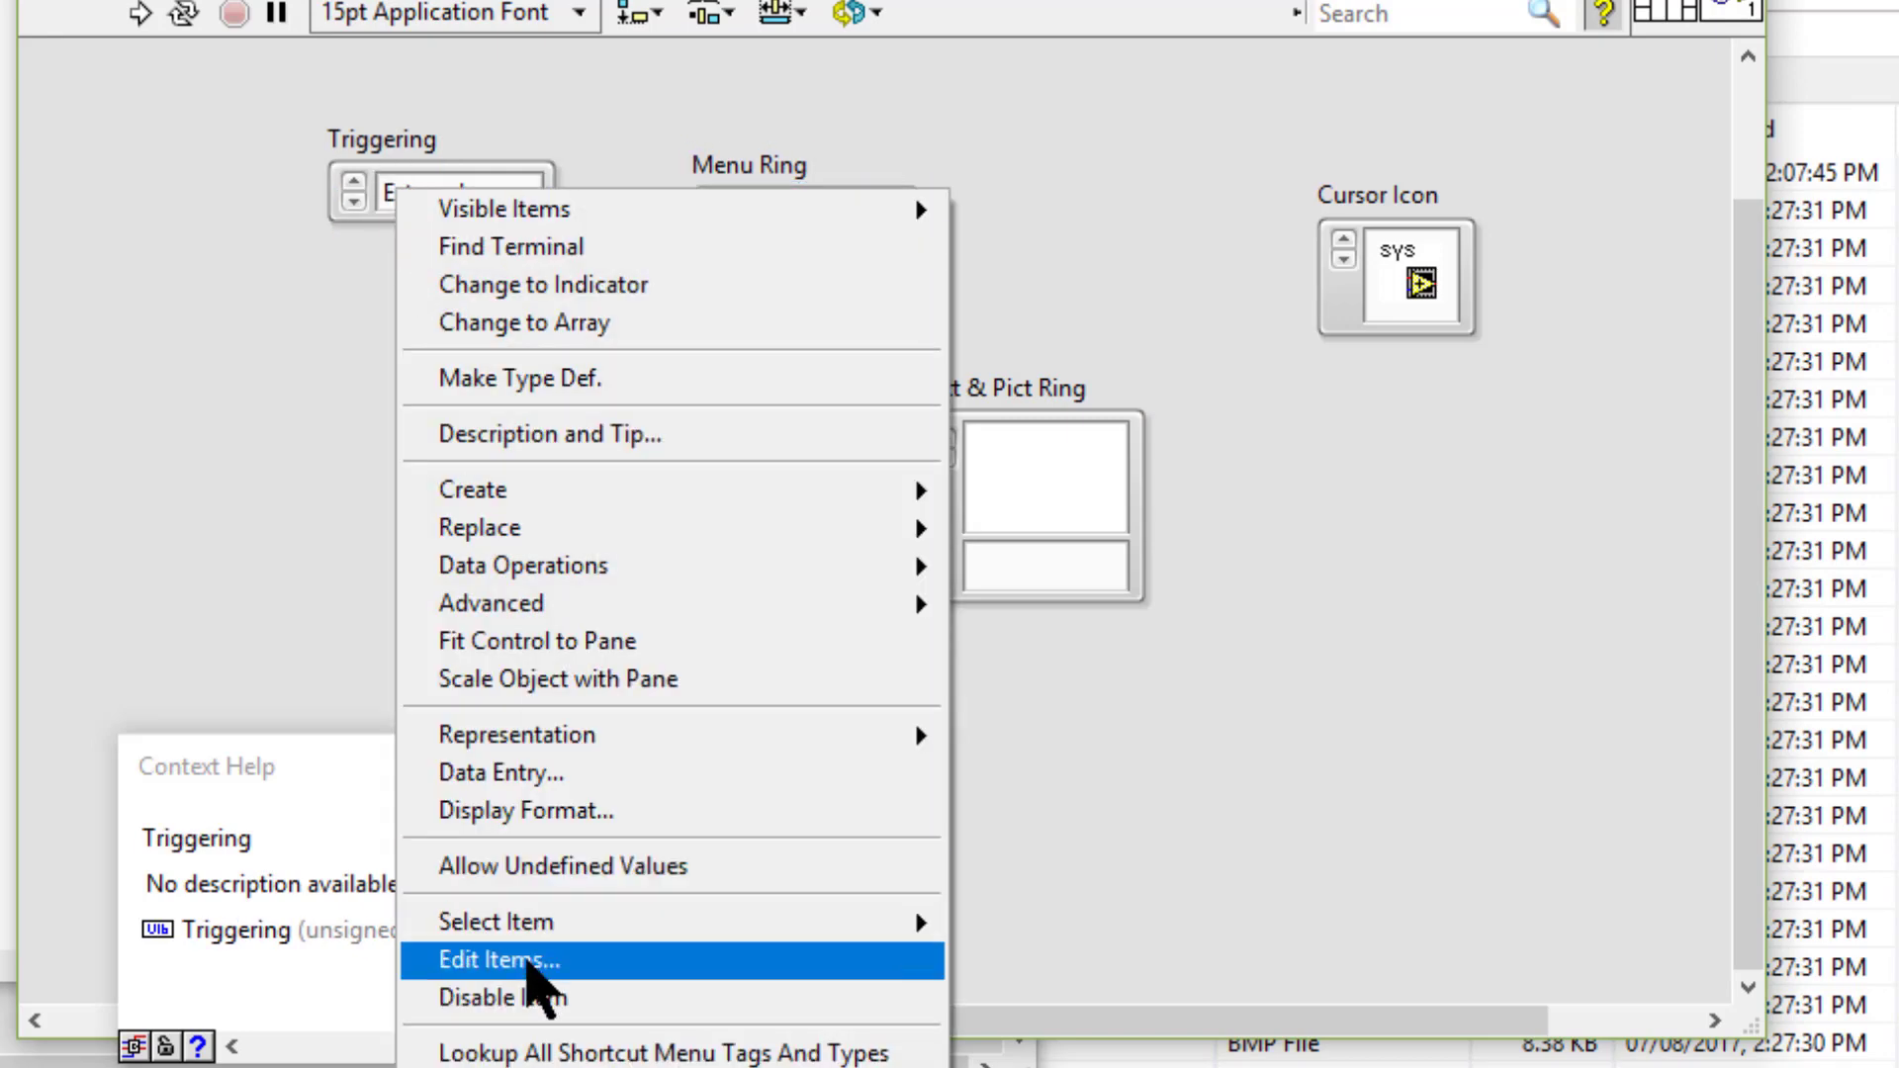
left_click(529, 960)
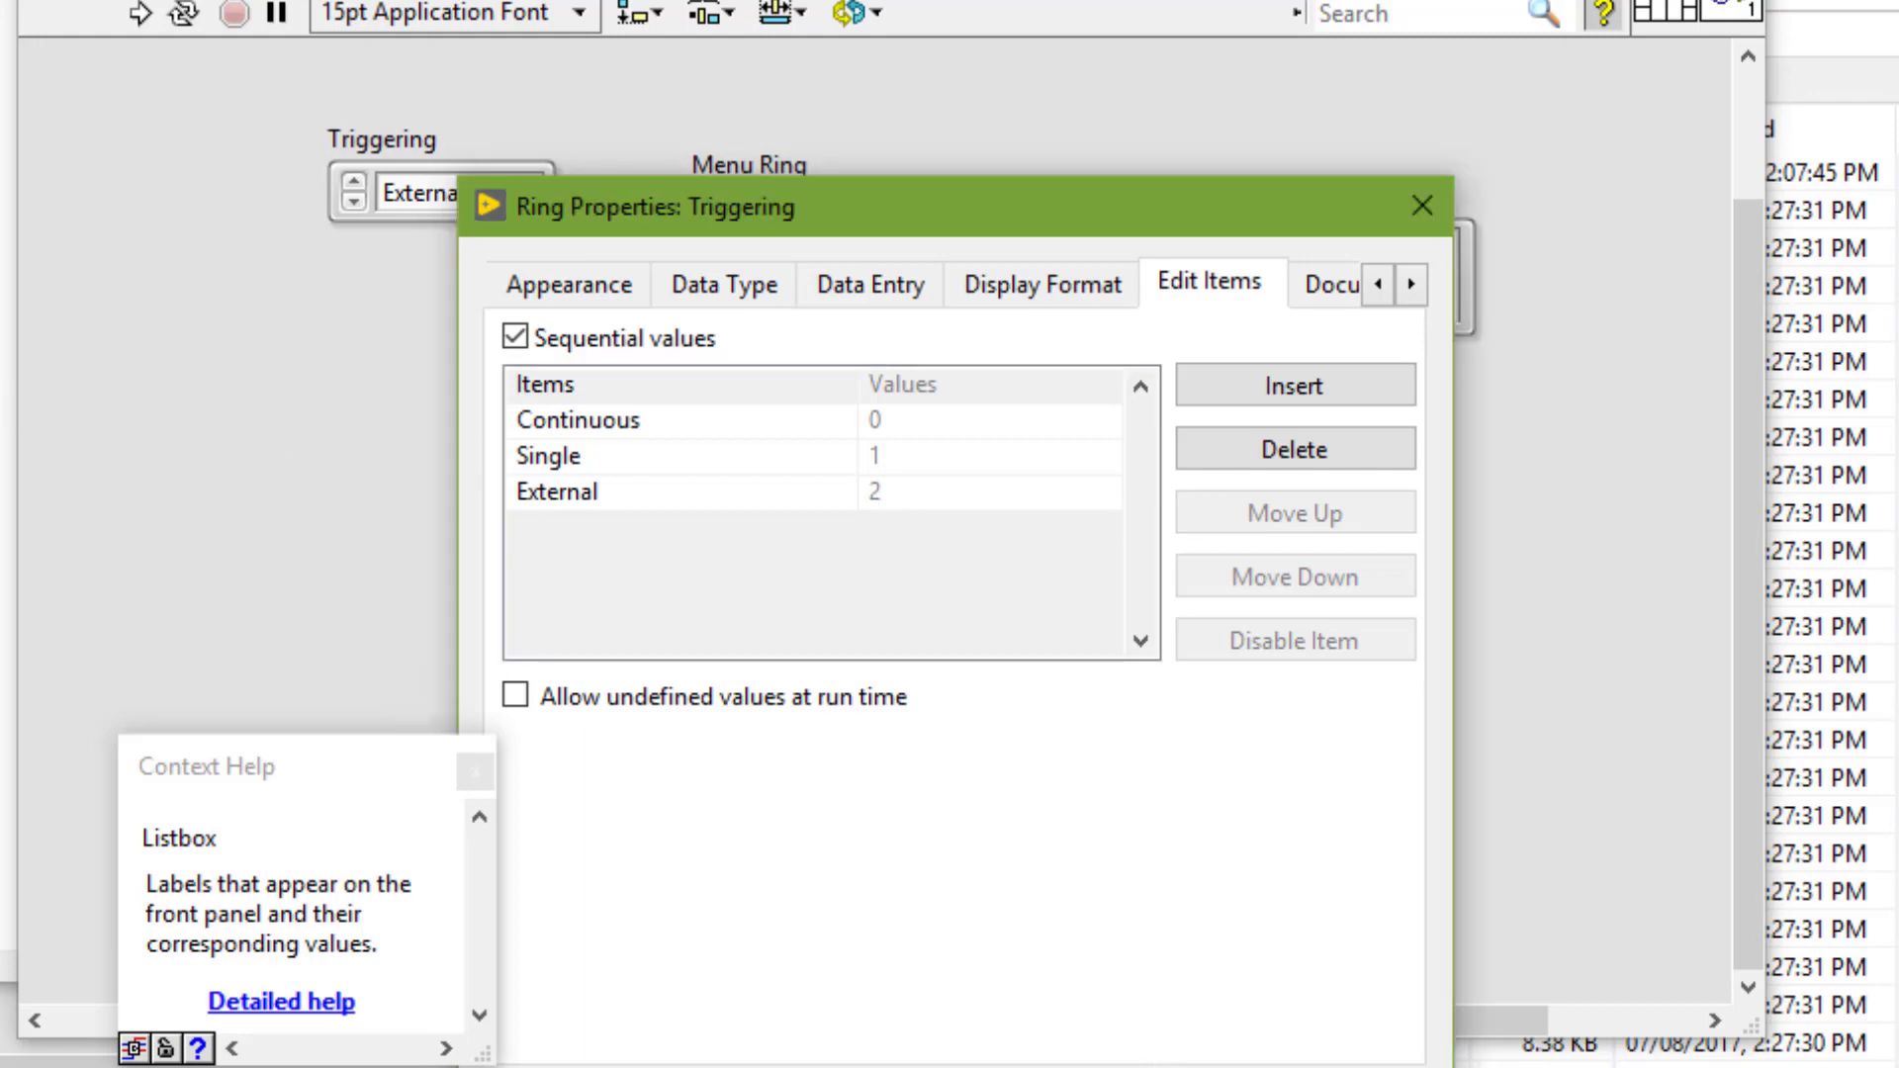
key("Escape")
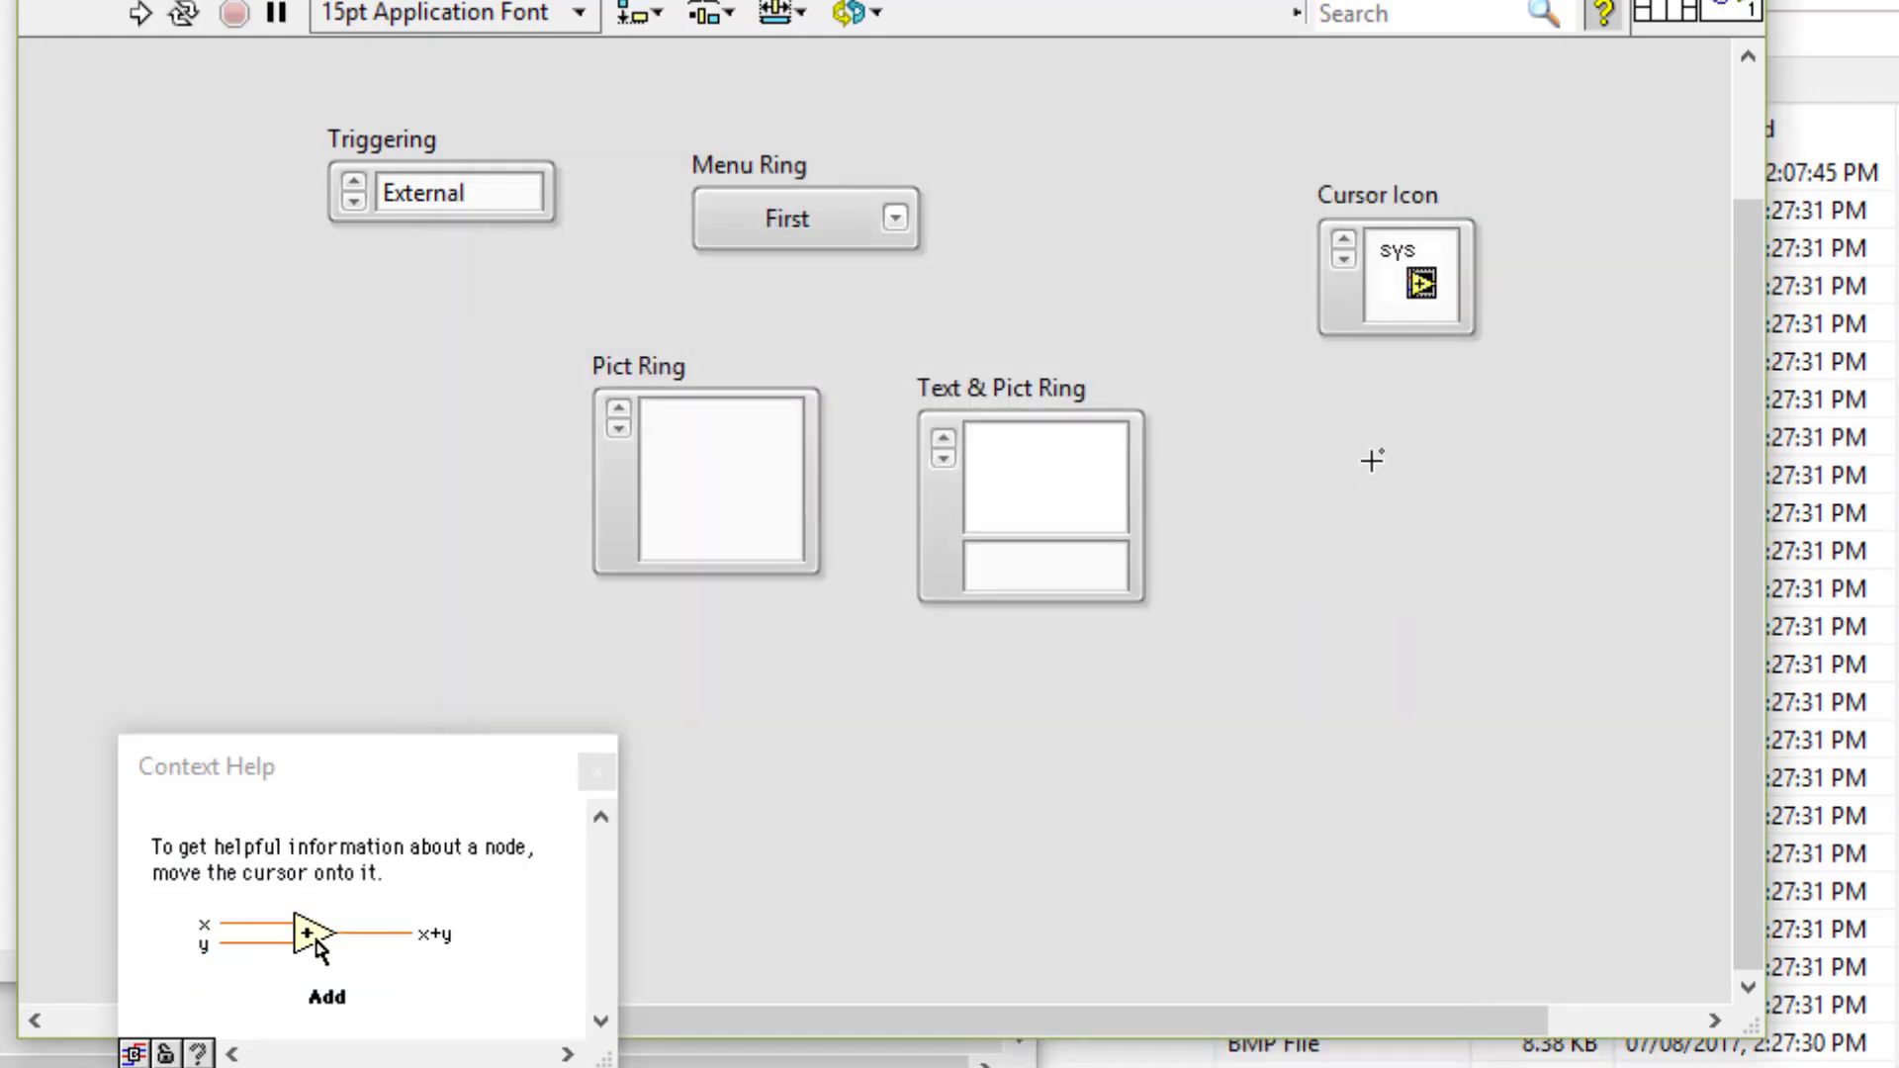
Preview the Cursor Icon and Picture Ring pictures, then run the VI with Ctrl+R
left_click(1399, 314)
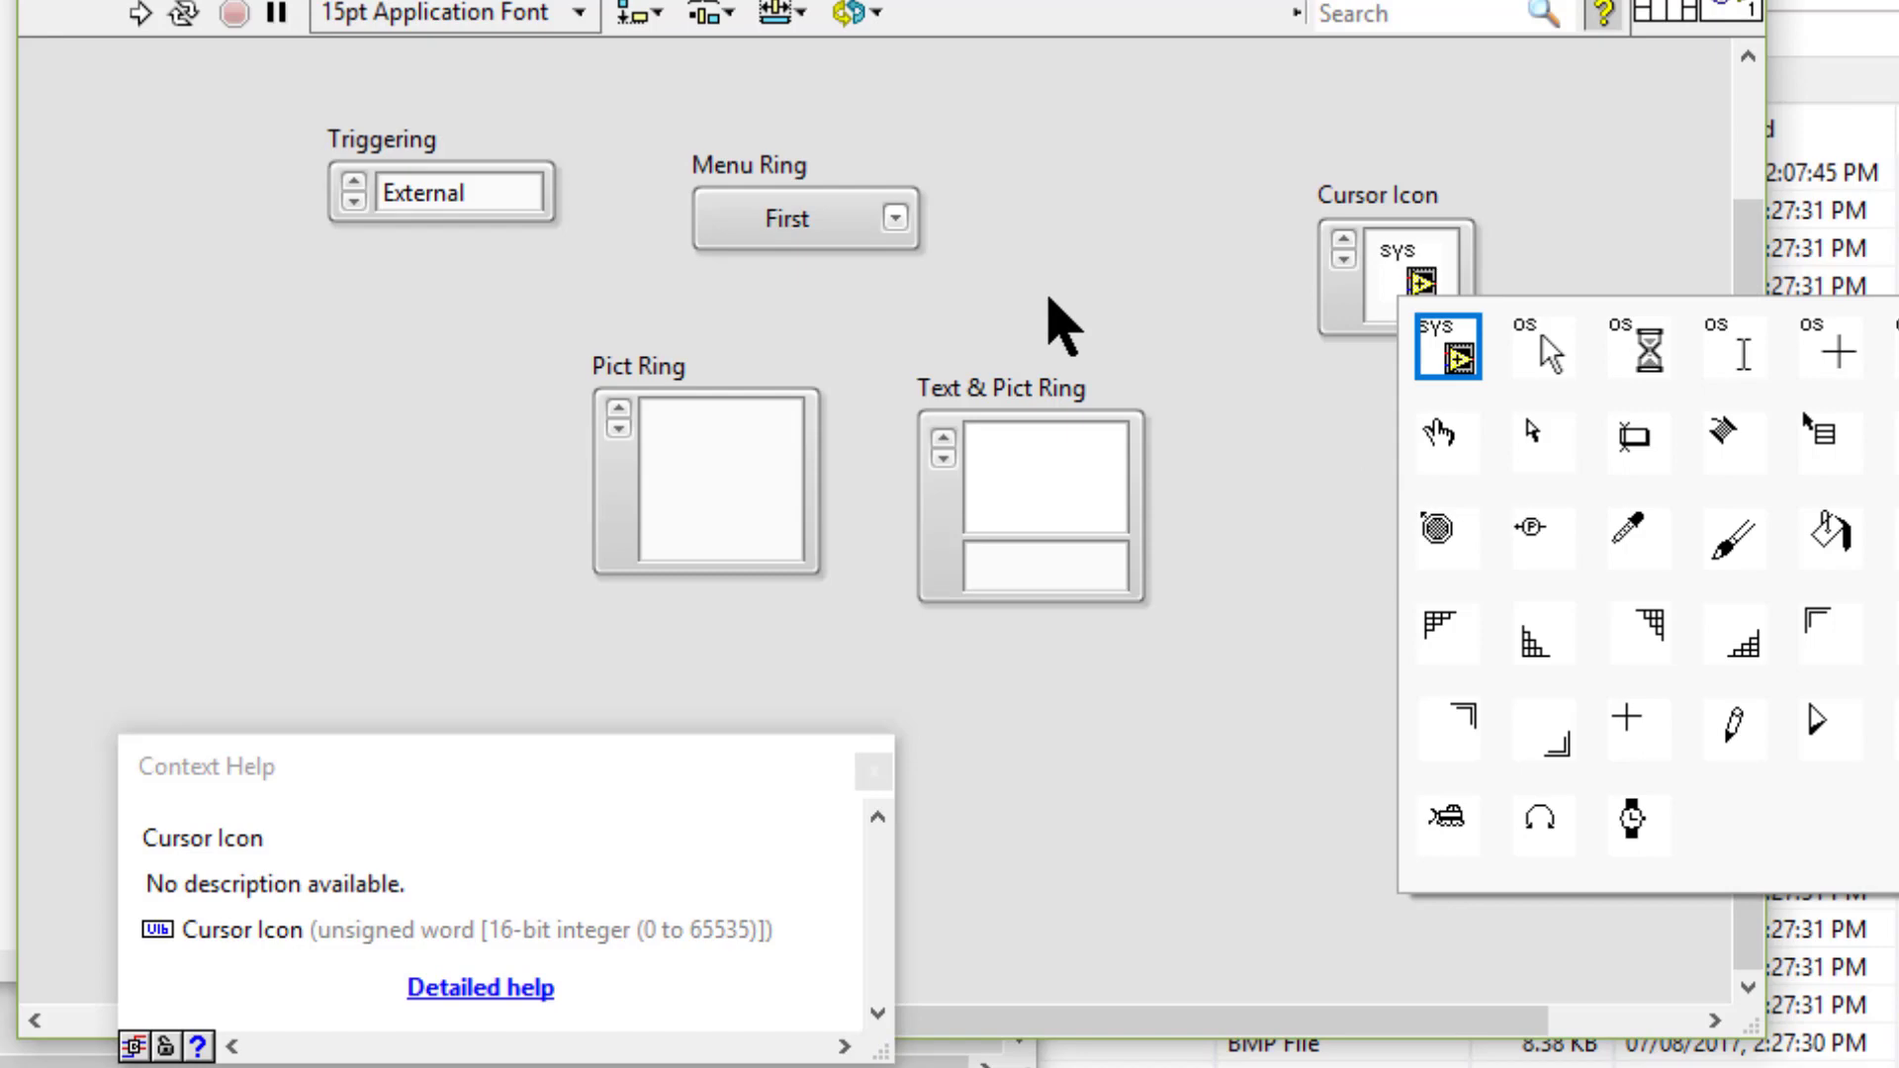
left_click(1050, 299)
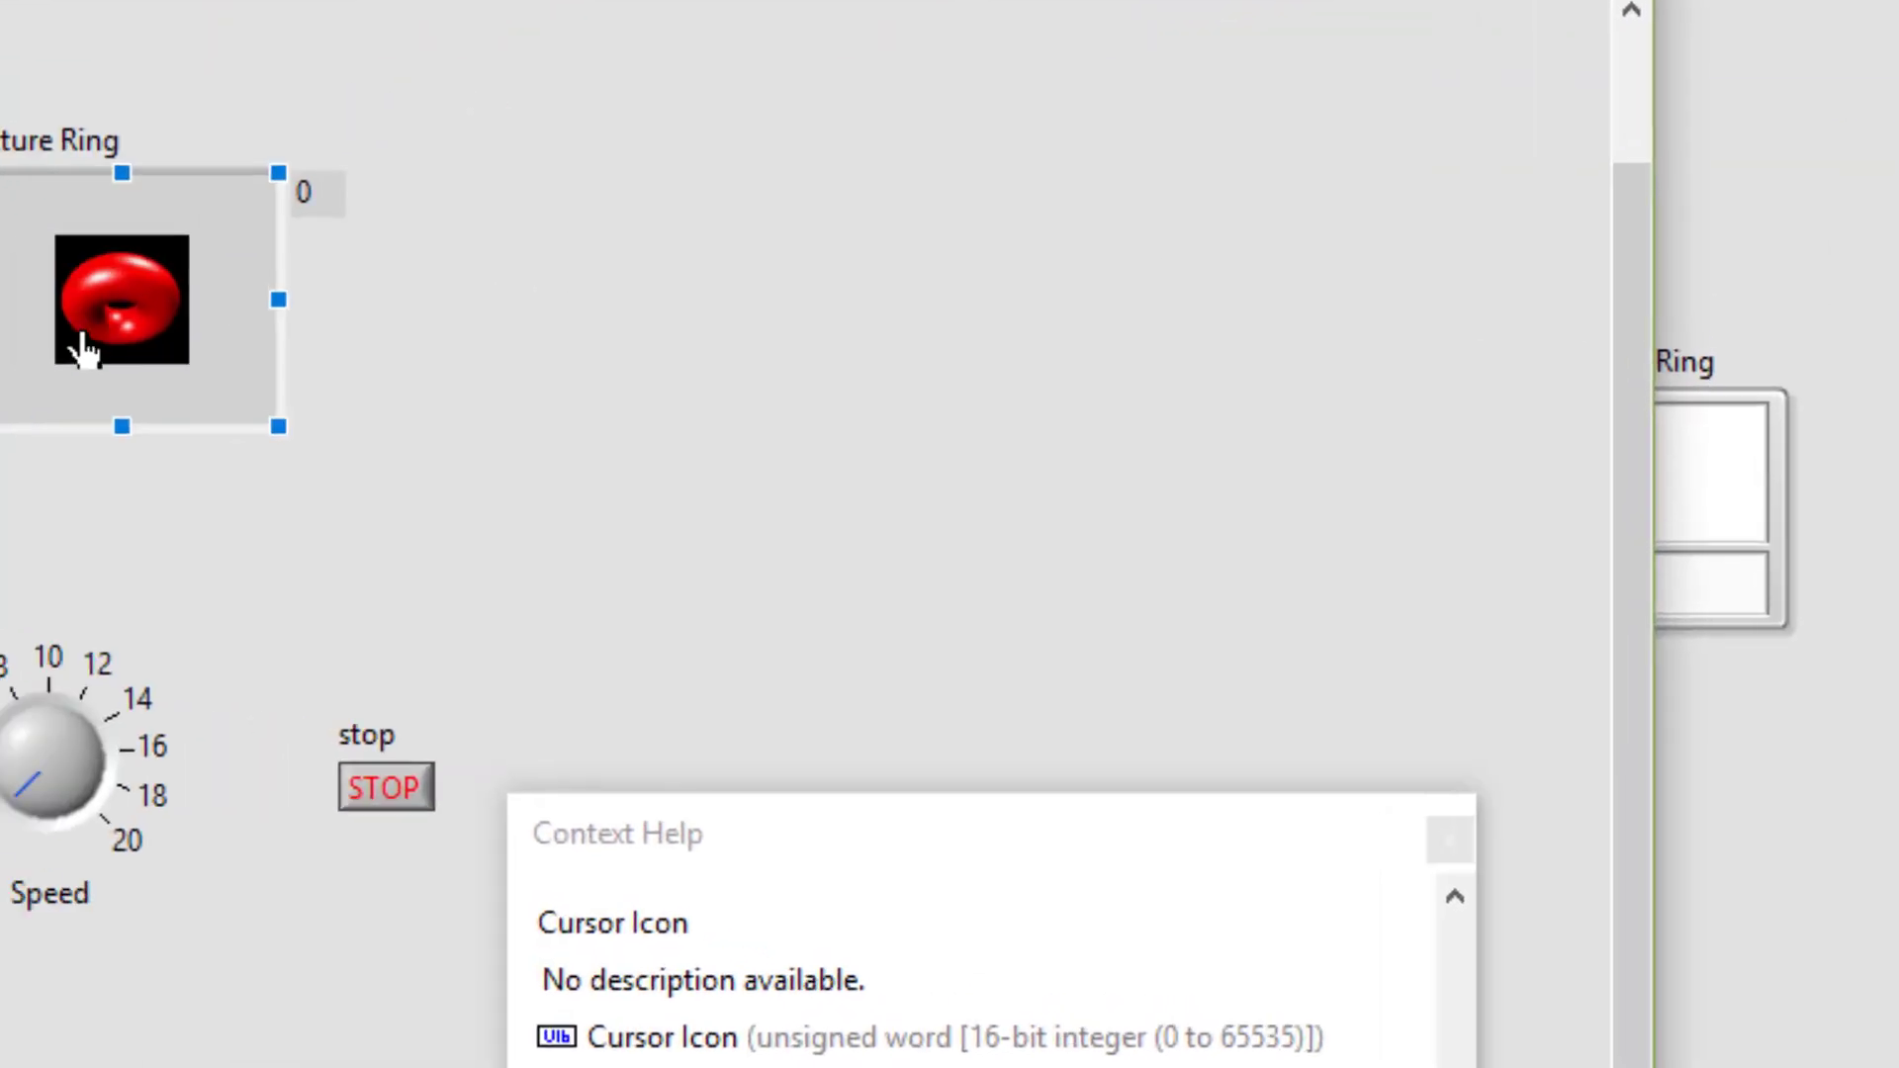
left_click(424, 287)
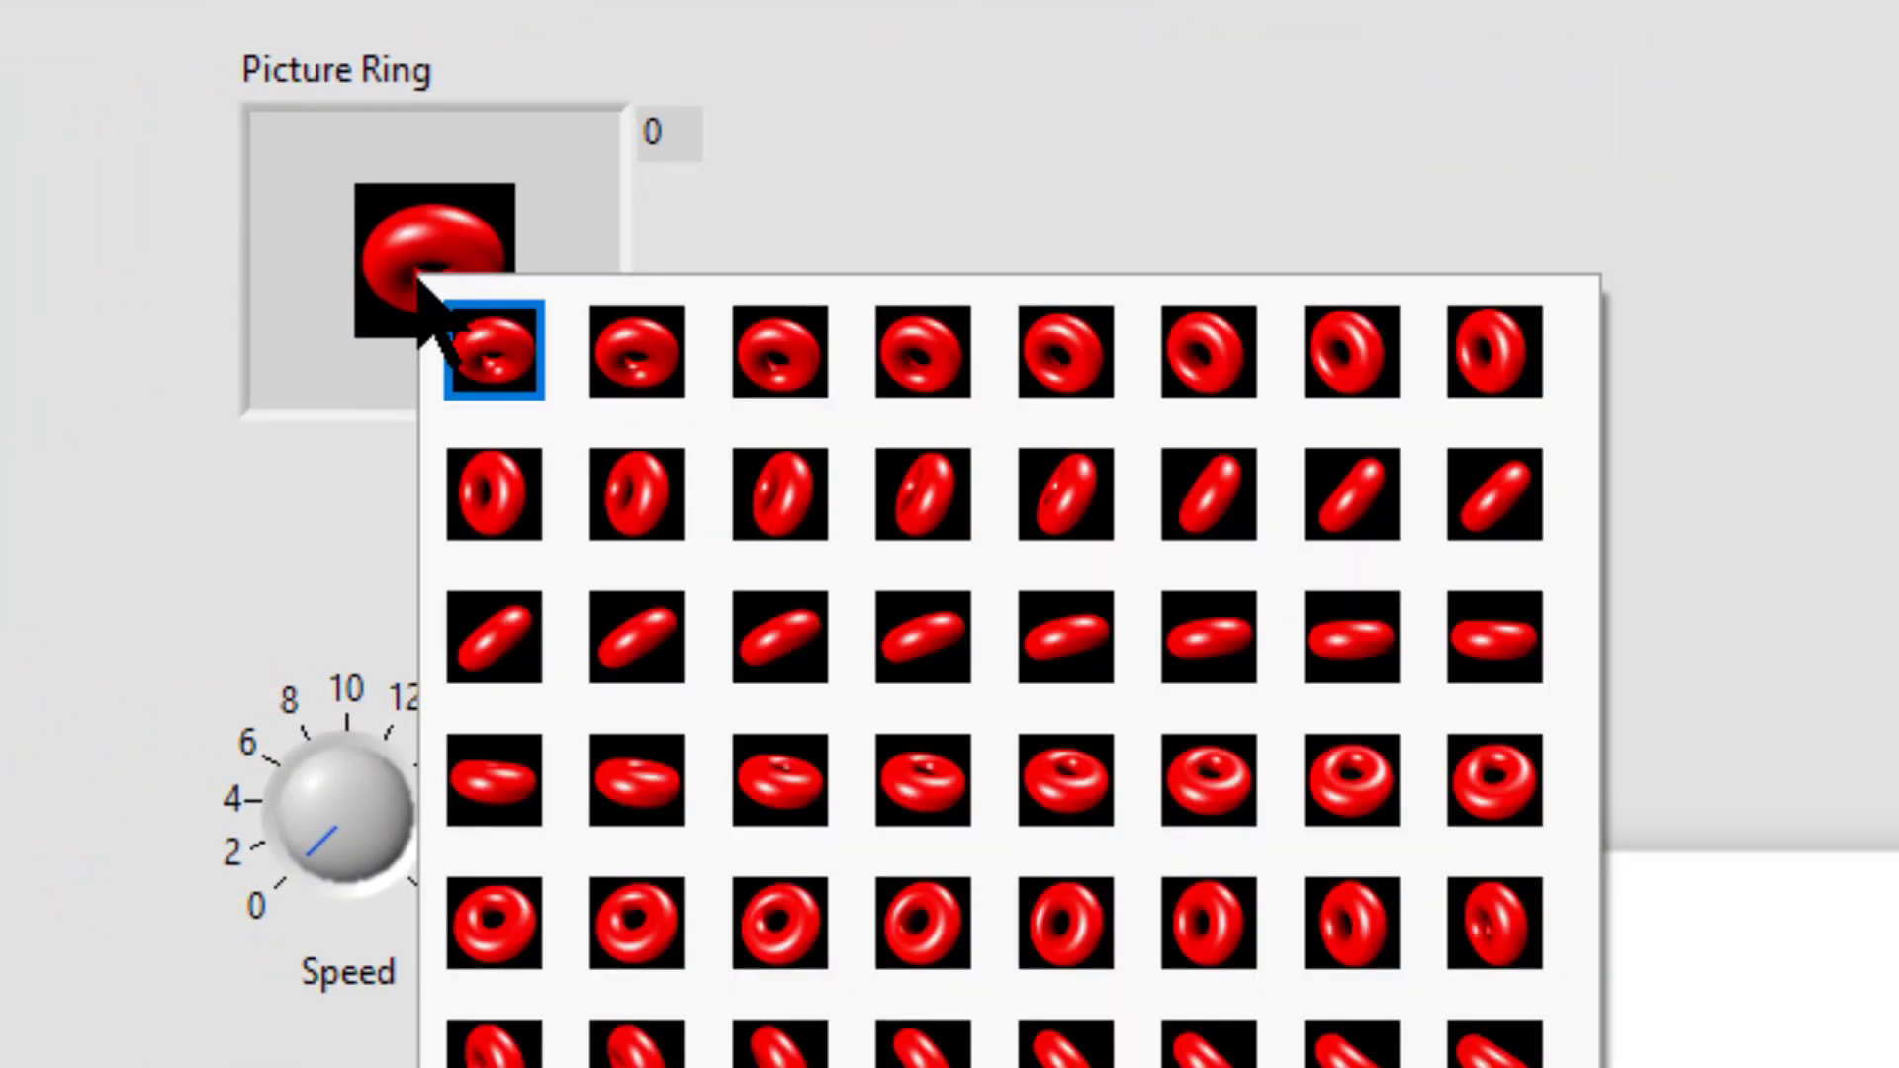
left_click(99, 220)
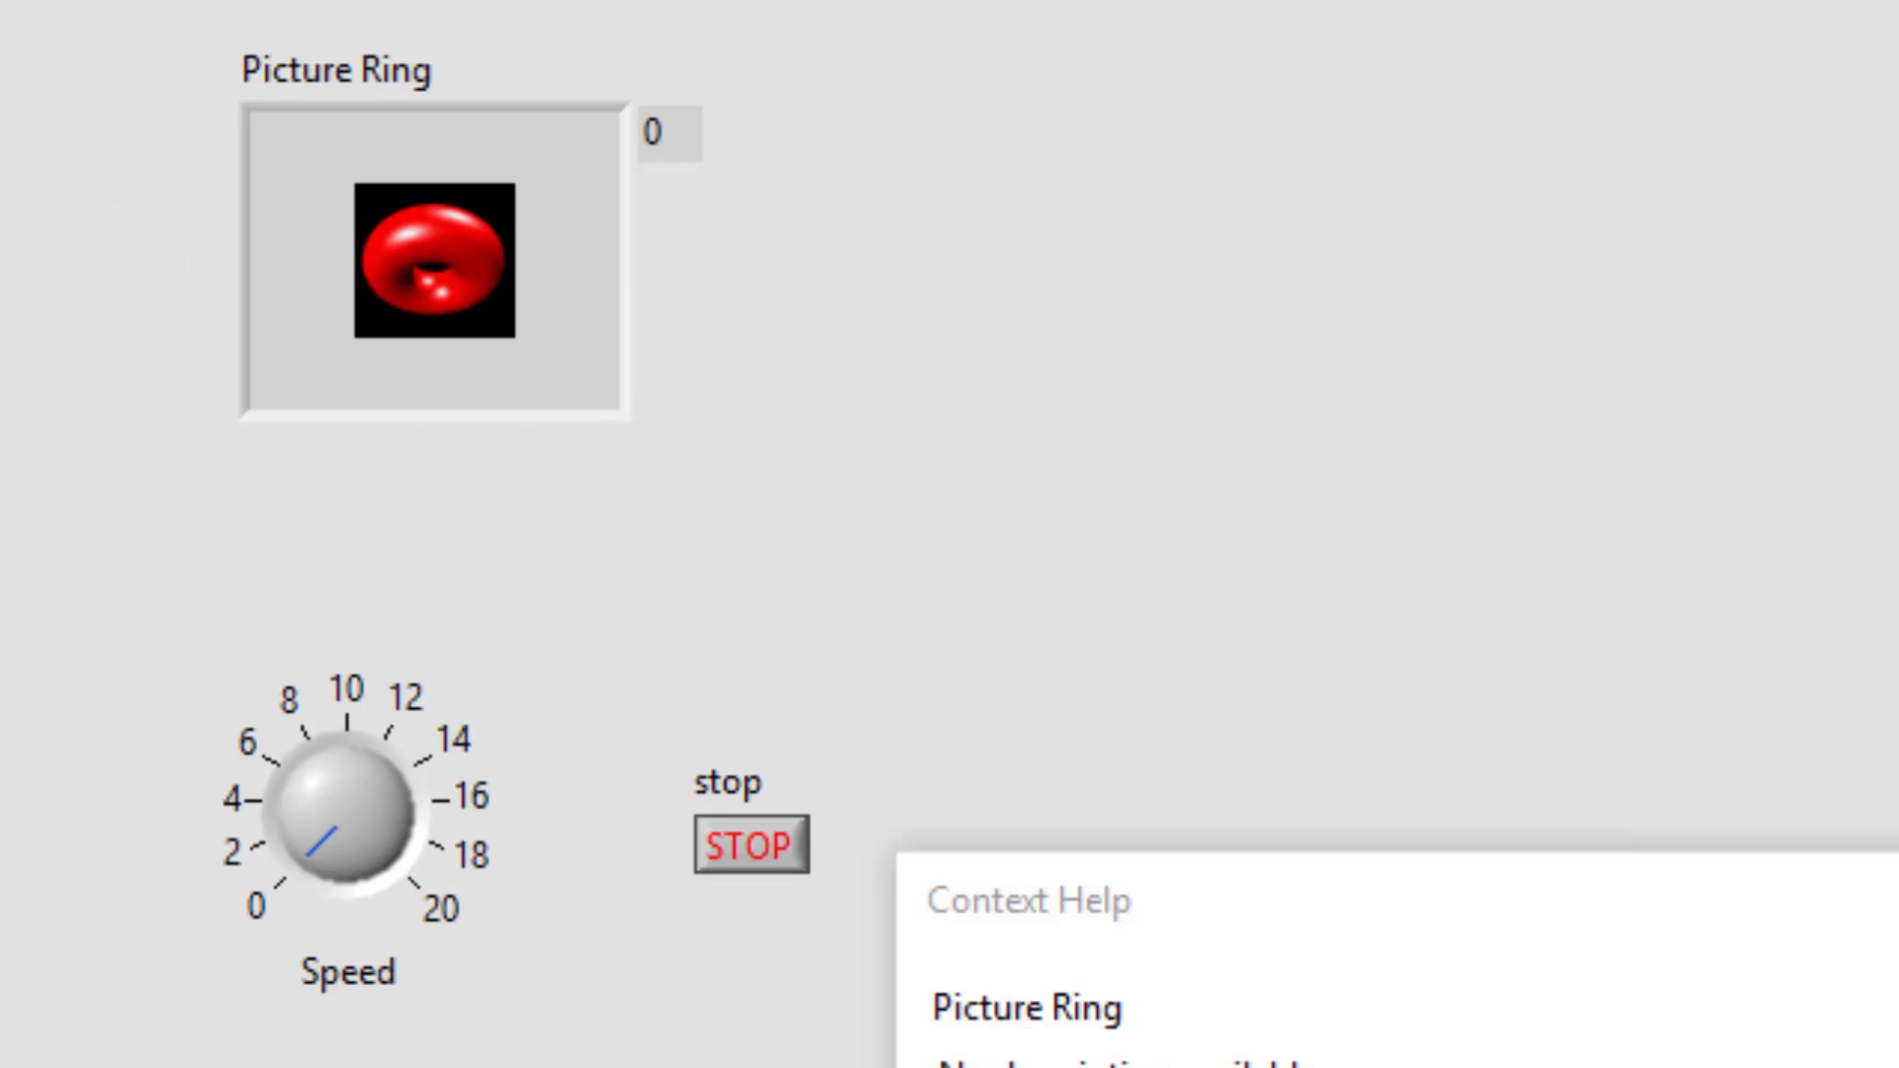
key("ctrl+r")
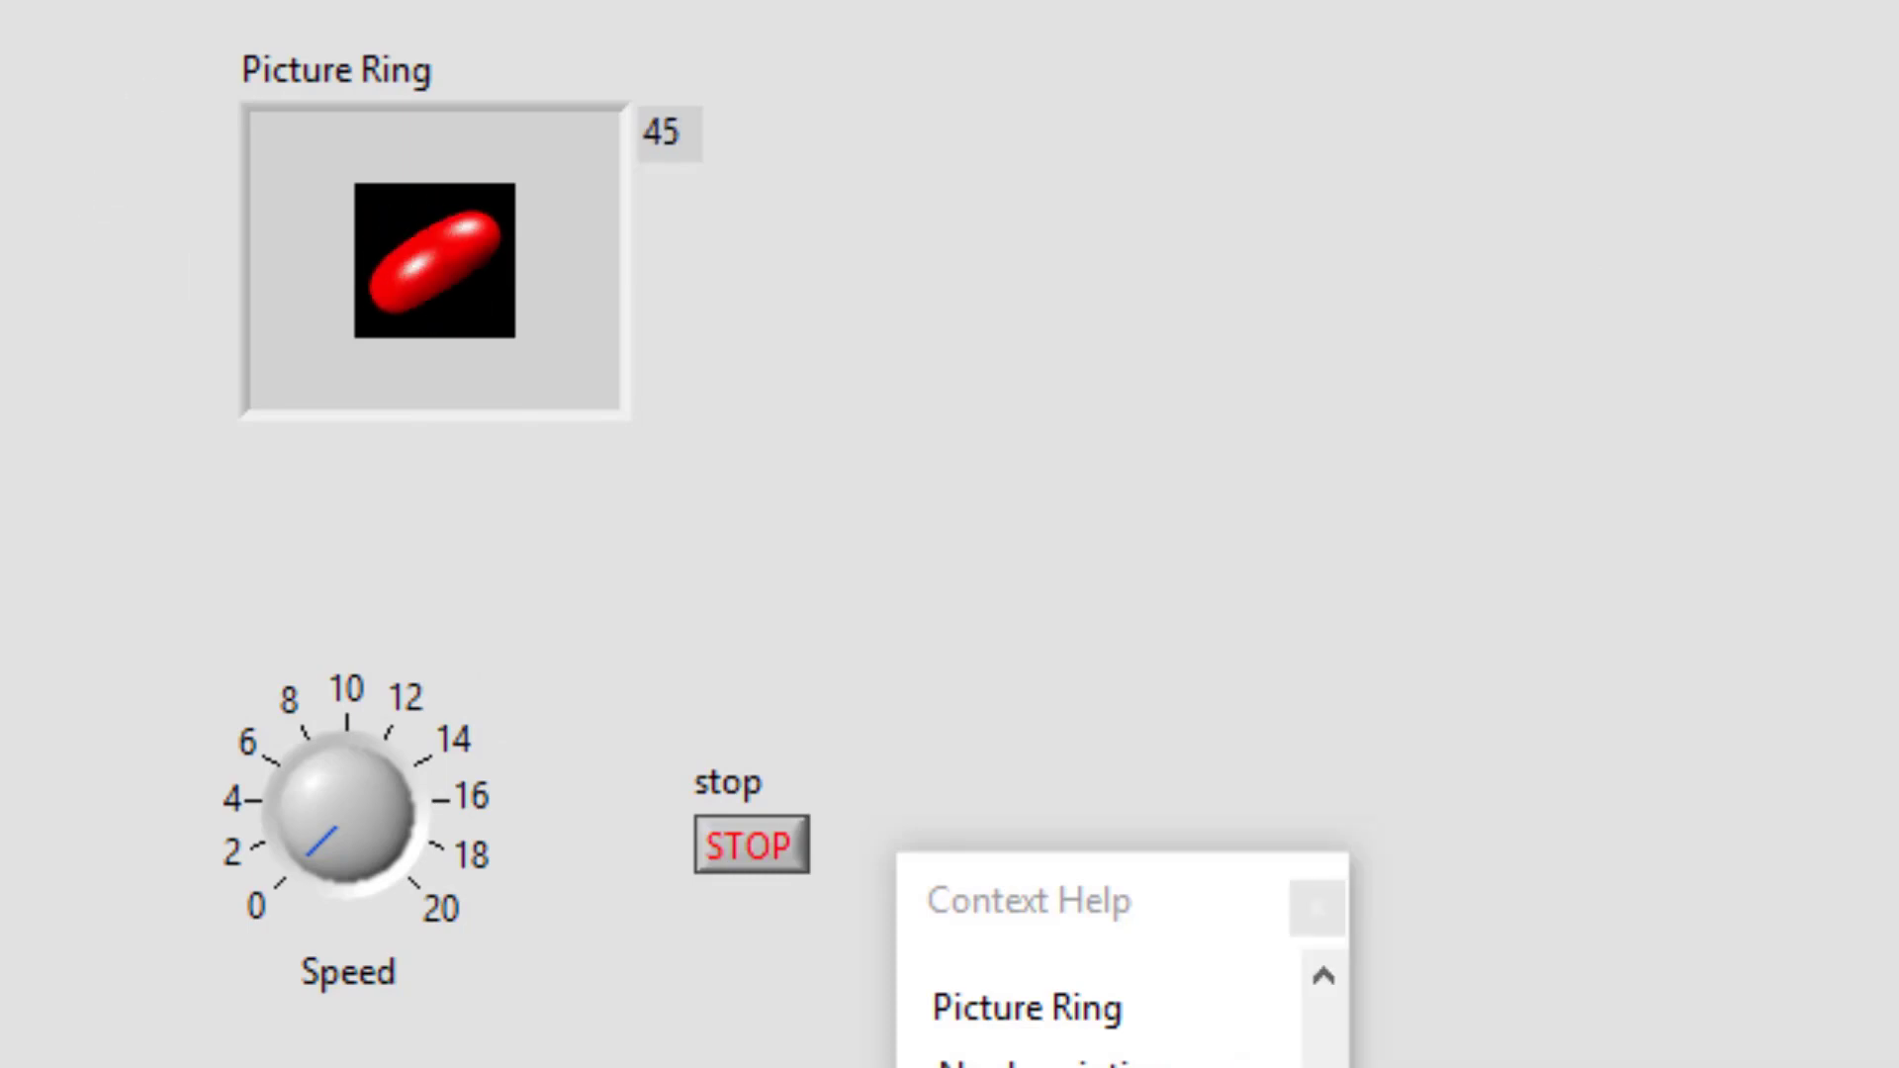